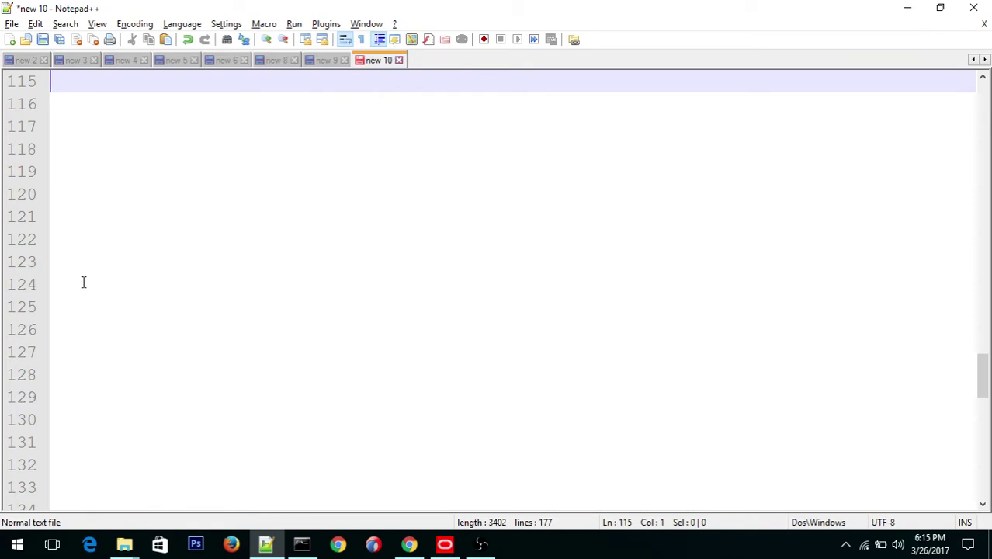
Step: Type the heading 'SOA Quick start' on line 115, followed by a blank line
{"action": "type", "text": "SOA QS"}
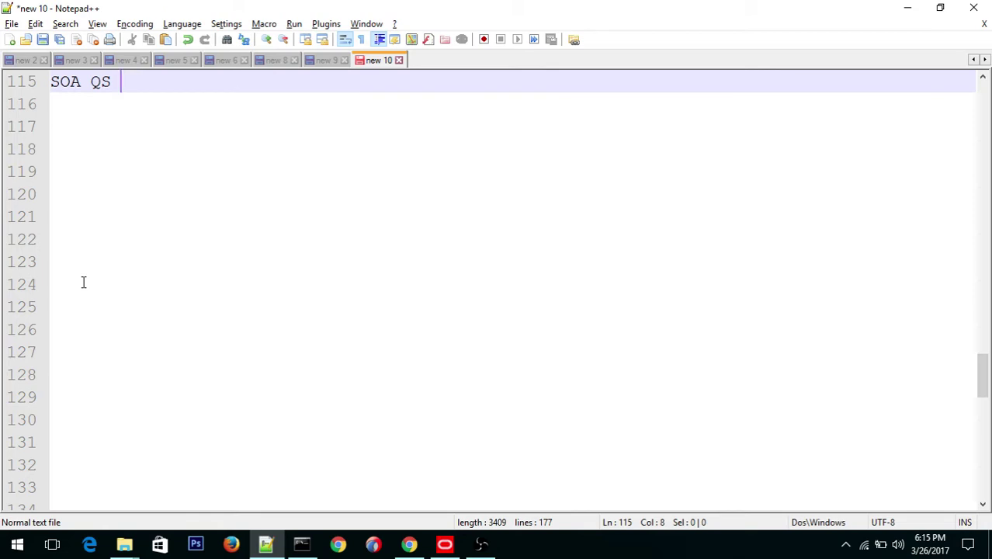
{"action": "key", "text": "BackSpace"}
{"action": "key", "text": "BackSpace"}
{"action": "type", "text": "uick"}
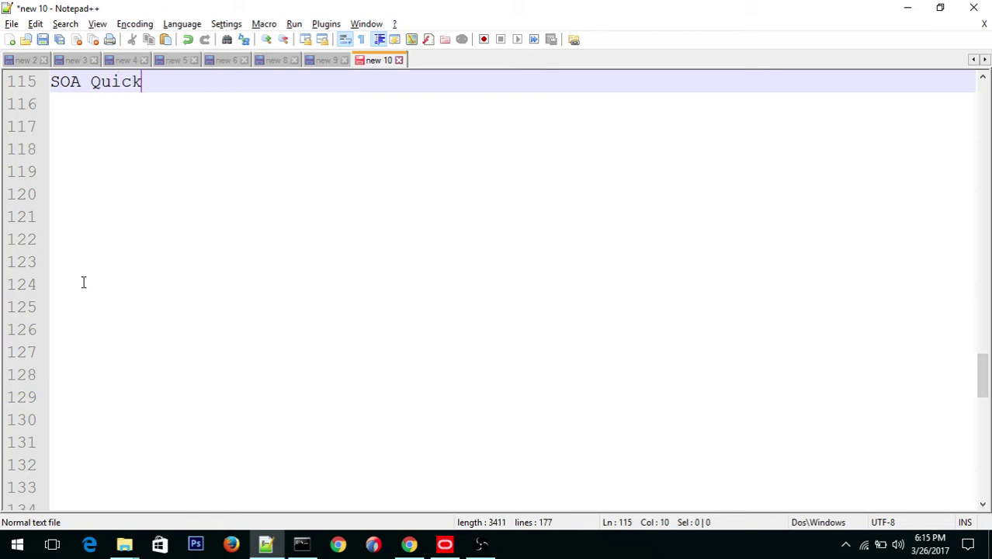
{"action": "type", "text": " start"}
{"action": "key", "text": "BackSpace"}
{"action": "key", "text": "Return"}
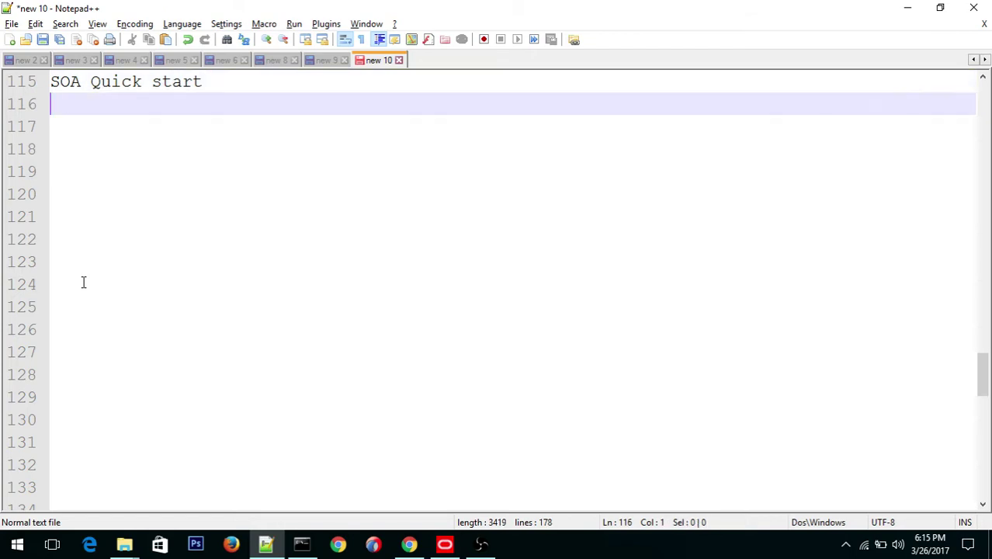
{"action": "key", "text": "Return"}
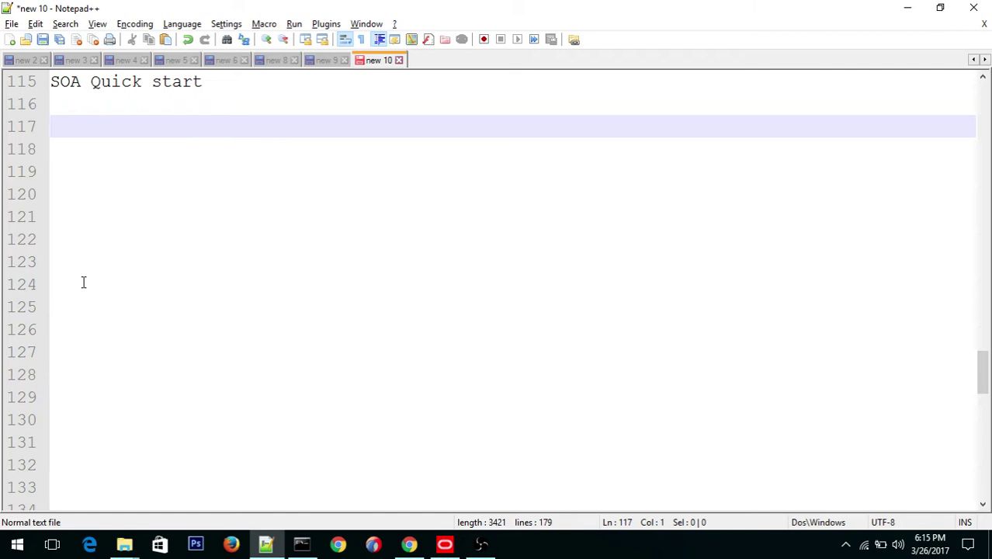
Step: Write 'JDeveloper' with an '11g' line above it, and prefix it with 'IDE:'
{"action": "type", "text": "J"}
{"action": "key", "text": "BackSpace"}
{"action": "type", "text": "j"}
{"action": "key", "text": "BackSpace"}
{"action": "type", "text": "JDeveloper"}
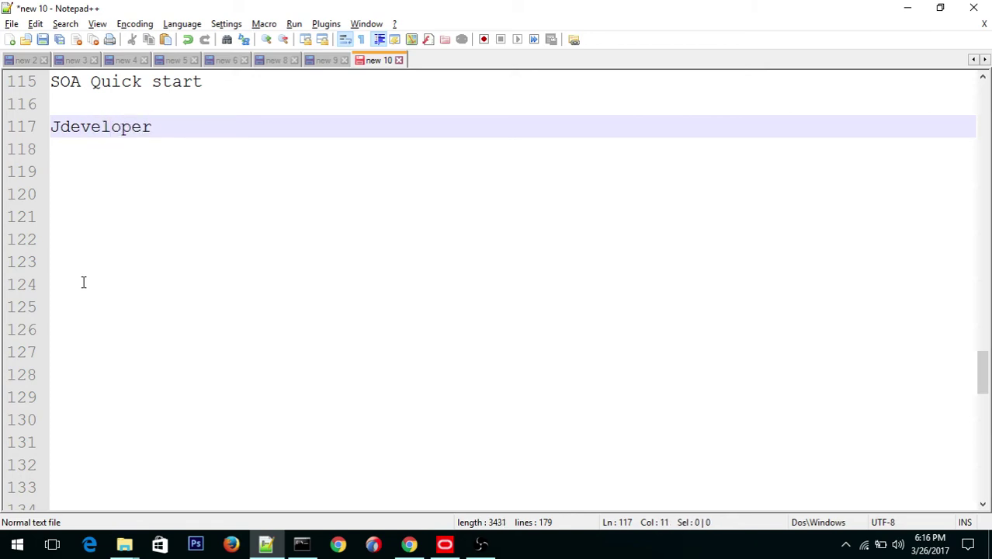
{"action": "key", "text": "Up"}
{"action": "key", "text": "Return"}
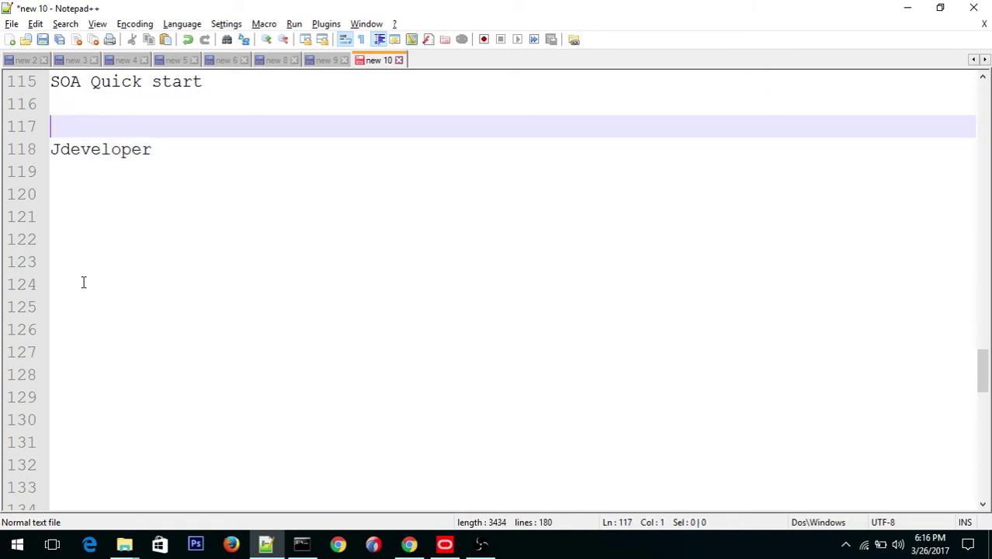
{"action": "type", "text": "11g"}
{"action": "left_click", "coordinate": [157, 153]}
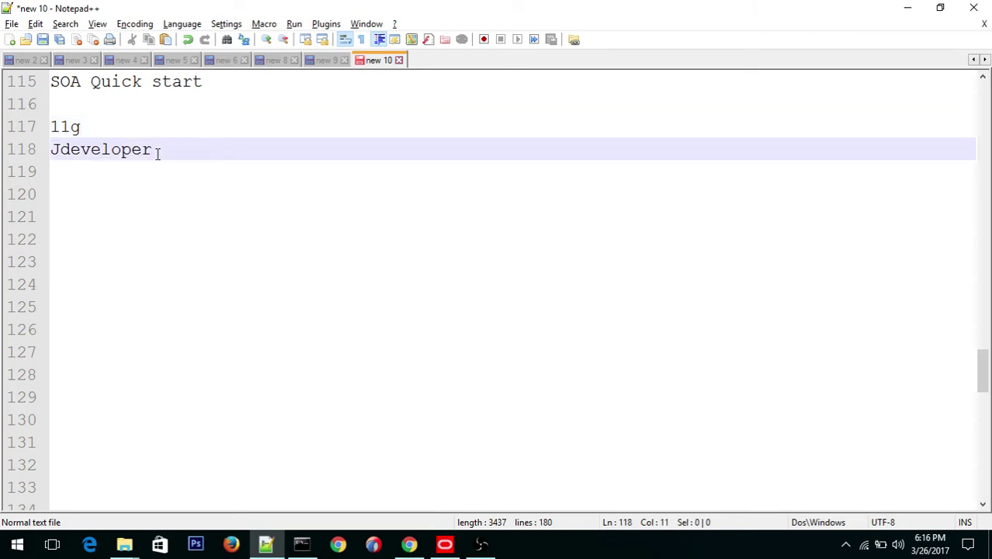
{"action": "key", "text": "Left"}
{"action": "key", "text": "Left"}
{"action": "key", "text": "Left"}
{"action": "key", "text": "Left"}
{"action": "key", "text": "Left"}
{"action": "key", "text": "Left"}
{"action": "key", "text": "Left"}
{"action": "key", "text": "Left"}
{"action": "key", "text": "Left"}
{"action": "key", "text": "Left"}
{"action": "type", "text": "IDE:"}
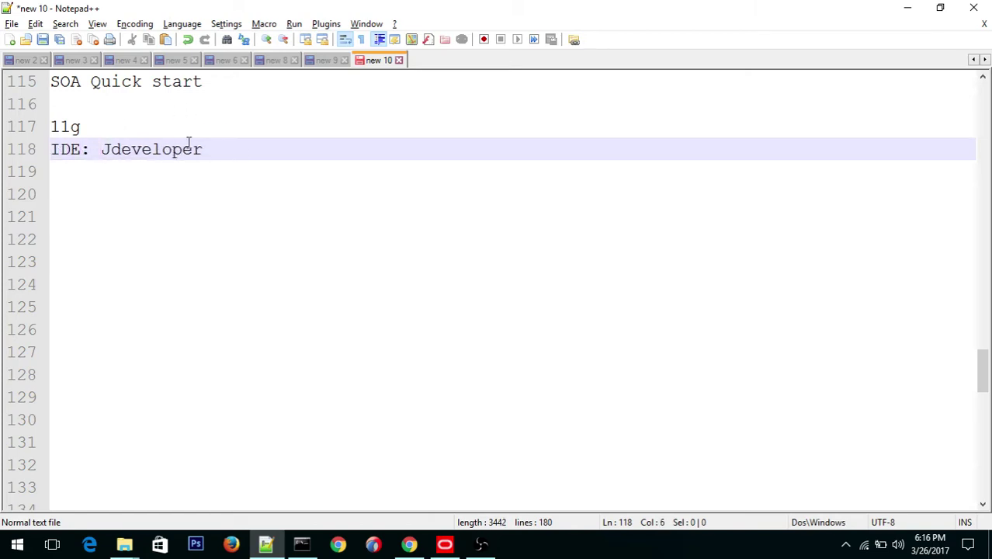
Step: Append '+ SOA Plugins' to the IDE line
{"action": "left_click", "coordinate": [219, 147]}
{"action": "type", "text": "4 "}
{"action": "type", "text": "so"}
{"action": "key", "text": "Escape"}
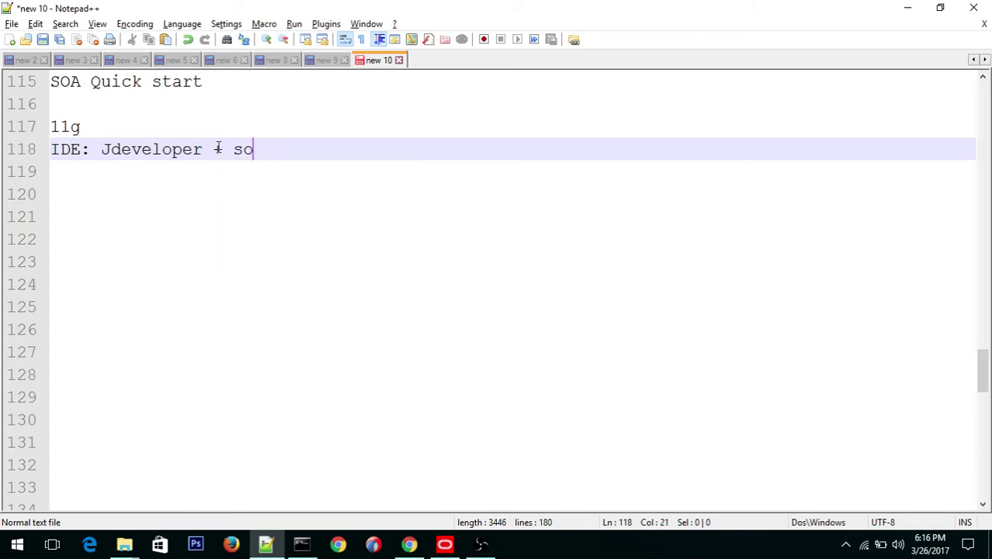
{"action": "key", "text": "BackSpace"}
{"action": "key", "text": "BackSpace"}
{"action": "type", "text": "SA"}
{"action": "key", "text": "BackSpace"}
{"action": "type", "text": "OA "}
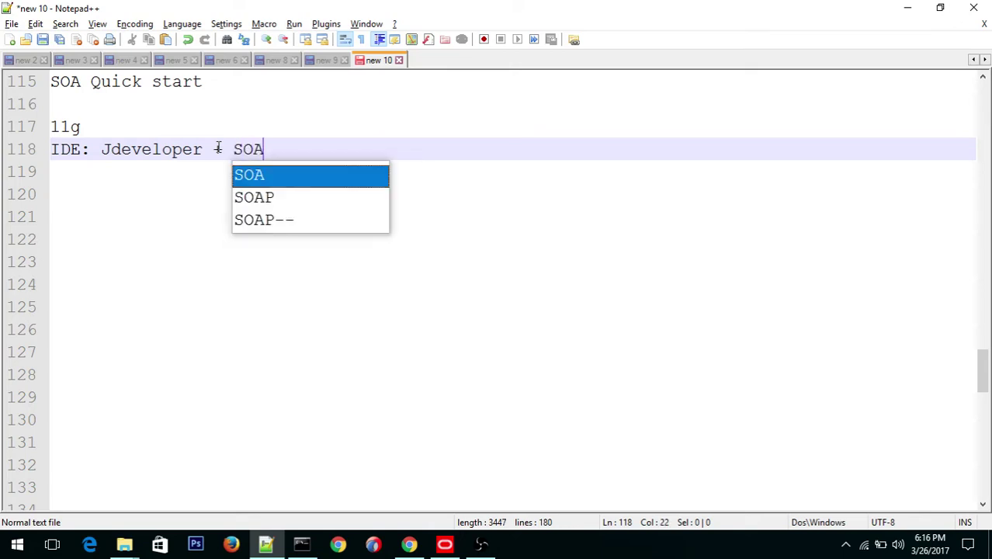
{"action": "type", "text": "Plu"}
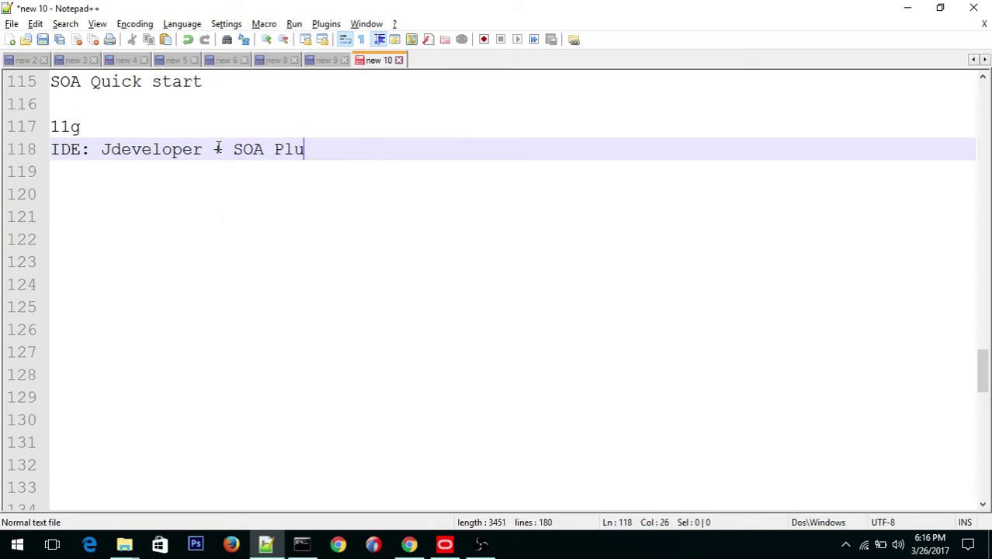
{"action": "type", "text": "g"}
{"action": "type", "text": "ings"}
{"action": "key", "text": "BackSpace"}
{"action": "key", "text": "BackSpace"}
{"action": "type", "text": "s"}
{"action": "key", "text": "Return"}
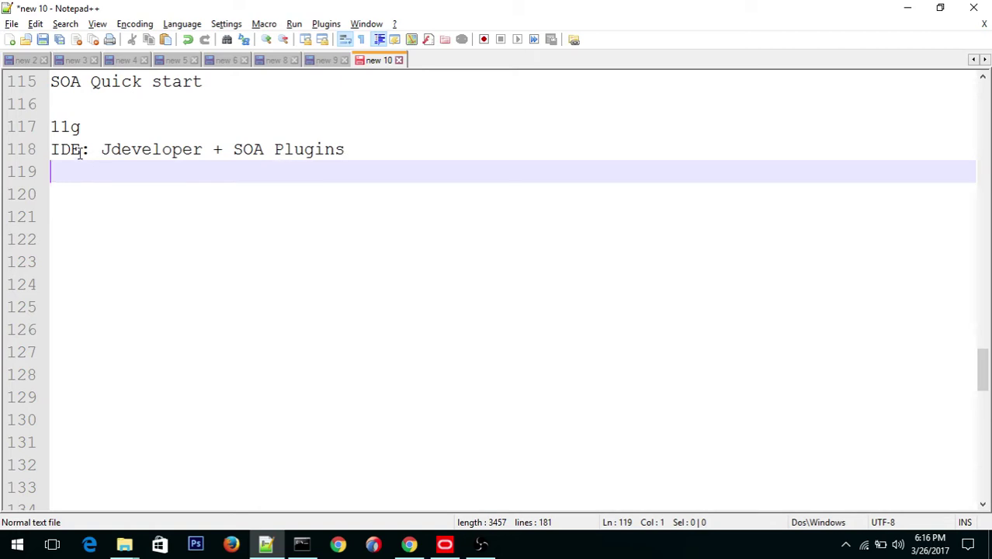
Step: Finish the IDE line with '=> Ready for the development' and open a new line below it
{"action": "left_click", "coordinate": [359, 151]}
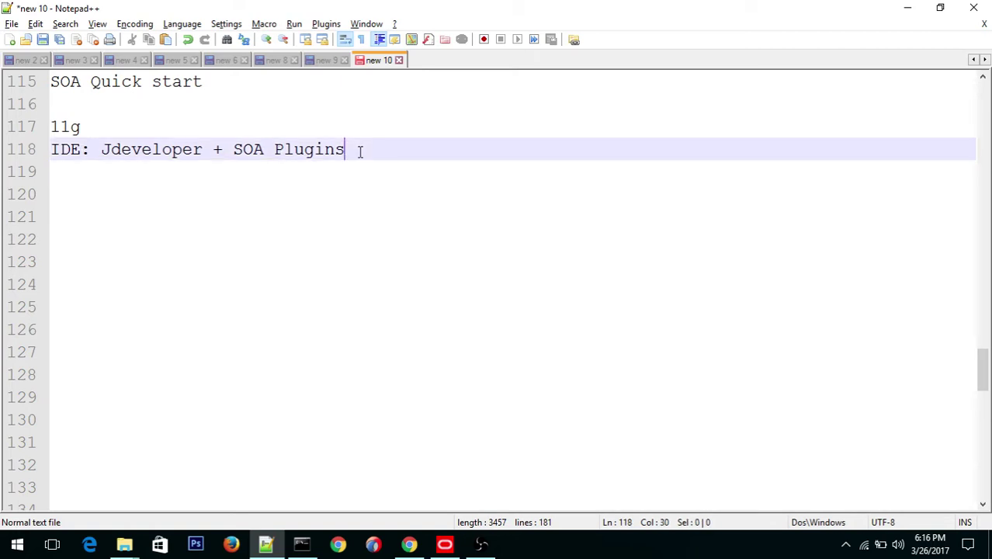
{"action": "type", "text": "=> Ready for the d"}
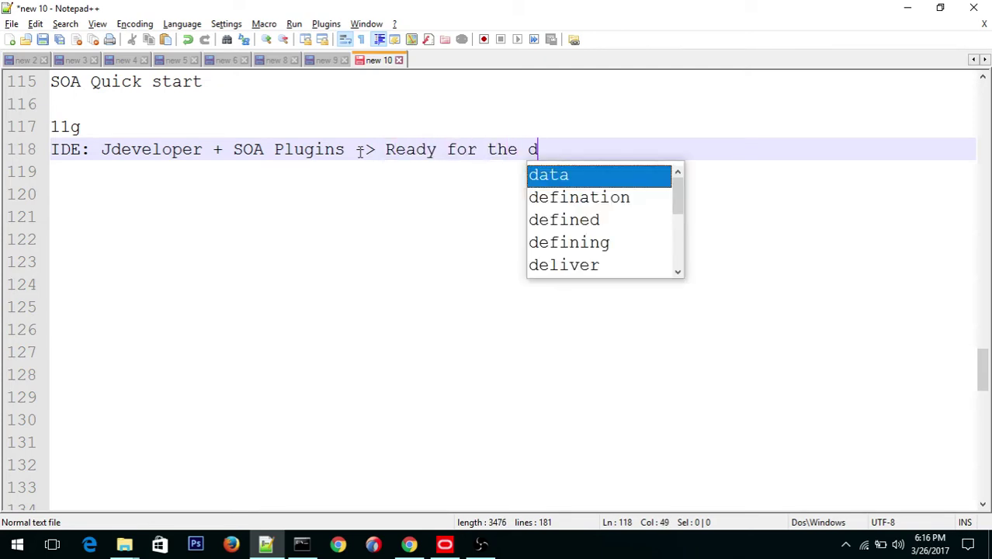
{"action": "type", "text": "evel"}
{"action": "type", "text": "opment"}
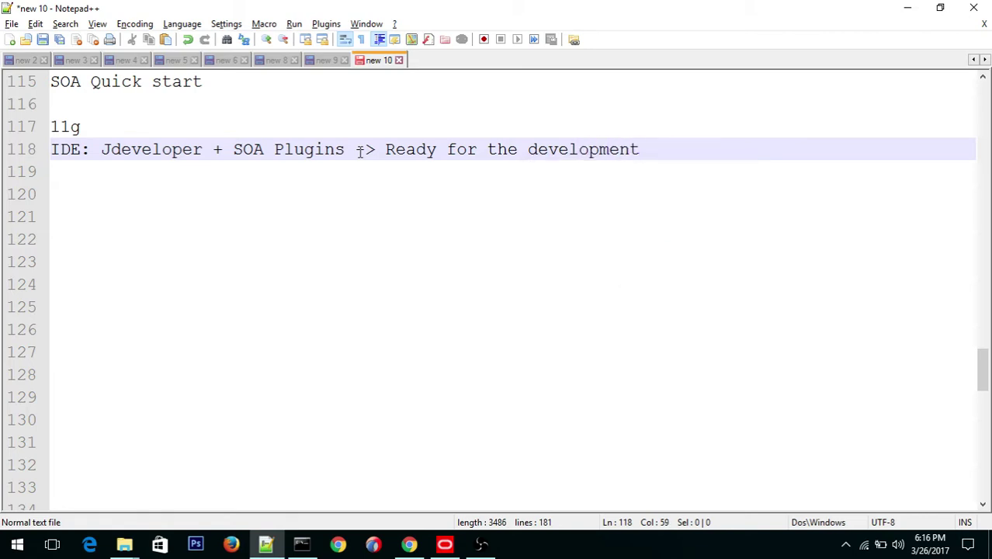
{"action": "key", "text": "Return"}
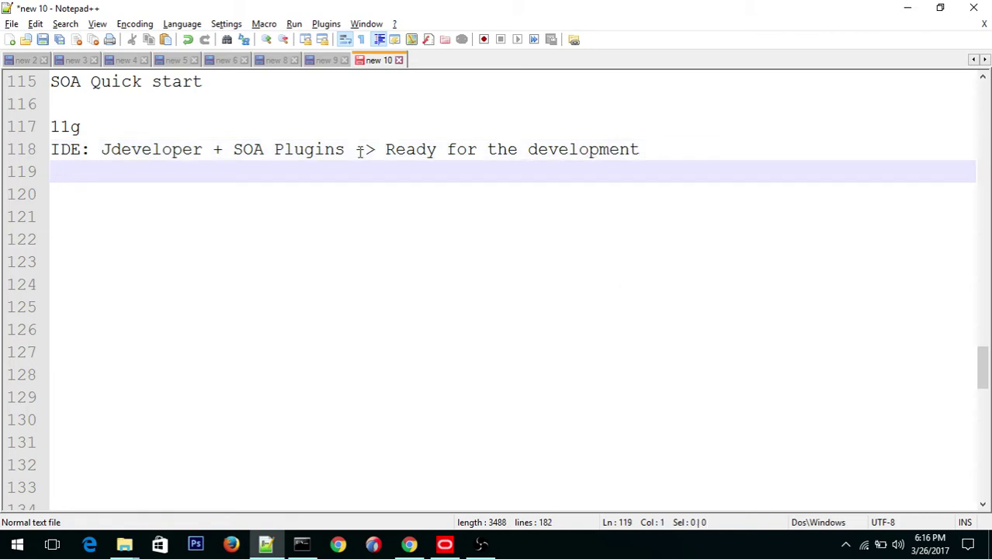
{"action": "key", "text": "Return"}
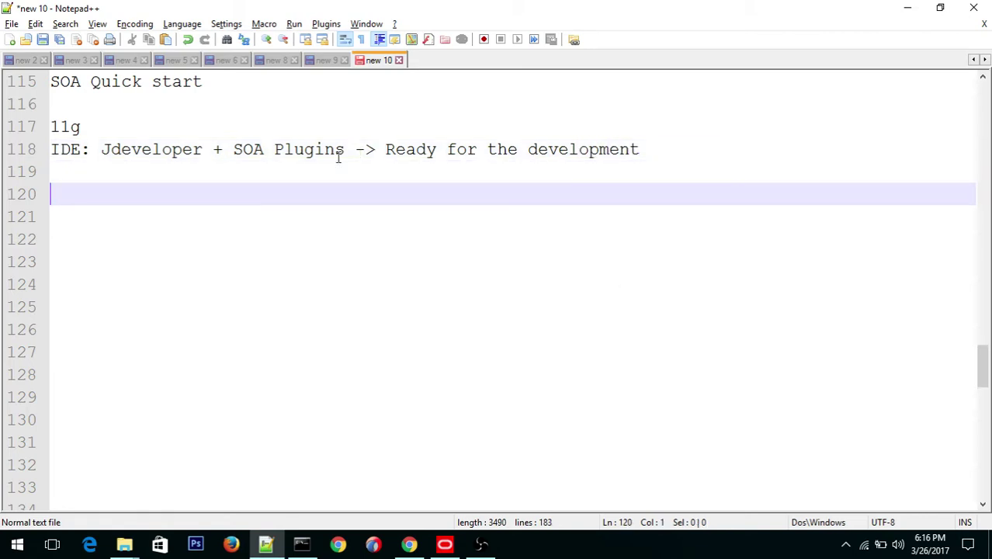
{"action": "left_click", "coordinate": [664, 153]}
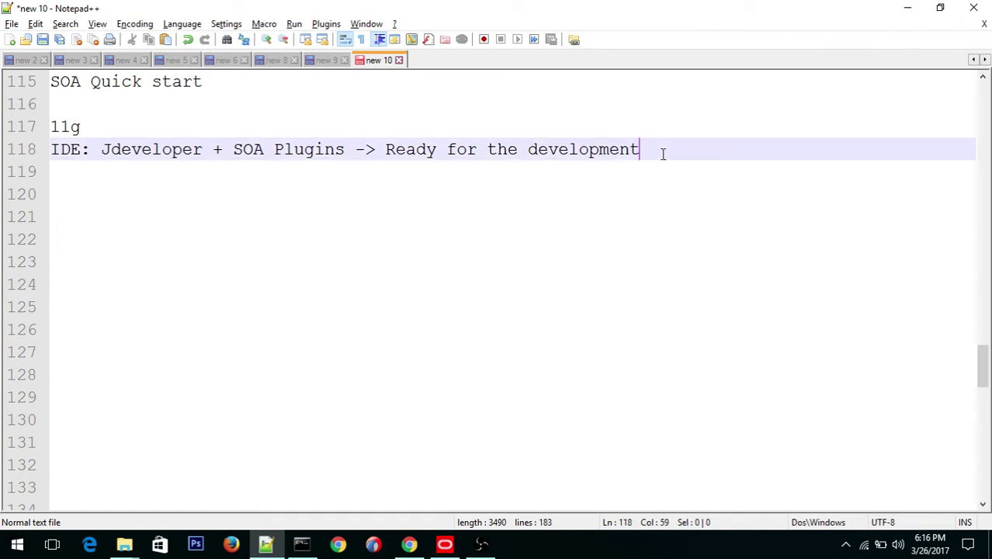
{"action": "key", "text": "Return"}
Step: Type 'SOA Sever: SOA Server binaries' on the new line, followed by a blank line
{"action": "type", "text": "S"}
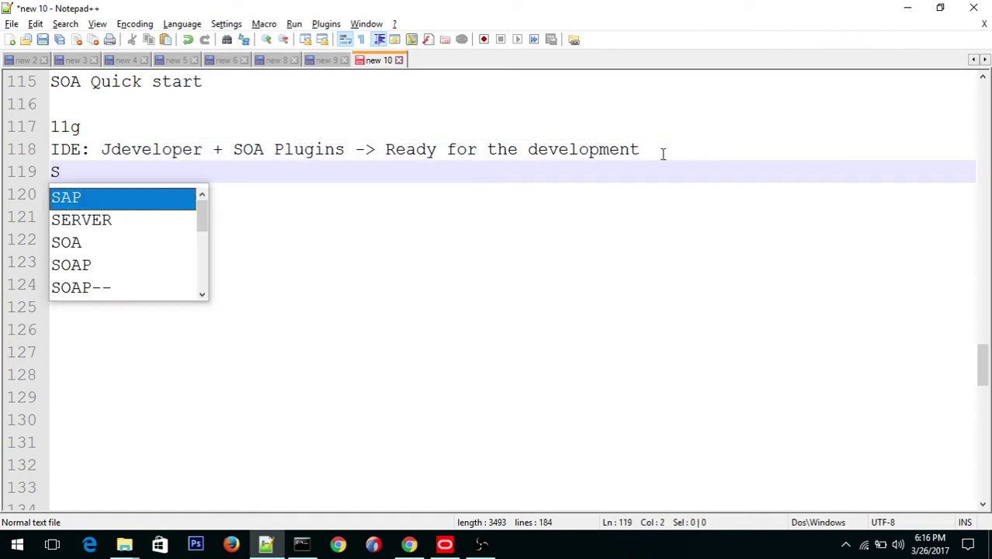
{"action": "type", "text": "OA Sever"}
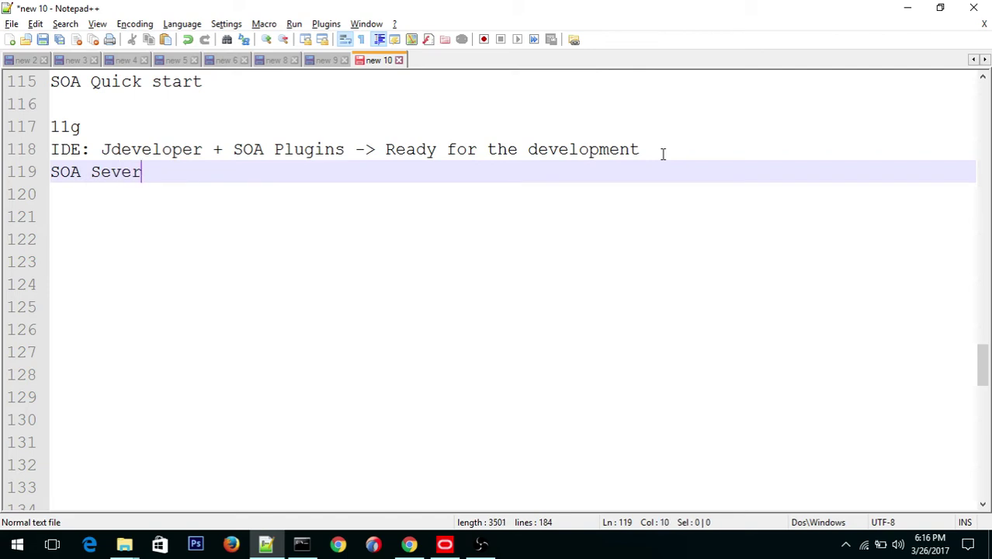
{"action": "type", "text": ": SOA Server bi"}
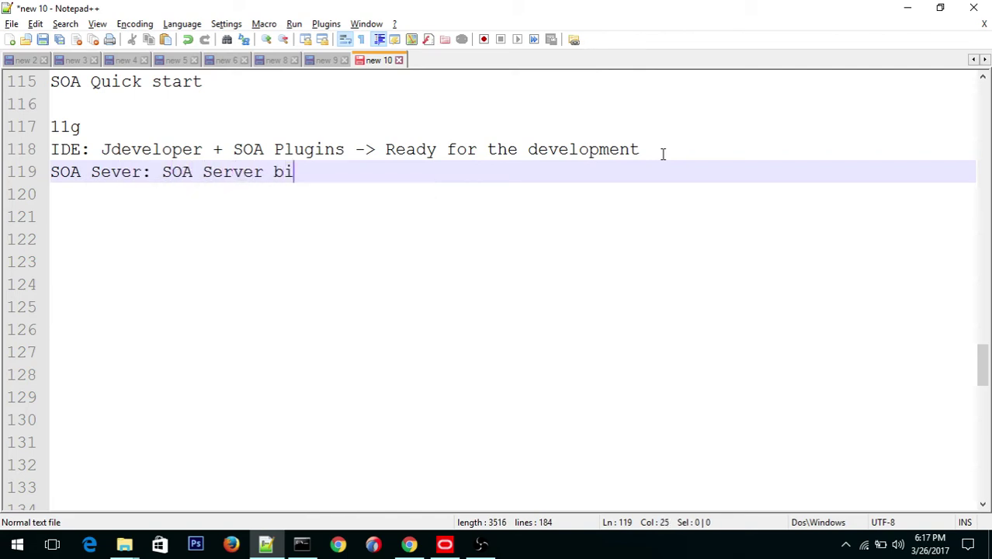
{"action": "type", "text": "n"}
{"action": "key", "text": "BackSpace"}
{"action": "key", "text": "BackSpace"}
{"action": "type", "text": "set"}
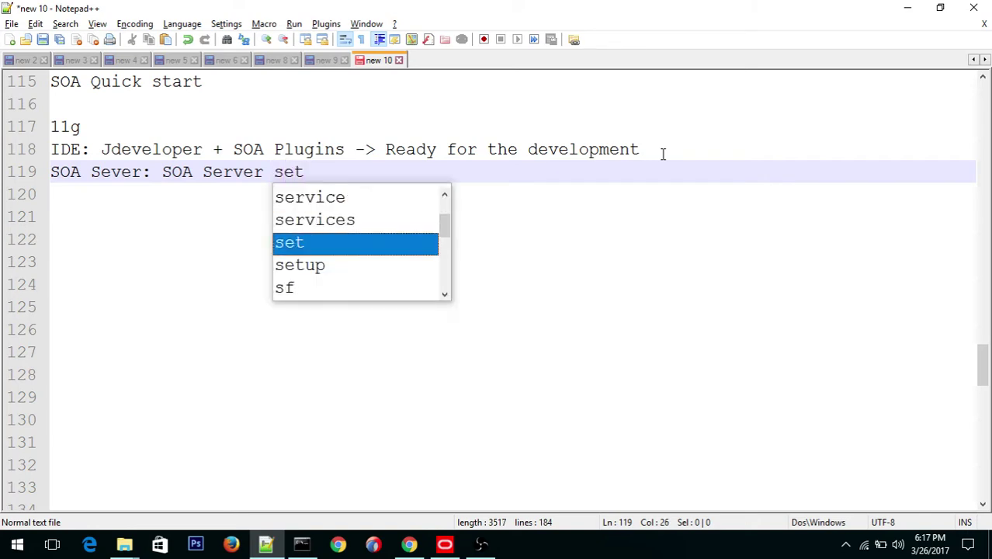
{"action": "type", "text": "up"}
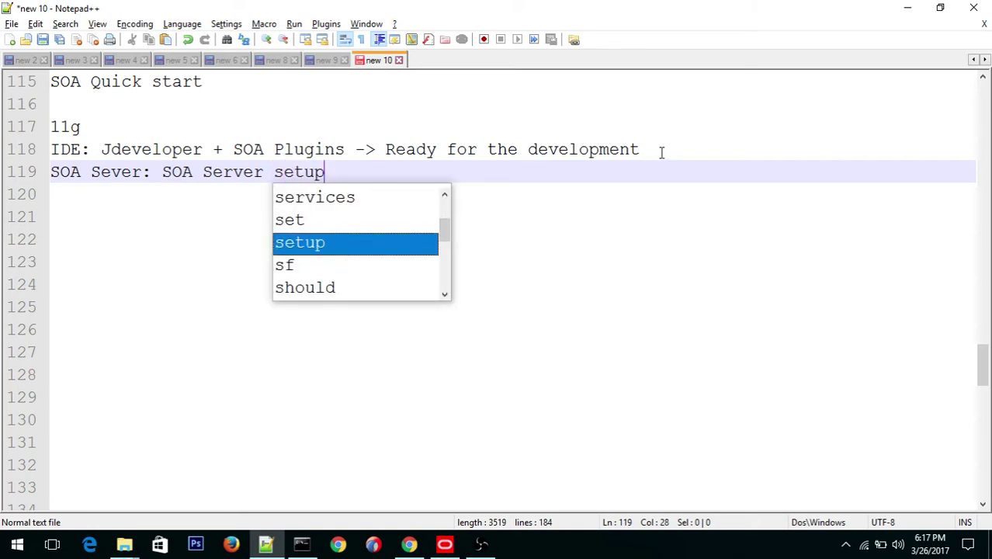
{"action": "key", "text": "BackSpace"}
{"action": "key", "text": "BackSpace"}
{"action": "key", "text": "BackSpace"}
{"action": "key", "text": "BackSpace"}
{"action": "type", "text": "f"}
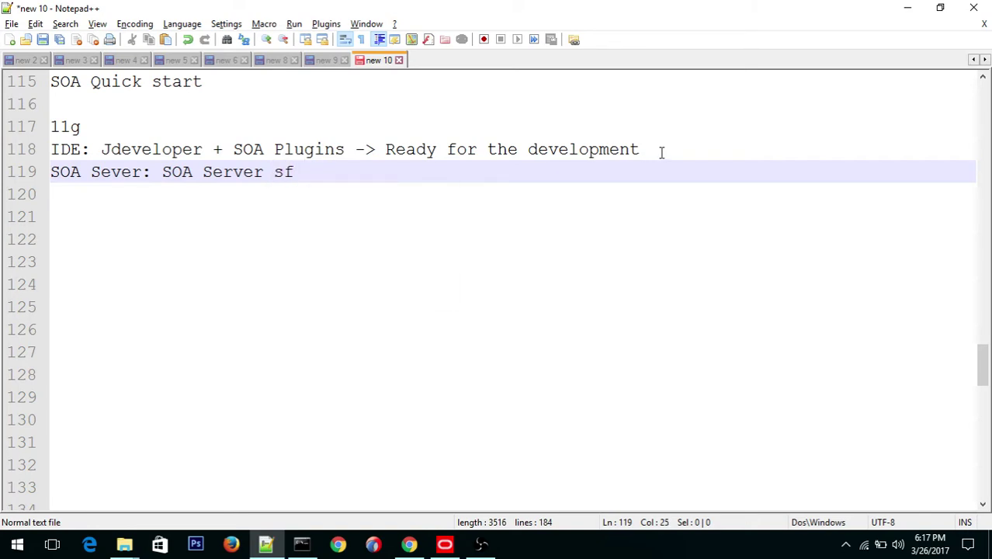
{"action": "key", "text": "BackSpace"}
{"action": "key", "text": "BackSpace"}
{"action": "key", "text": "BackSpace"}
{"action": "type", "text": "b"}
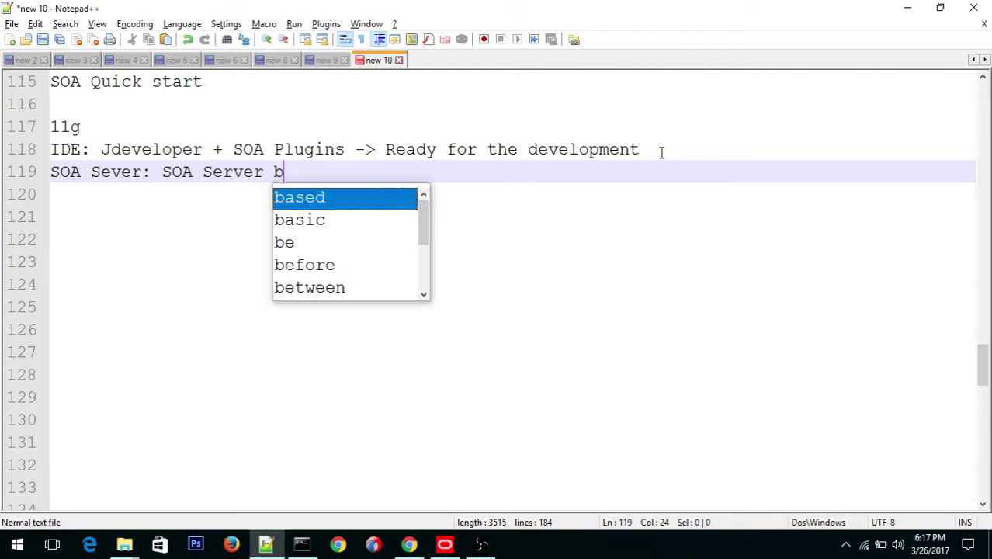
{"action": "type", "text": "inaries"}
{"action": "key", "text": "Return"}
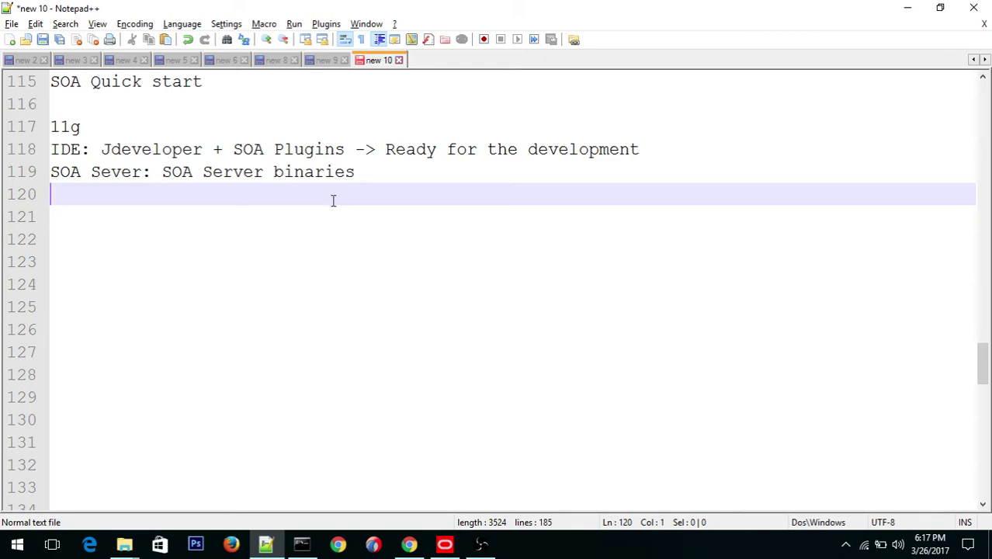
{"action": "key", "text": "Return"}
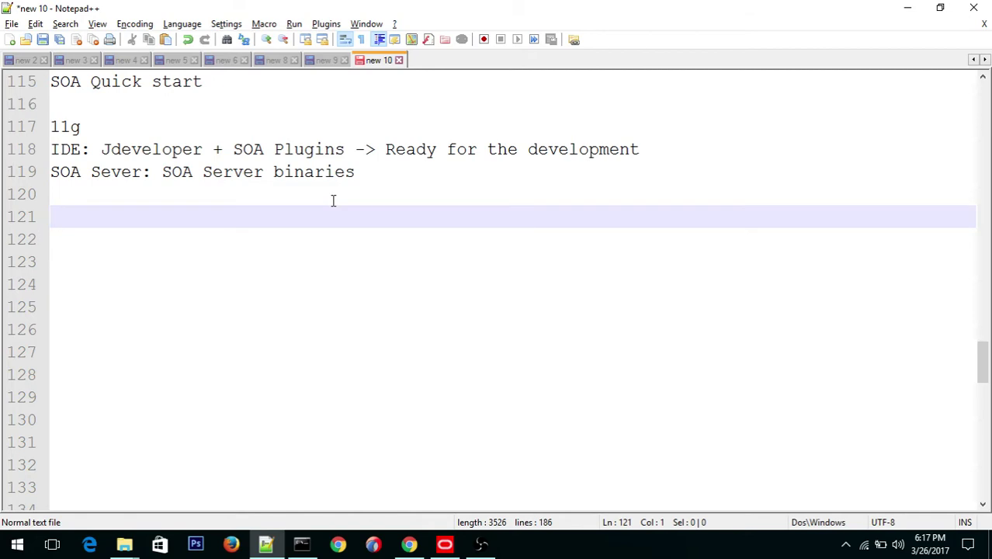
Step: Start a 12c block with the lines '12c:', 'IDE:' and 'SOA Server:'
{"action": "type", "text": "12c:"}
{"action": "key", "text": "Return"}
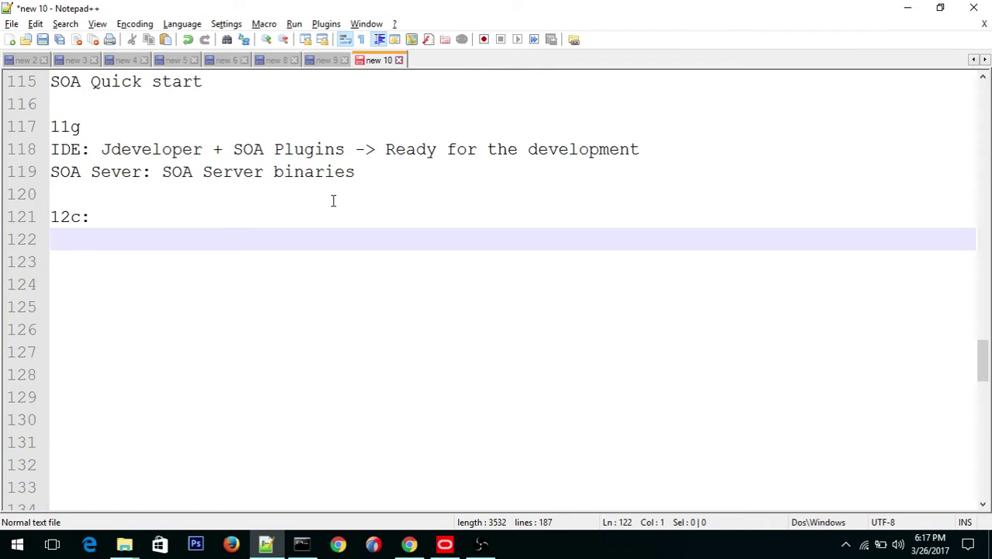
{"action": "type", "text": "IDE:"}
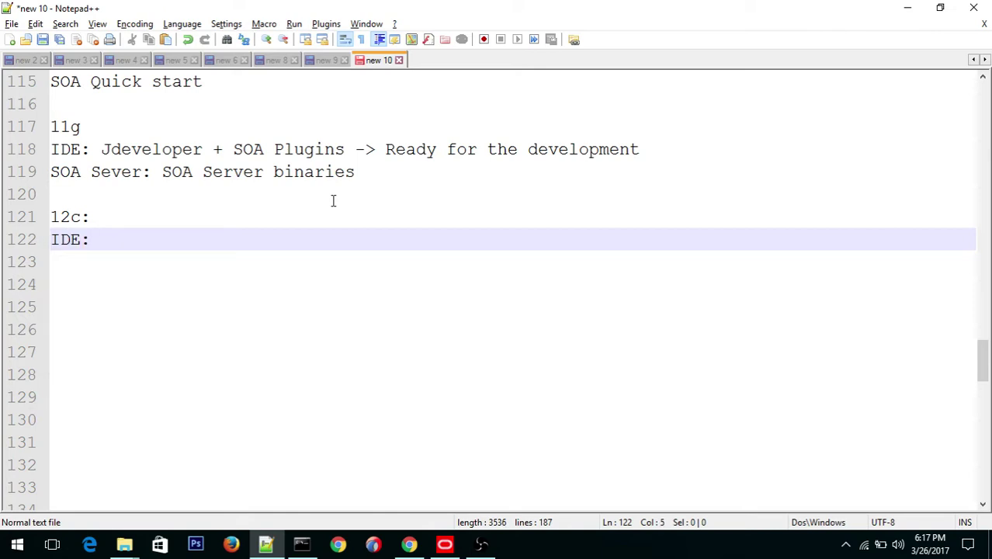
{"action": "key", "text": "Return"}
{"action": "type", "text": "soa"}
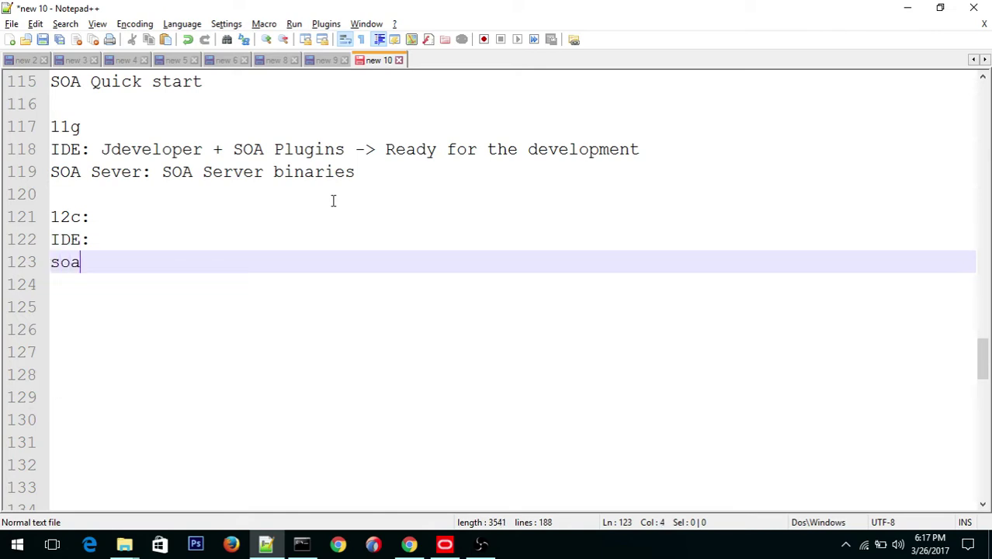
{"action": "key", "text": "BackSpace"}
{"action": "key", "text": "BackSpace"}
{"action": "key", "text": "BackSpace"}
{"action": "type", "text": "SOA Server:"}
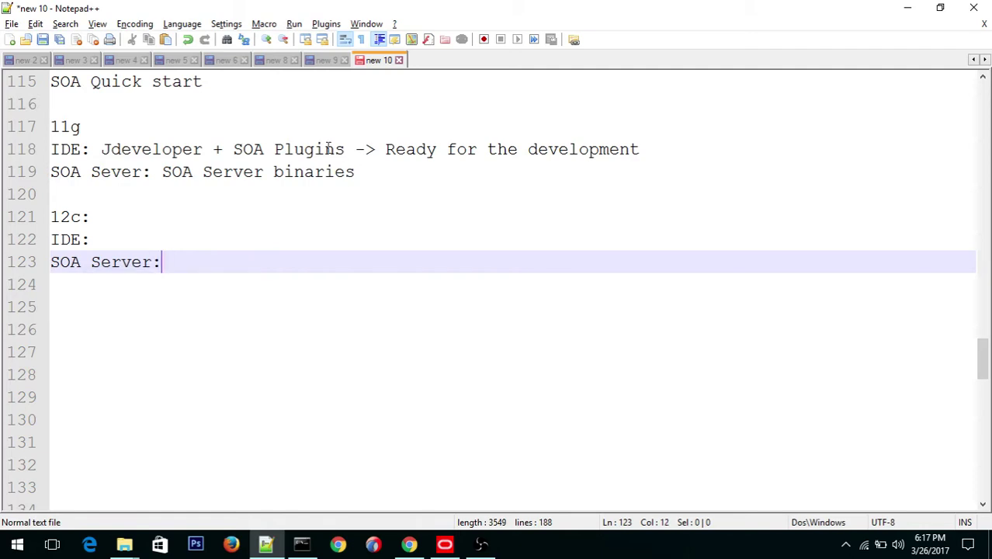
Step: Fill in the 12c IDE entry as 'IDE:SOA Quick start'
{"action": "left_click", "coordinate": [100, 244]}
{"action": "left_click_drag", "start_coordinate": [104, 151], "coordinate": [347, 159]}
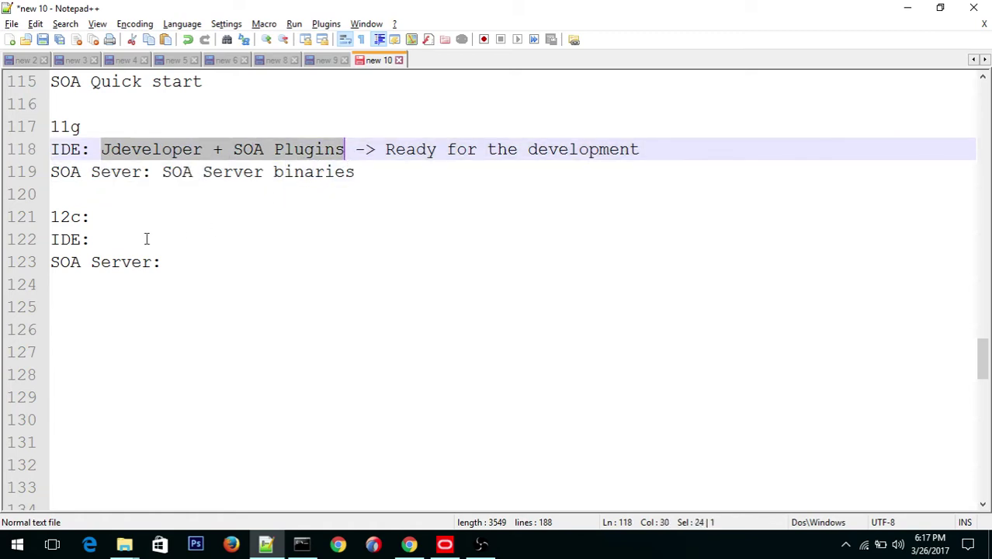
{"action": "left_click", "coordinate": [98, 240]}
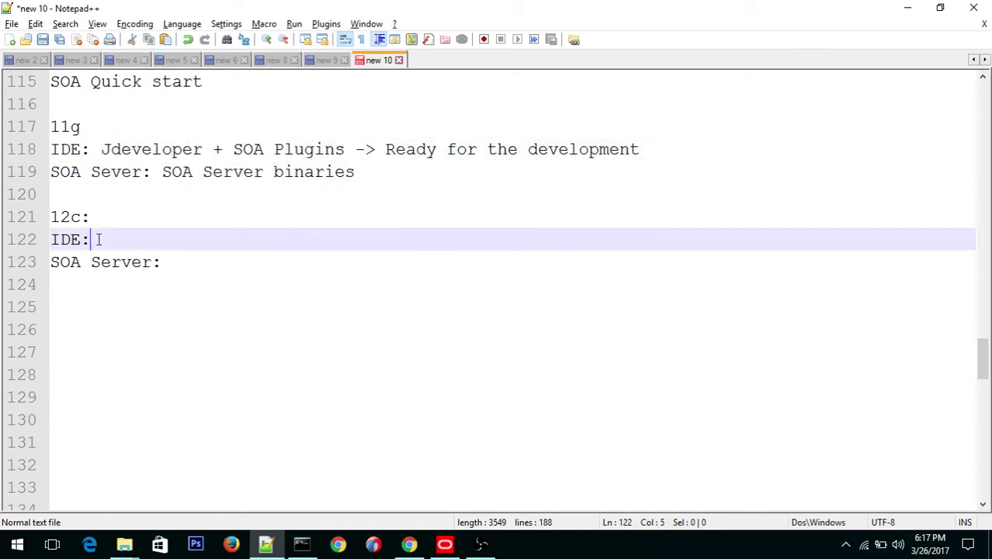
{"action": "type", "text": "S"}
{"action": "key", "text": "BackSpace"}
{"action": "type", "text": "SOA Wuic"}
{"action": "key", "text": "BackSpace"}
{"action": "key", "text": "BackSpace"}
{"action": "key", "text": "BackSpace"}
{"action": "key", "text": "BackSpace"}
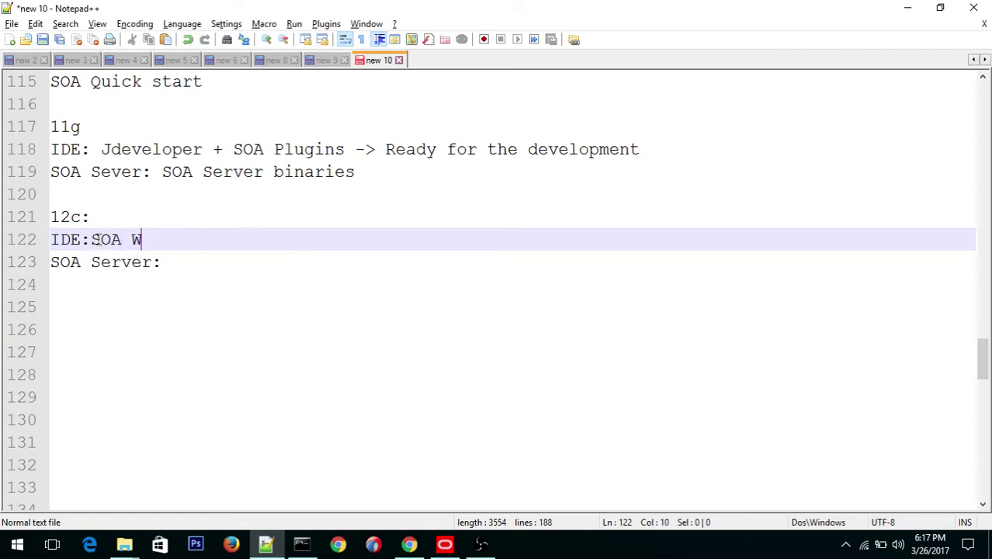
{"action": "type", "text": "QU"}
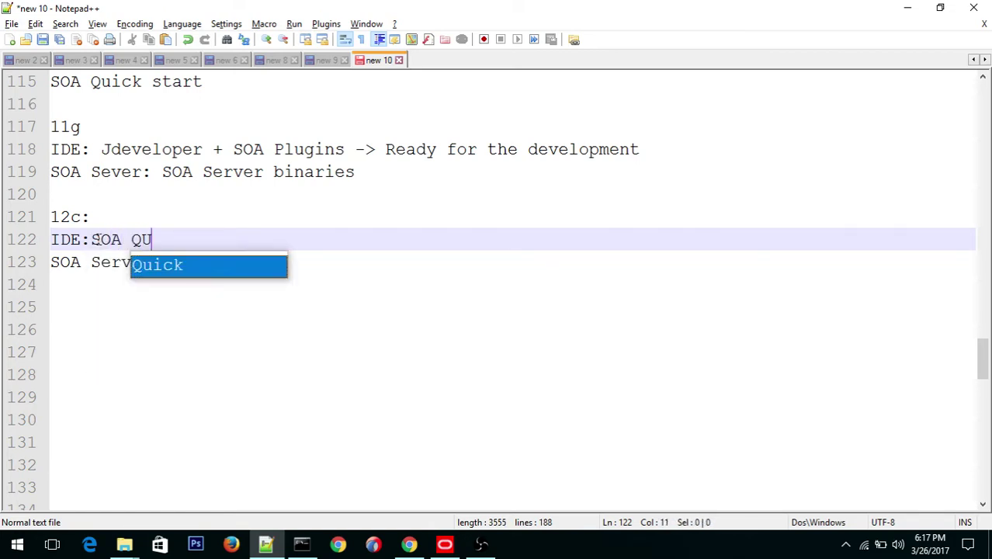
{"action": "key", "text": "BackSpace"}
{"action": "type", "text": "uick S"}
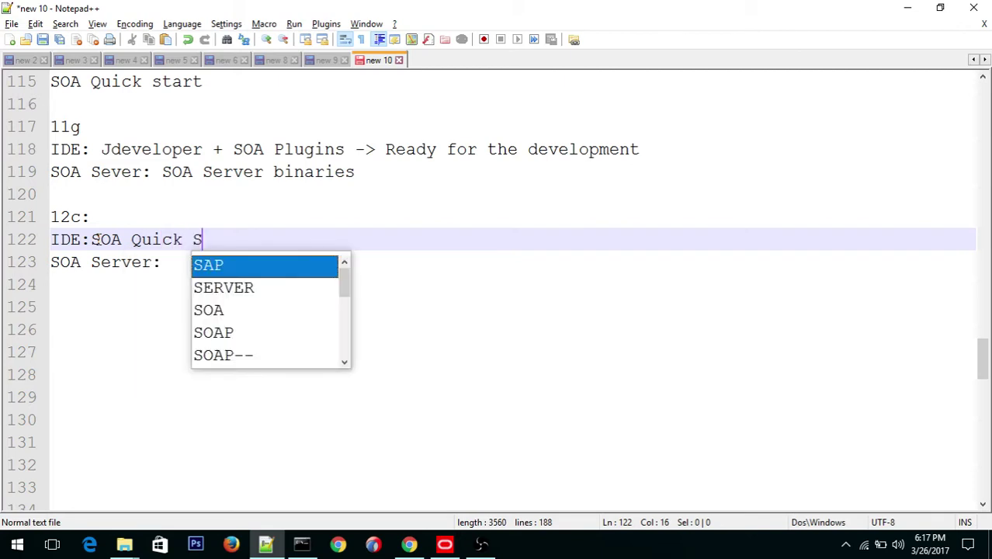
{"action": "type", "text": "t"}
{"action": "key", "text": "BackSpace"}
{"action": "key", "text": "BackSpace"}
{"action": "type", "text": "start"}
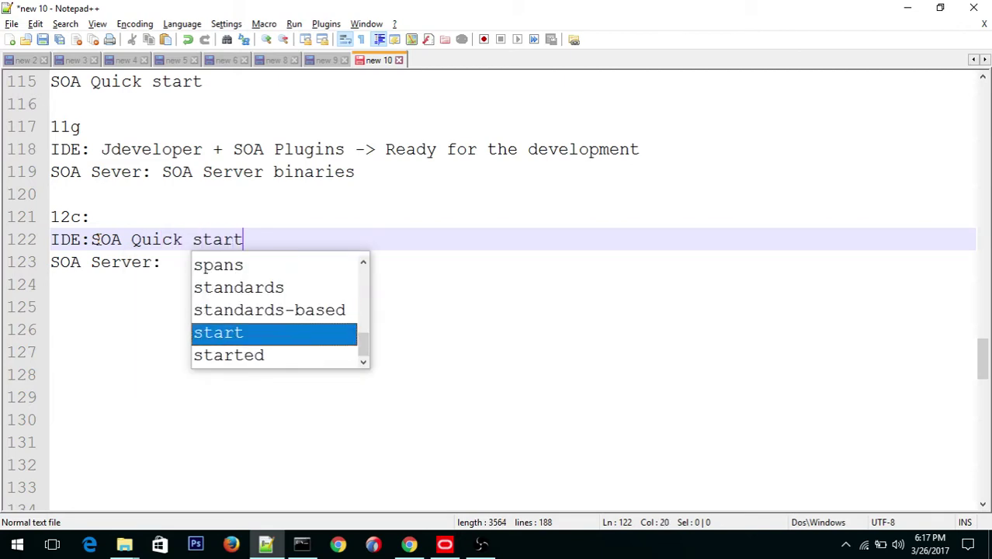
{"action": "left_click", "coordinate": [109, 298]}
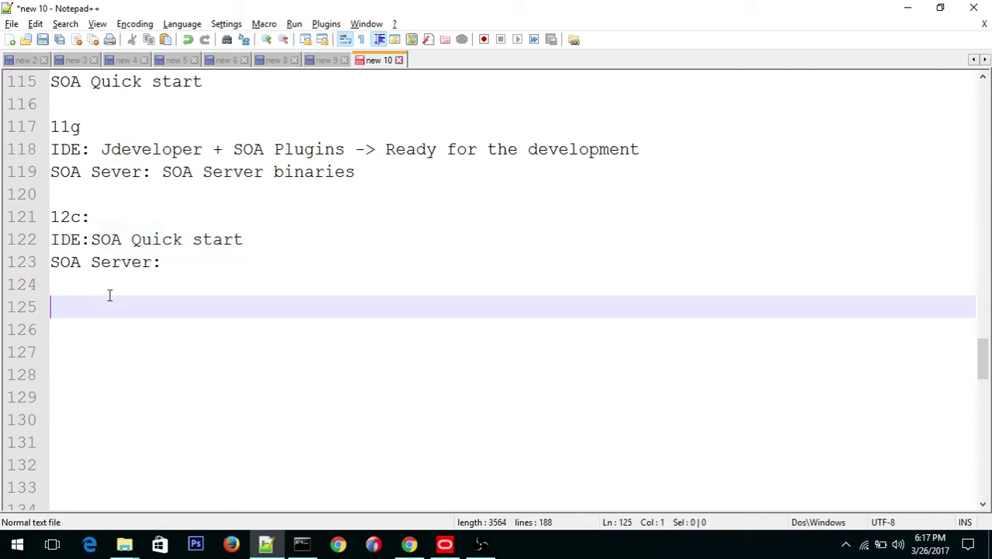
Step: Complete the 12c server line as 'SOA Server: SOA Server binaries'
{"action": "left_click", "coordinate": [179, 260]}
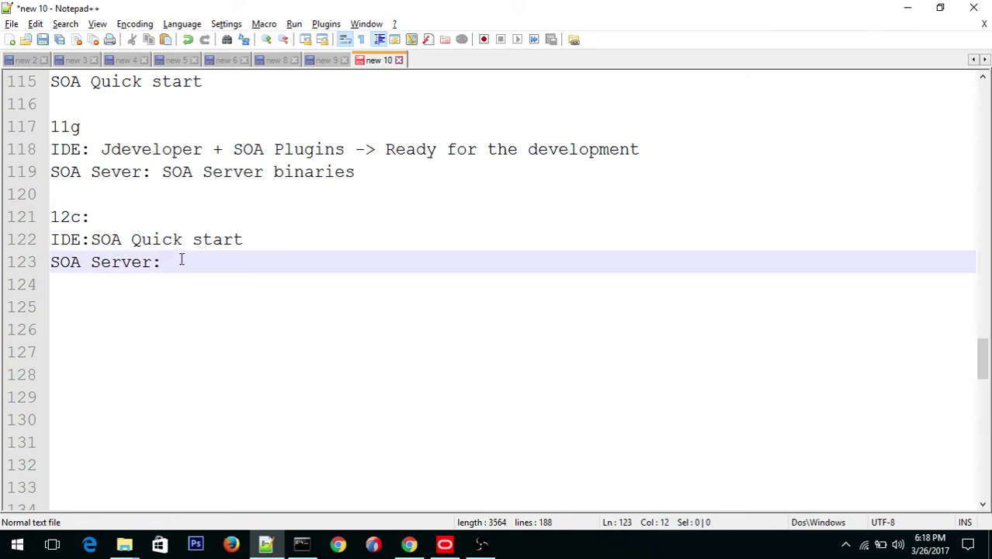
{"action": "type", "text": "s"}
{"action": "key", "text": "BackSpace"}
{"action": "type", "text": "so"}
{"action": "key", "text": "Escape"}
{"action": "key", "text": "BackSpace"}
{"action": "key", "text": "BackSpace"}
{"action": "type", "text": "SOA Server "}
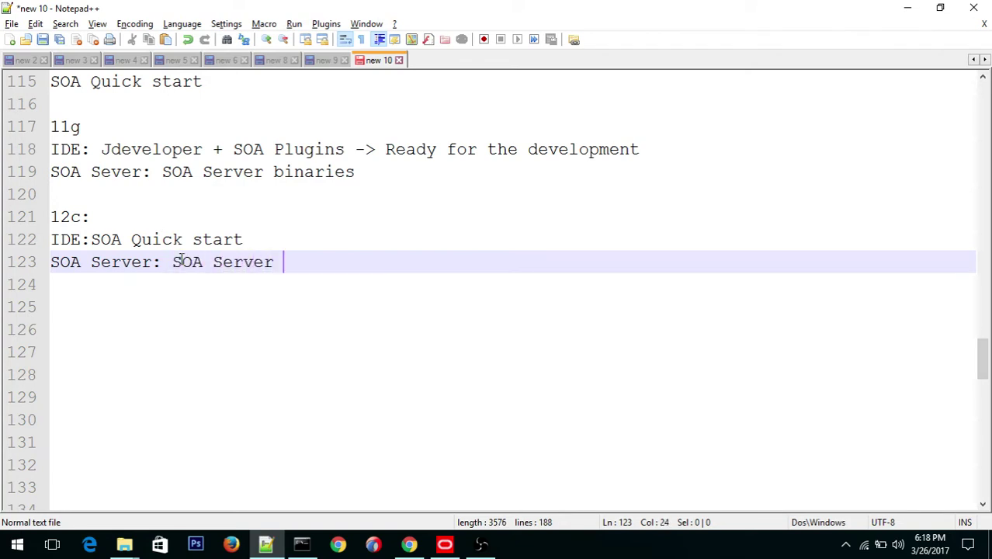
{"action": "type", "text": "binaries"}
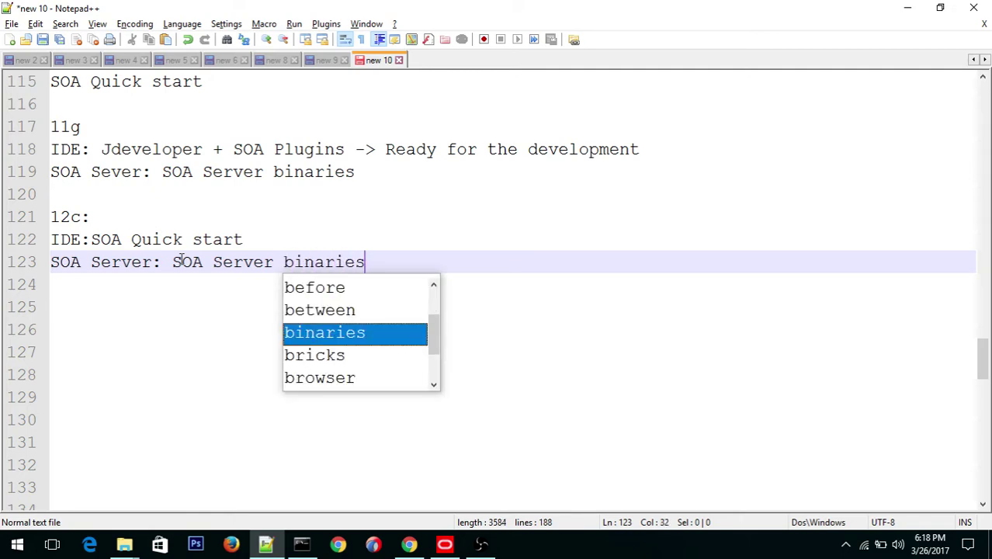
{"action": "key", "text": "Escape"}
{"action": "key", "text": "Return"}
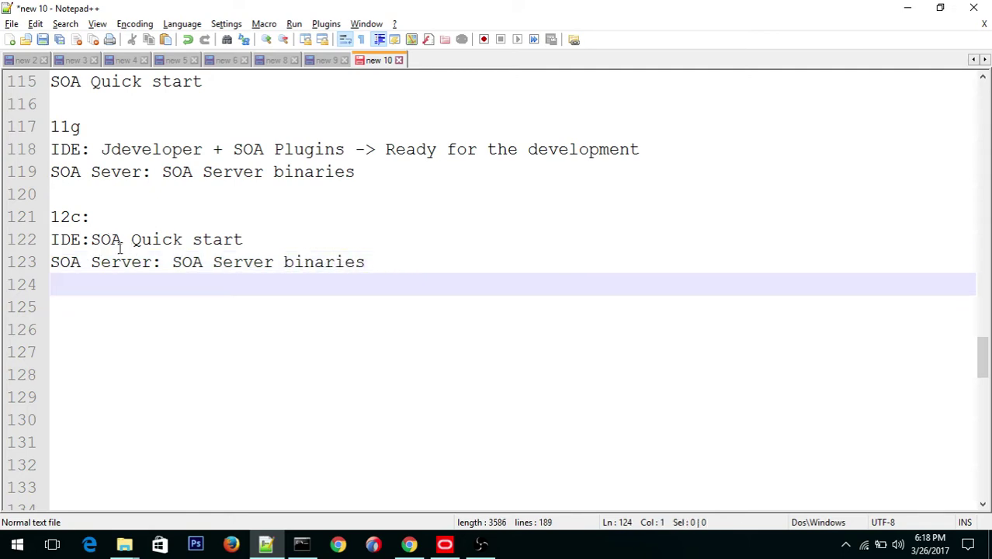
{"action": "left_click", "coordinate": [92, 239]}
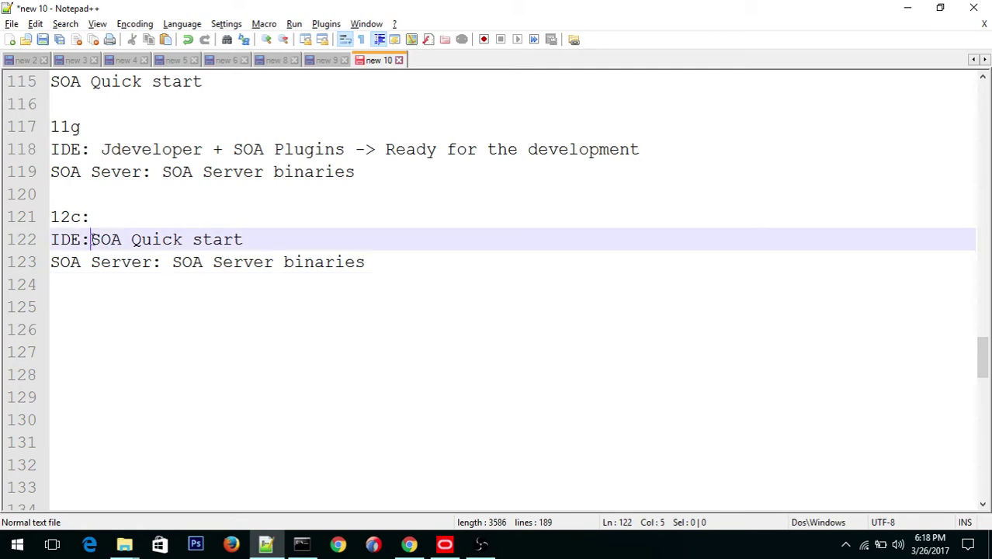
{"action": "left_click_drag", "start_coordinate": [92, 239], "coordinate": [102, 239]}
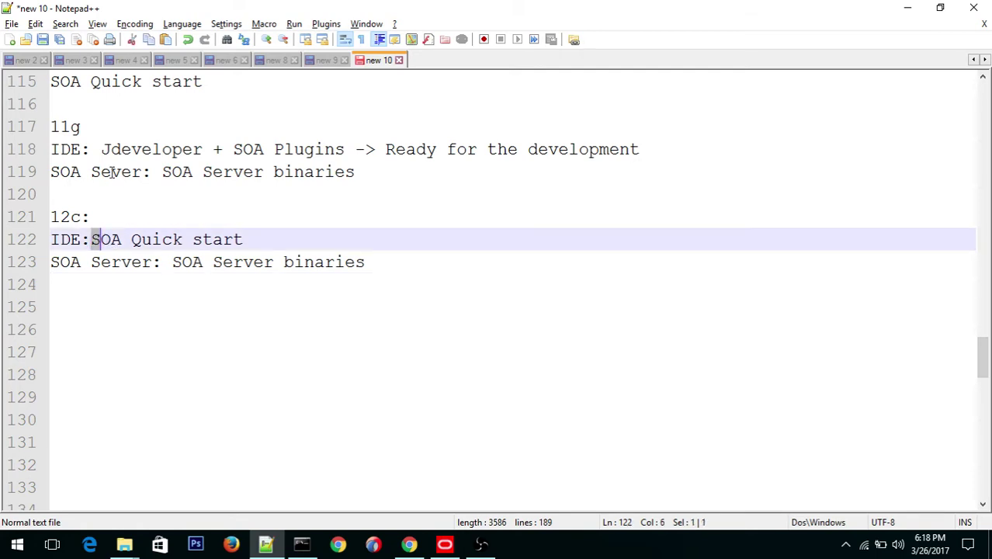
Step: Append '(Jdeveloper + required SOA plugings)' to the 12c IDE line, capitalizing SOA
{"action": "left_click", "coordinate": [249, 240]}
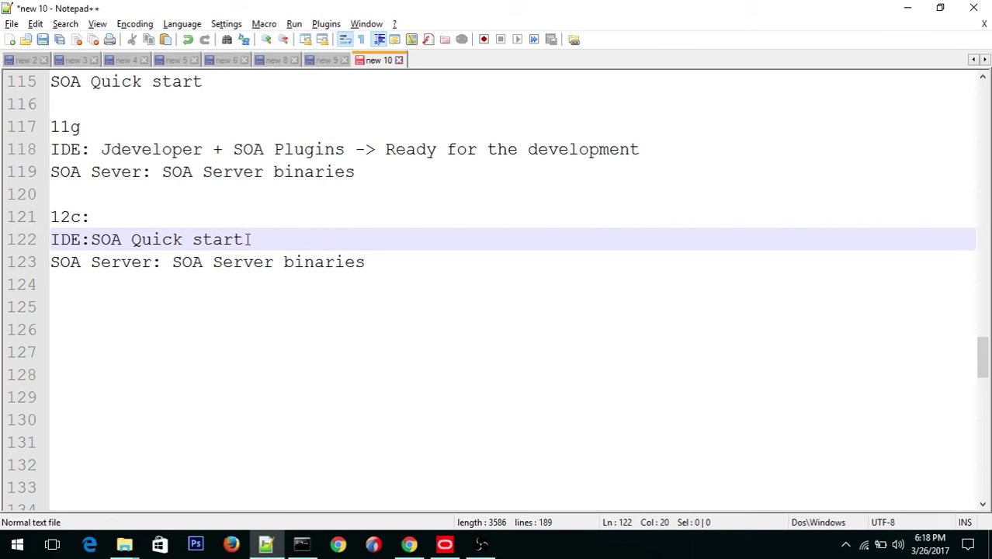
{"action": "type", "text": "()"}
{"action": "key", "text": "Left"}
{"action": "type", "text": "J"}
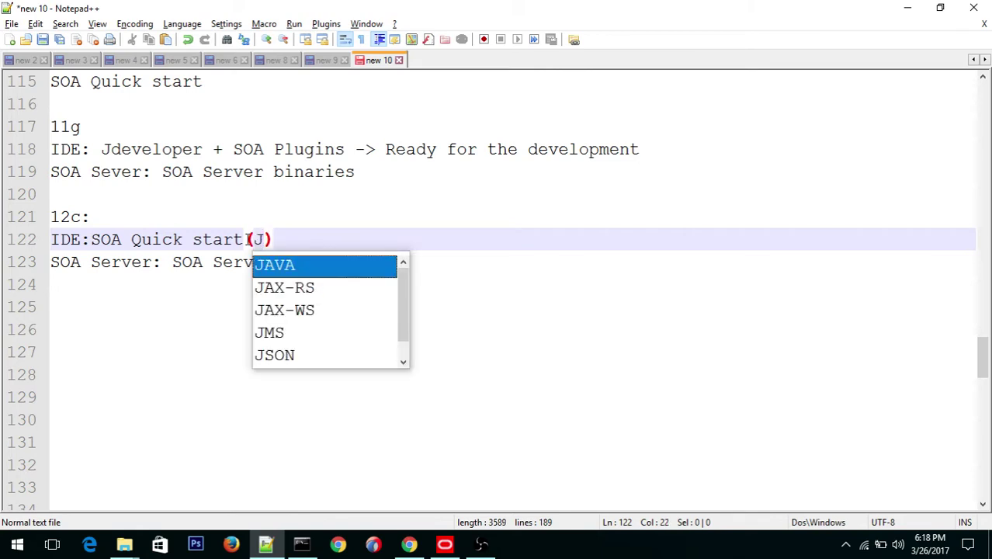
{"action": "type", "text": "de"}
{"action": "key", "text": "Return"}
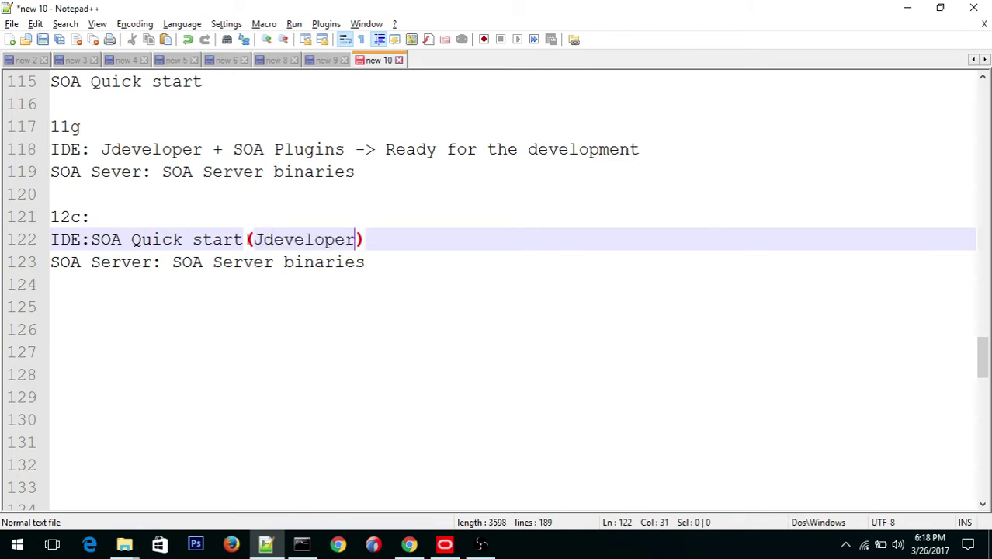
{"action": "type", "text": "+ requ"}
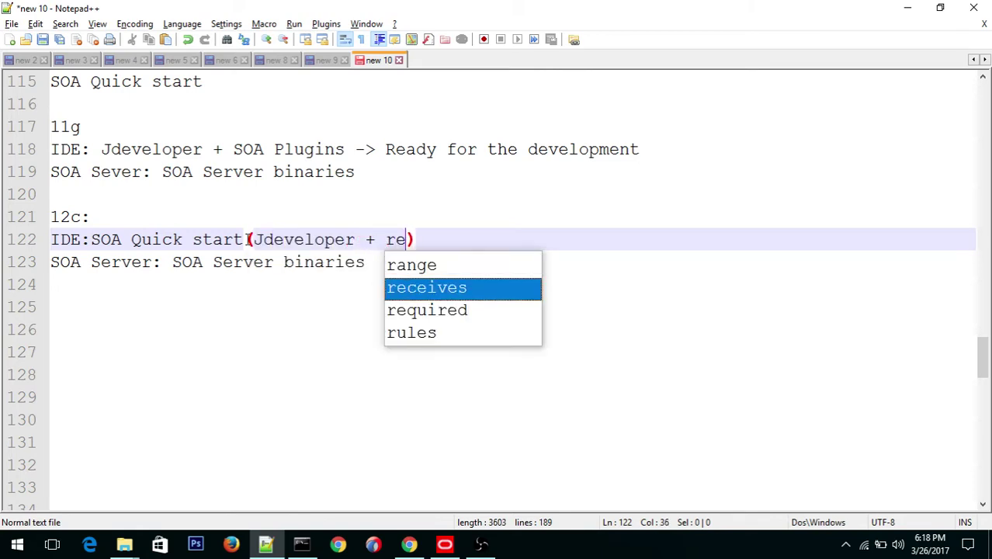
{"action": "type", "text": "ired "}
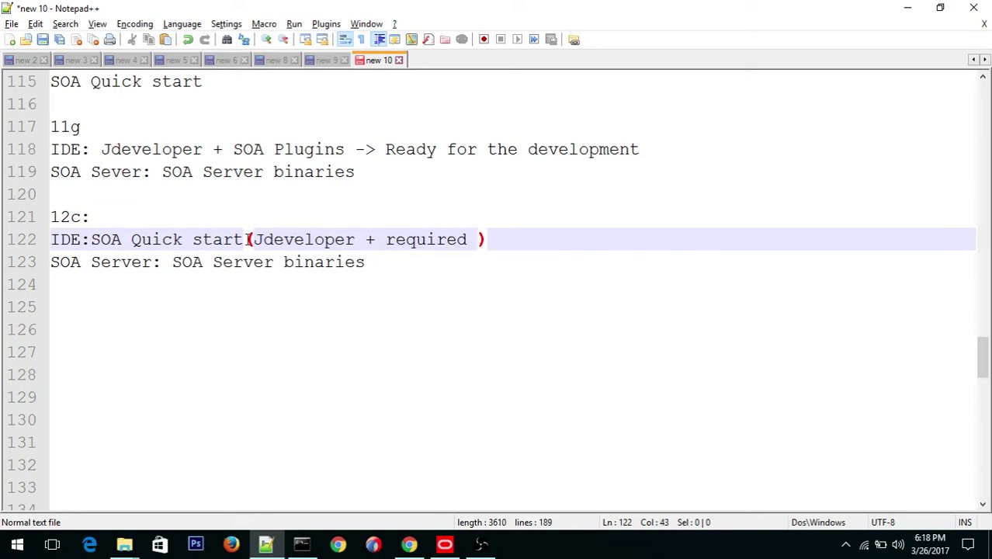
{"action": "type", "text": "soa p"}
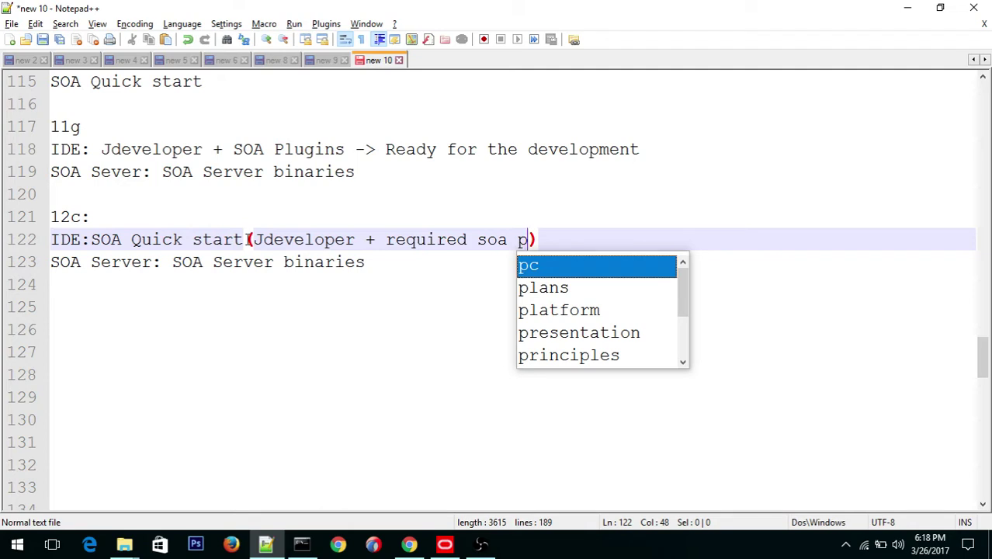
{"action": "type", "text": "lugin"}
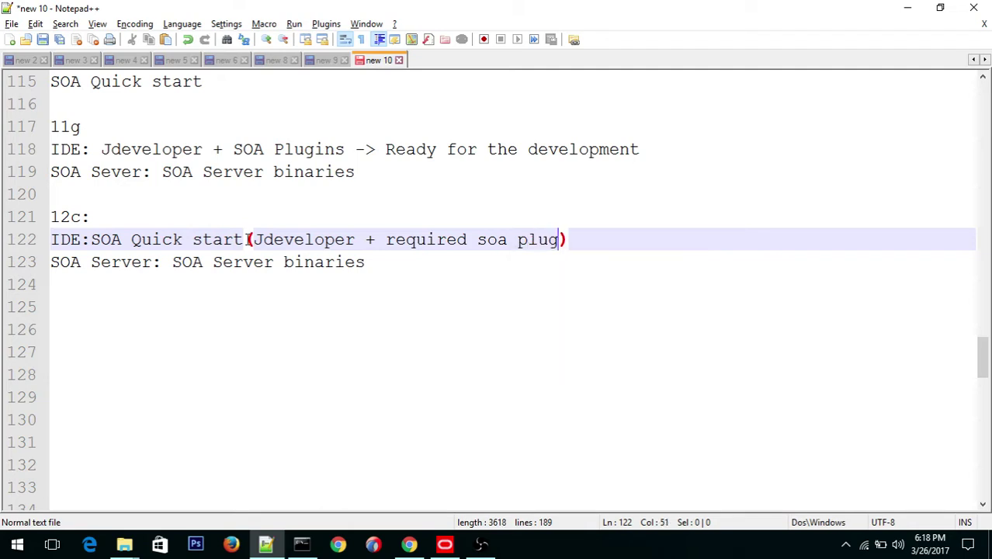
{"action": "type", "text": "gs"}
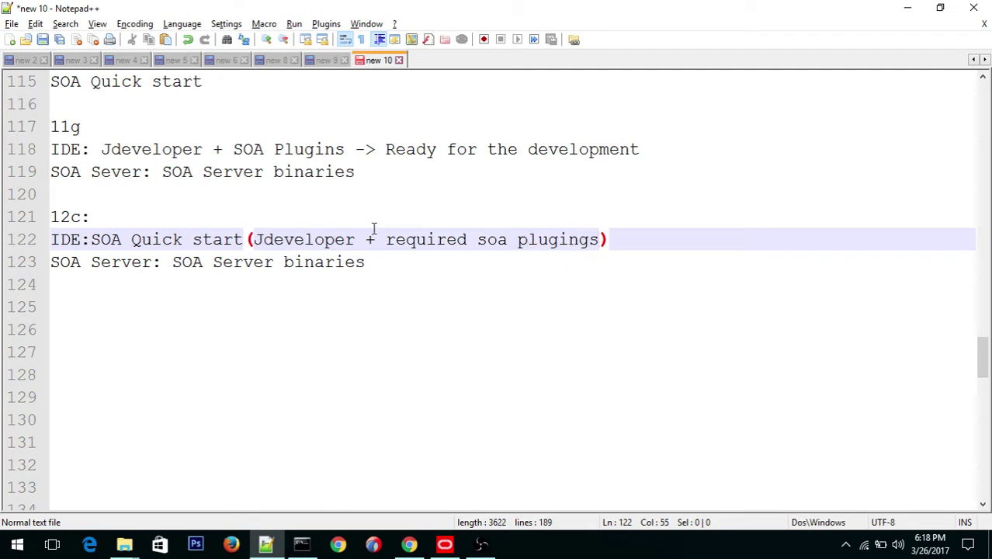
{"action": "left_click", "coordinate": [509, 239]}
{"action": "key", "text": "BackSpace"}
{"action": "key", "text": "BackSpace"}
{"action": "key", "text": "BackSpace"}
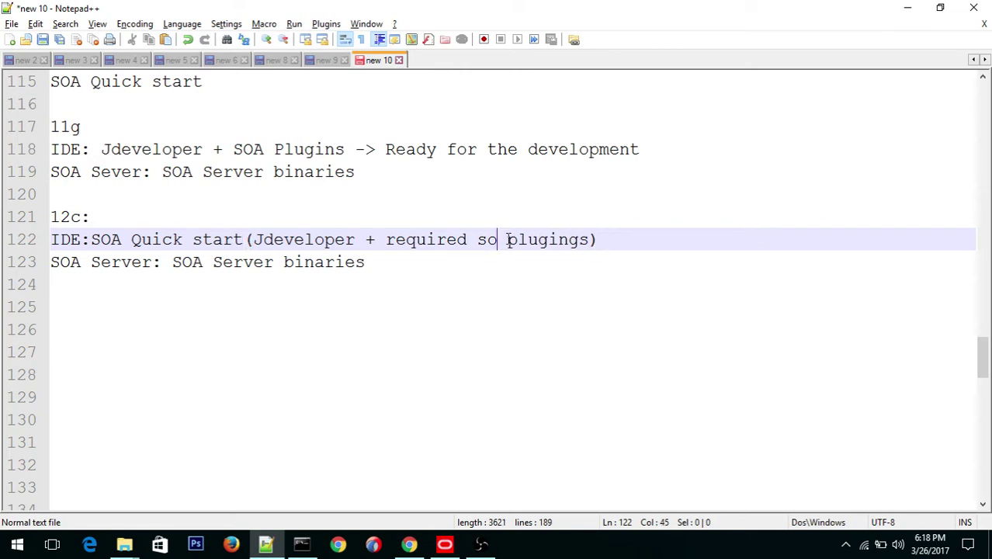
{"action": "type", "text": "SOA"}
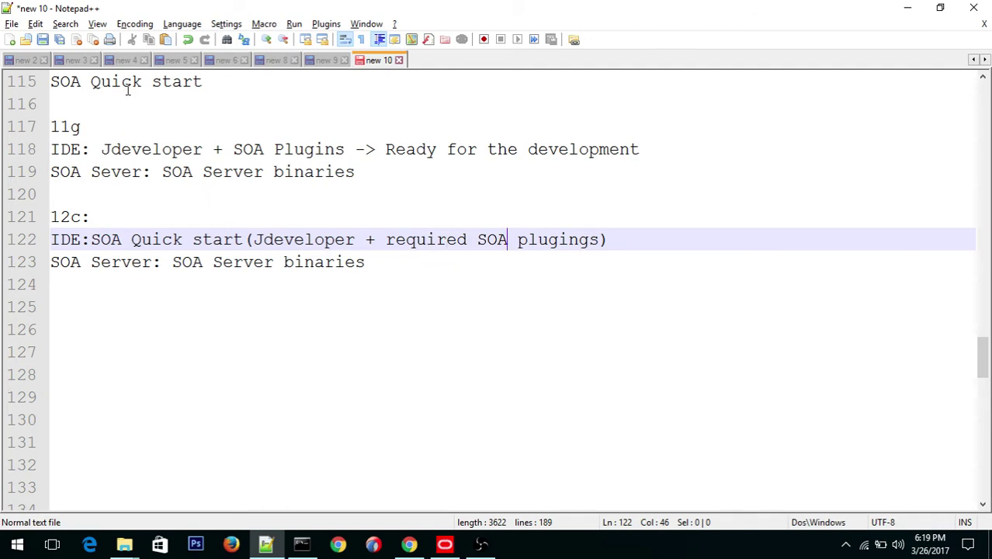
{"action": "left_click_drag", "start_coordinate": [205, 81], "coordinate": [60, 84]}
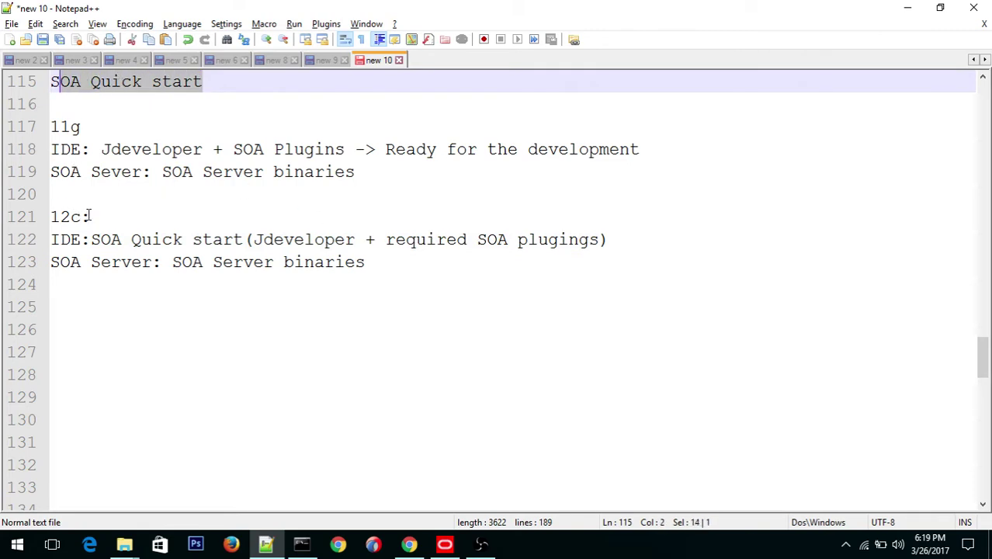
{"action": "left_click_drag", "start_coordinate": [91, 217], "coordinate": [52, 218]}
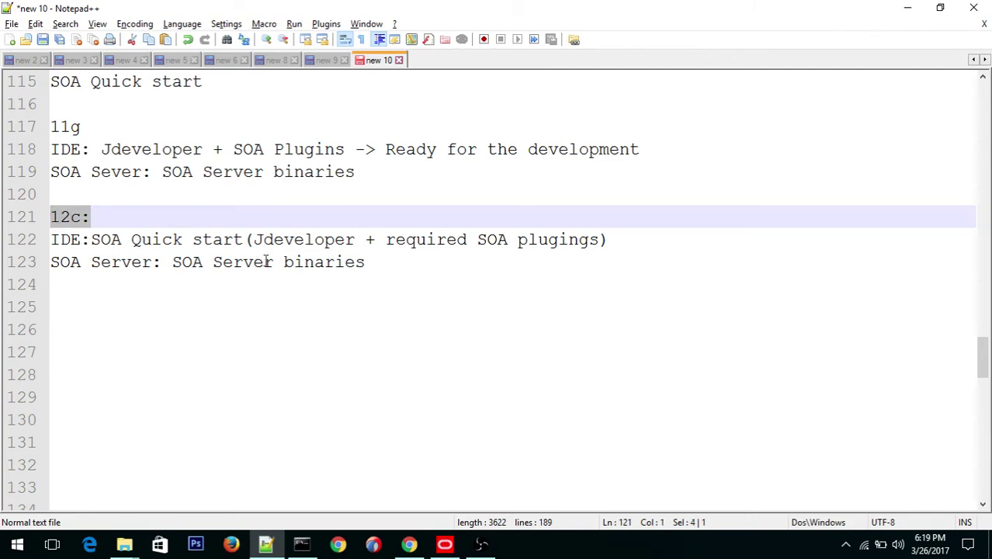
Step: Start a 'Downalo' note on line 125 and tag the 12c SOA Server line with '--Admin'
{"action": "left_click", "coordinate": [74, 299]}
{"action": "type", "text": "Downalo"}
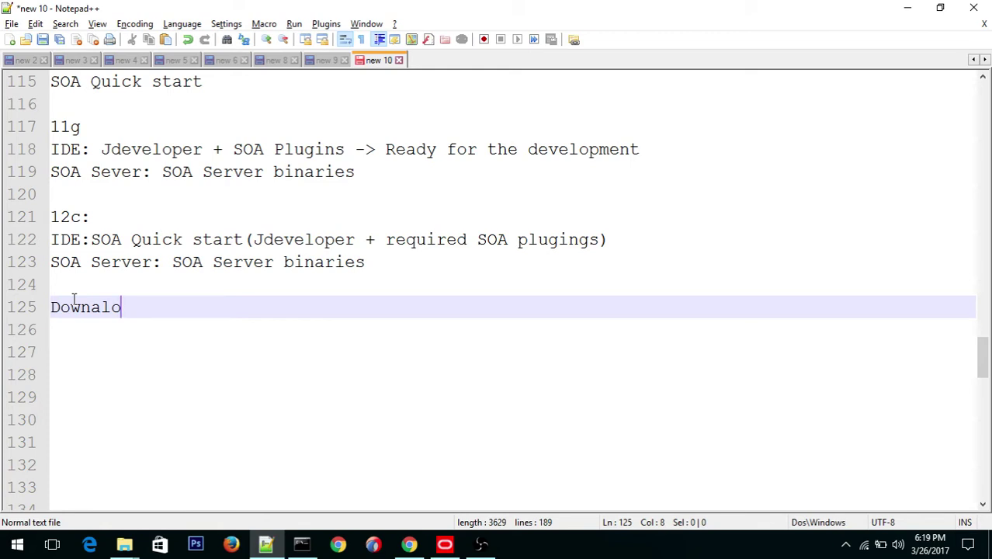
{"action": "left_click", "coordinate": [186, 267]}
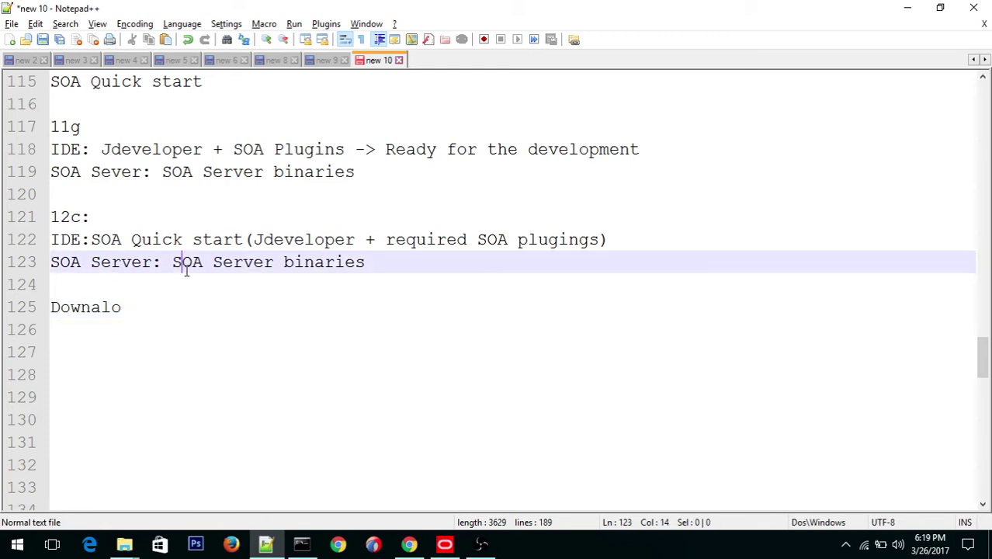
{"action": "left_click_drag", "start_coordinate": [187, 268], "coordinate": [72, 268]}
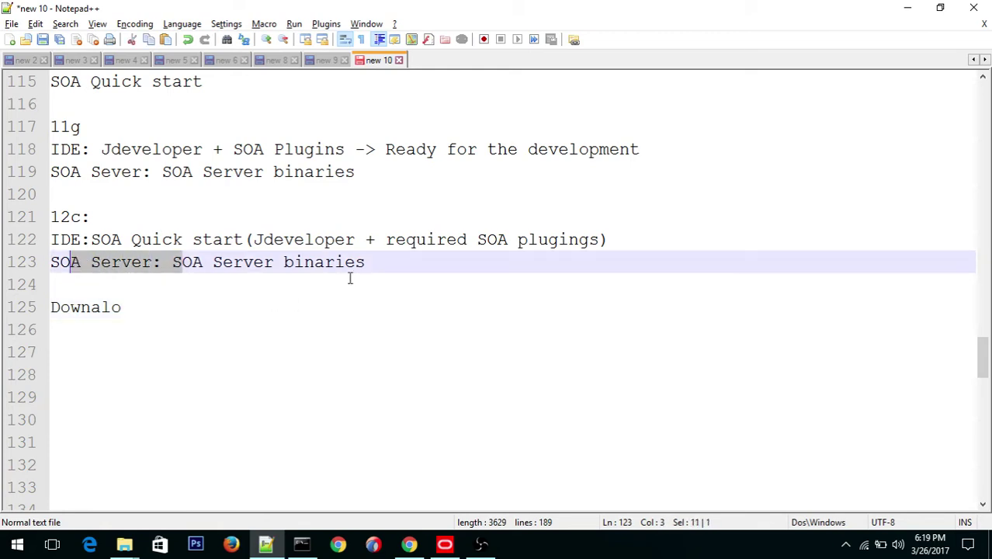
{"action": "left_click_drag", "start_coordinate": [368, 264], "coordinate": [55, 268]}
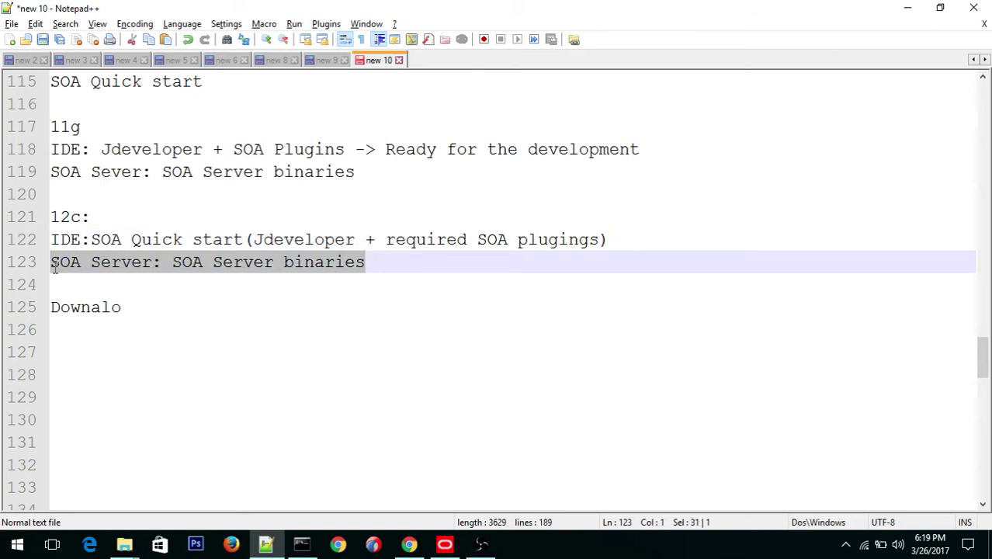
{"action": "left_click", "coordinate": [406, 269]}
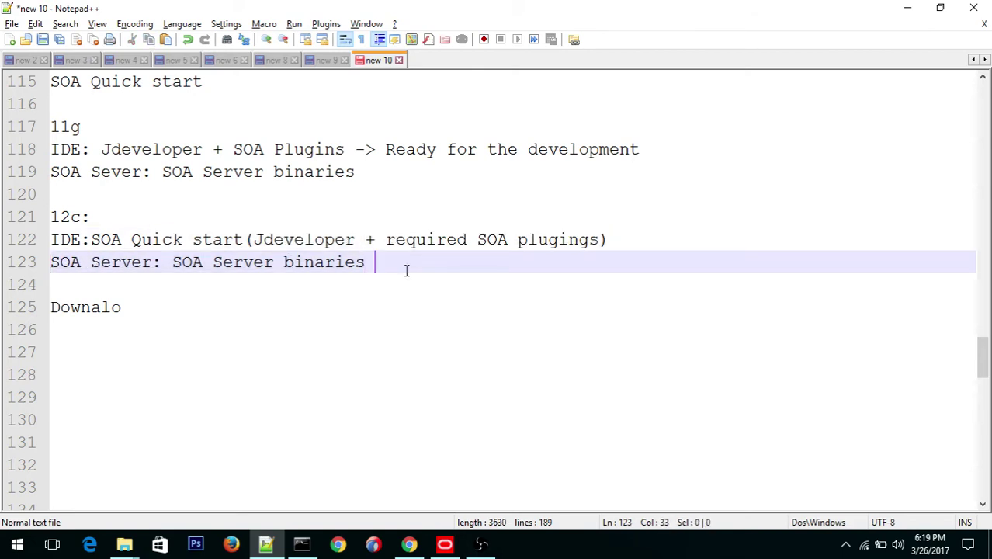
{"action": "type", "text": "--Admin"}
Step: Tag the 12c IDE line with '--Developer' and correct line 125 to read 'Download'
{"action": "left_click", "coordinate": [632, 240]}
{"action": "type", "text": "--D"}
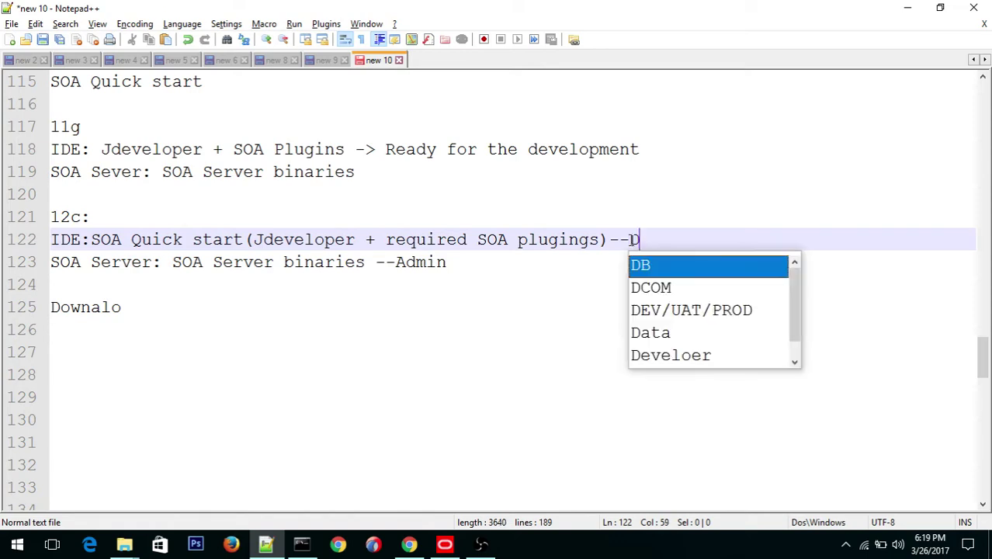
{"action": "type", "text": "eveloper"}
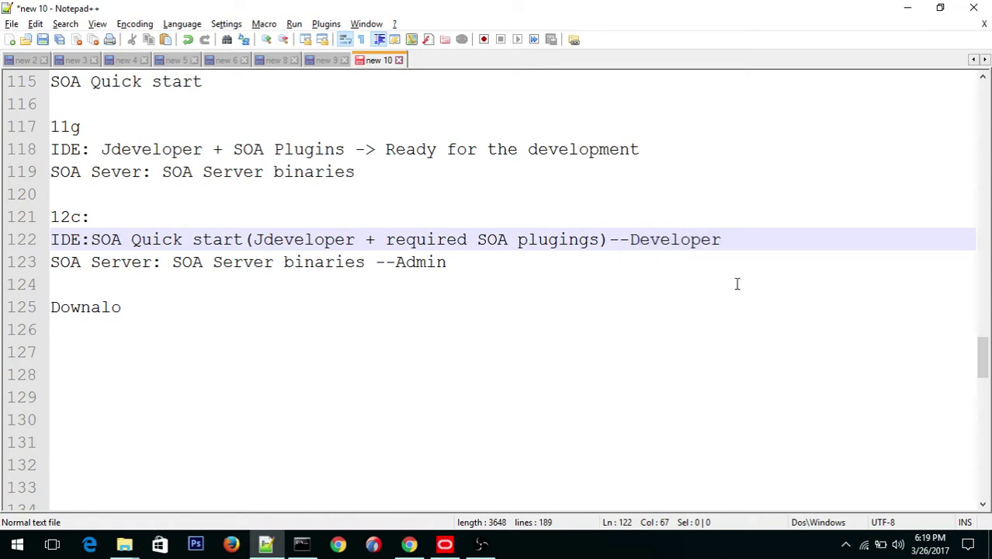
{"action": "left_click", "coordinate": [125, 307]}
{"action": "key", "text": "BackSpace"}
{"action": "key", "text": "BackSpace"}
{"action": "key", "text": "BackSpace"}
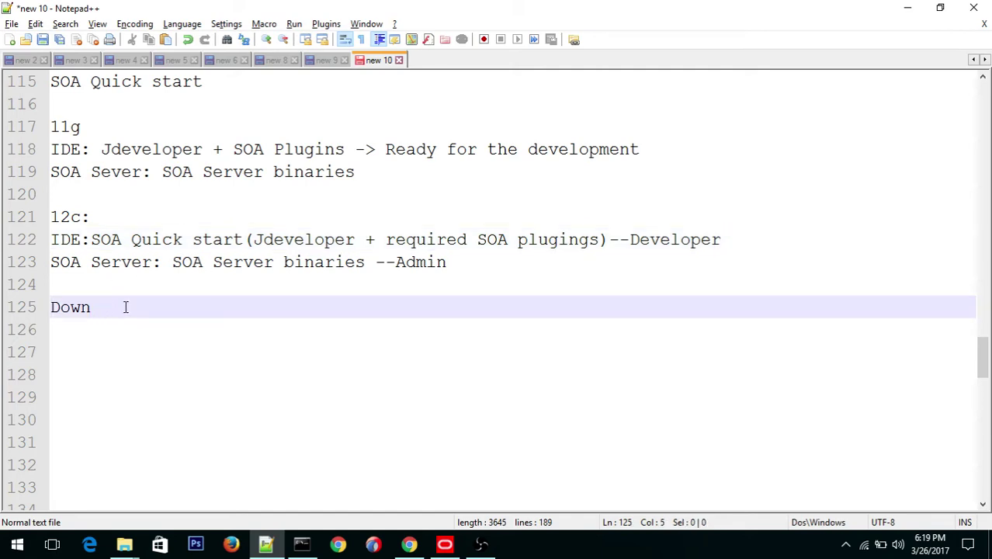
{"action": "type", "text": "load"}
Step: Complete line 125 as 'Download SOA QS ->', then switch to Google Chrome
{"action": "left_click", "coordinate": [482, 548]}
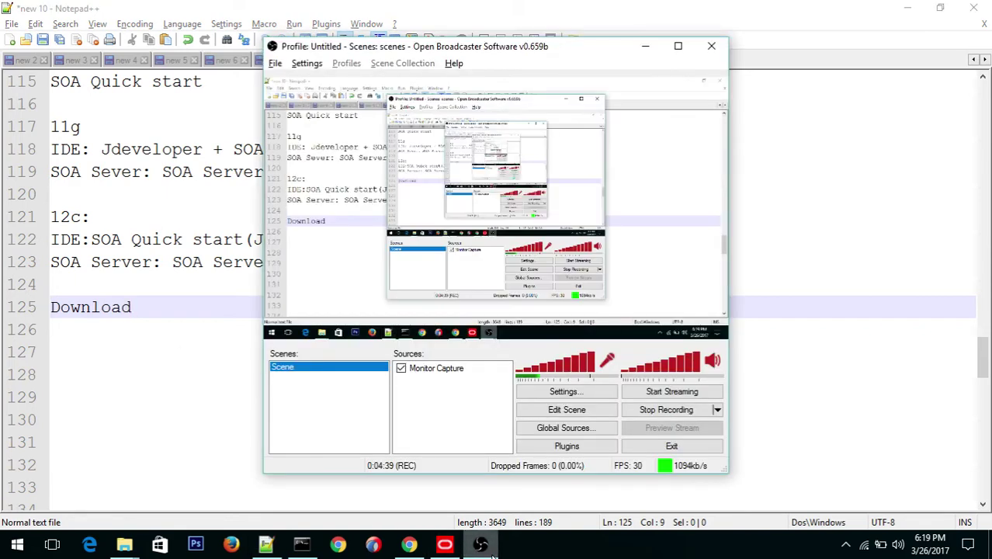
{"action": "left_click", "coordinate": [482, 548]}
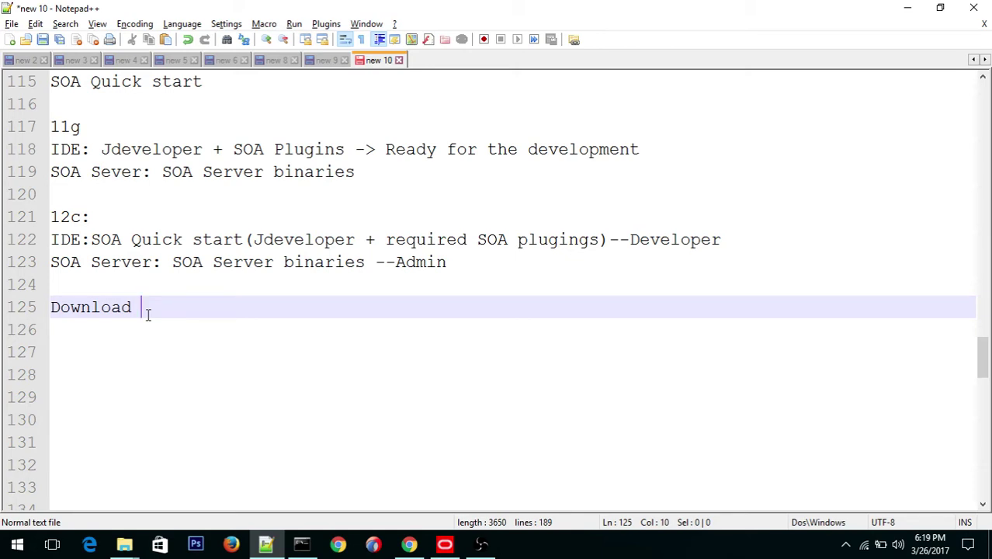
{"action": "type", "text": "SOA QS"}
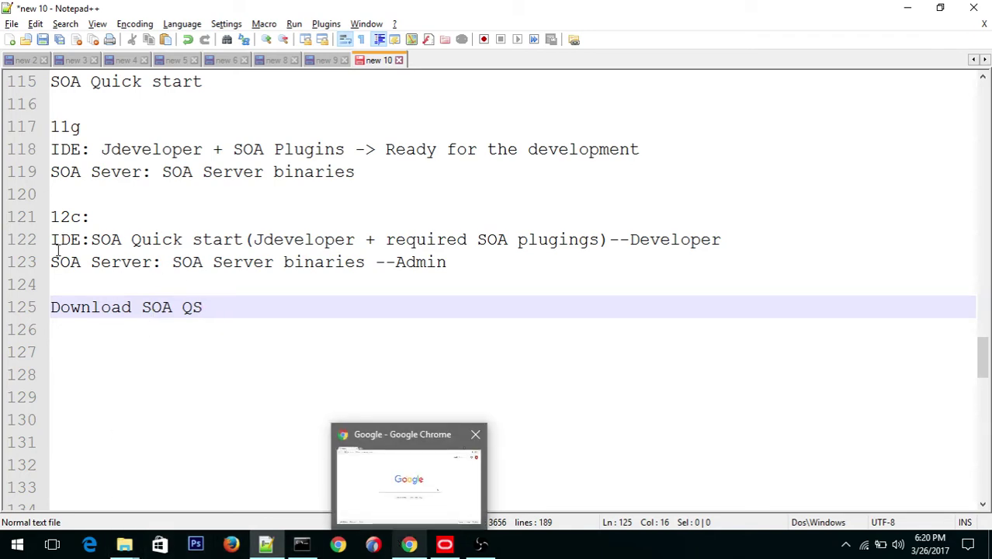
{"action": "left_click_drag", "start_coordinate": [52, 261], "coordinate": [451, 262]}
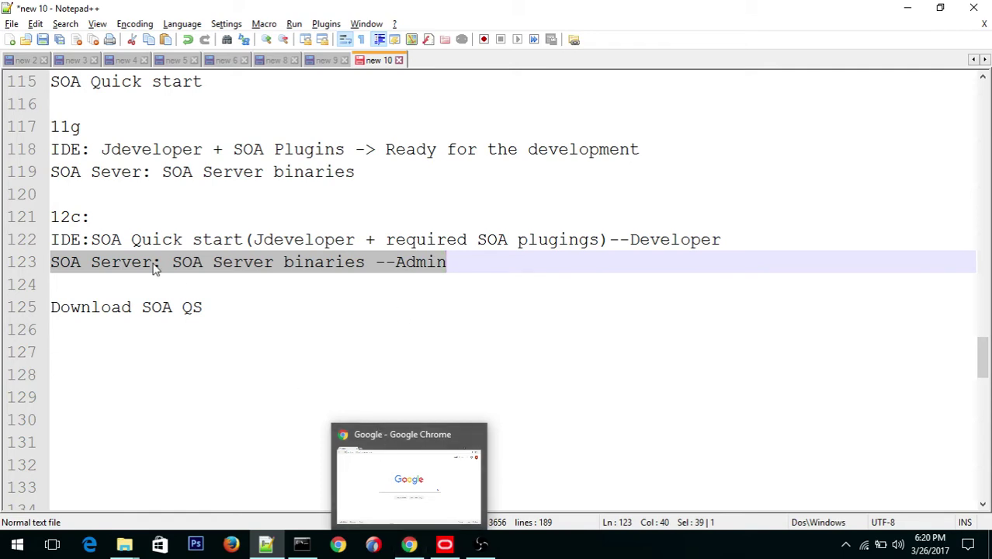
{"action": "left_click", "coordinate": [205, 302]}
{"action": "type", "text": "-"}
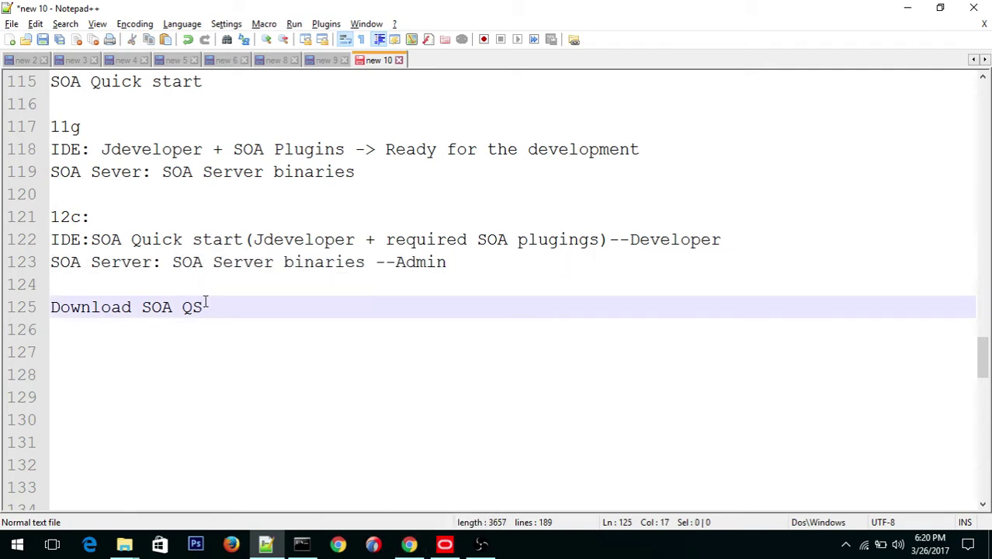
{"action": "type", "text": ">"}
{"action": "key", "text": "alt+Tab"}
{"action": "key", "text": "alt+Tab"}
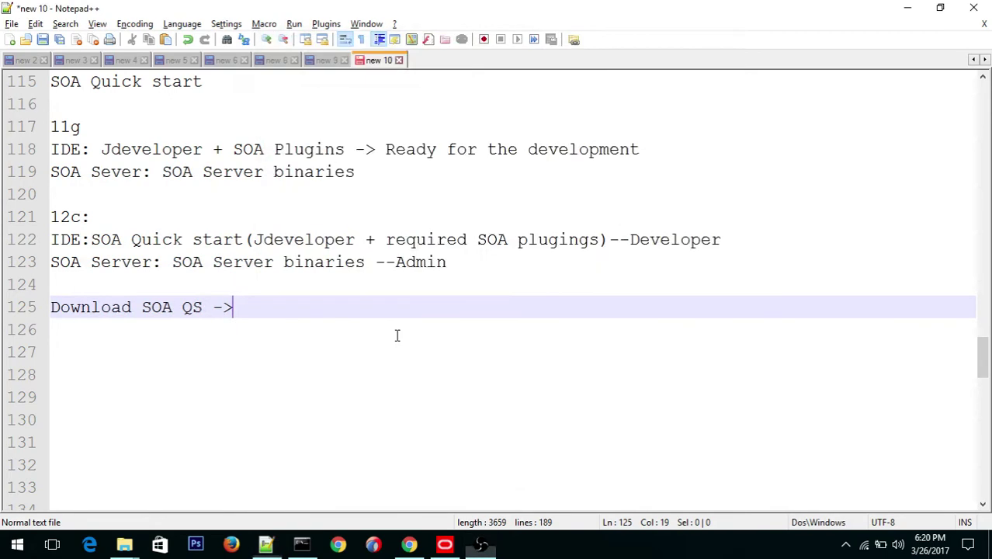
{"action": "left_click", "coordinate": [409, 544]}
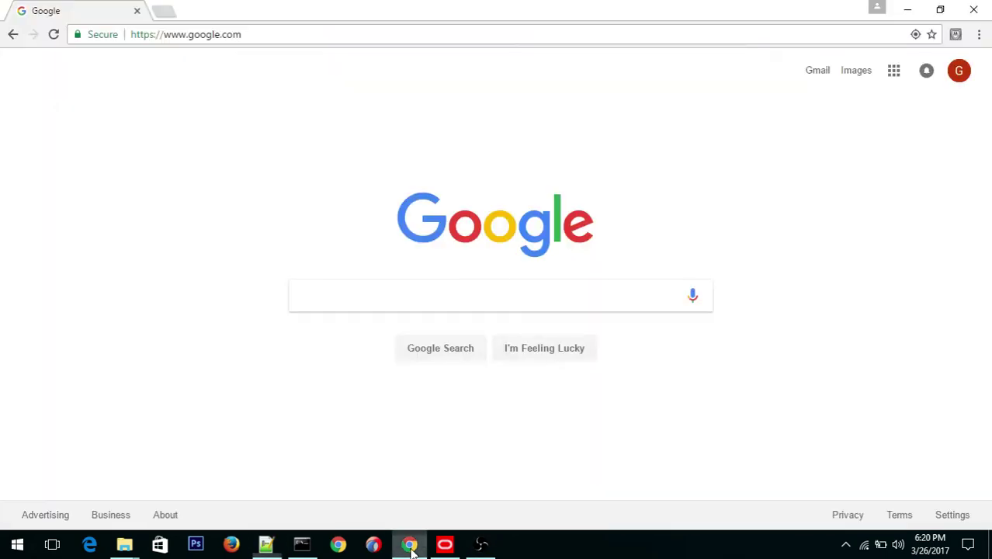
Step: Search Google for 'edelivery oracle' and go to the Oracle Software Delivery Cloud site
{"action": "left_click", "coordinate": [338, 300]}
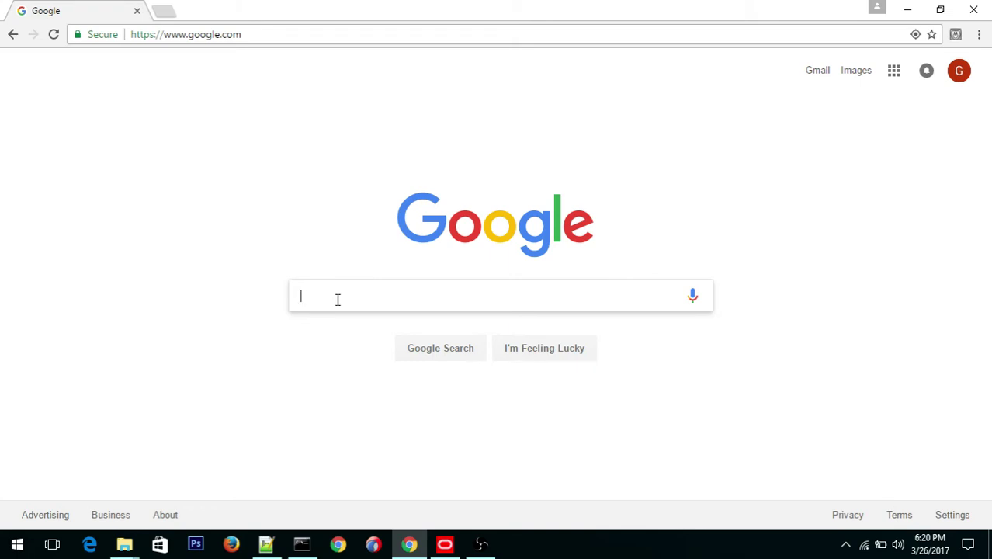
{"action": "type", "text": "ed"}
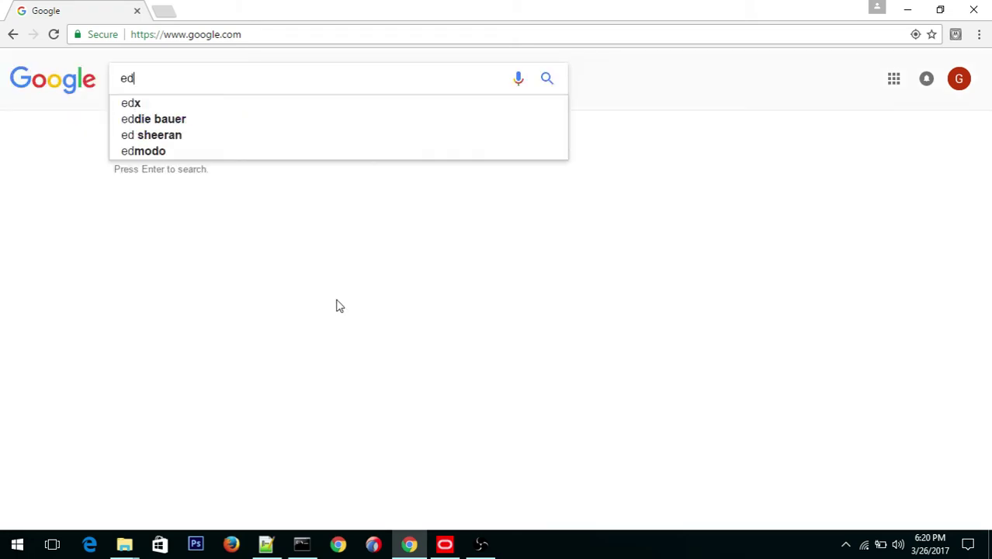
{"action": "type", "text": "eliv"}
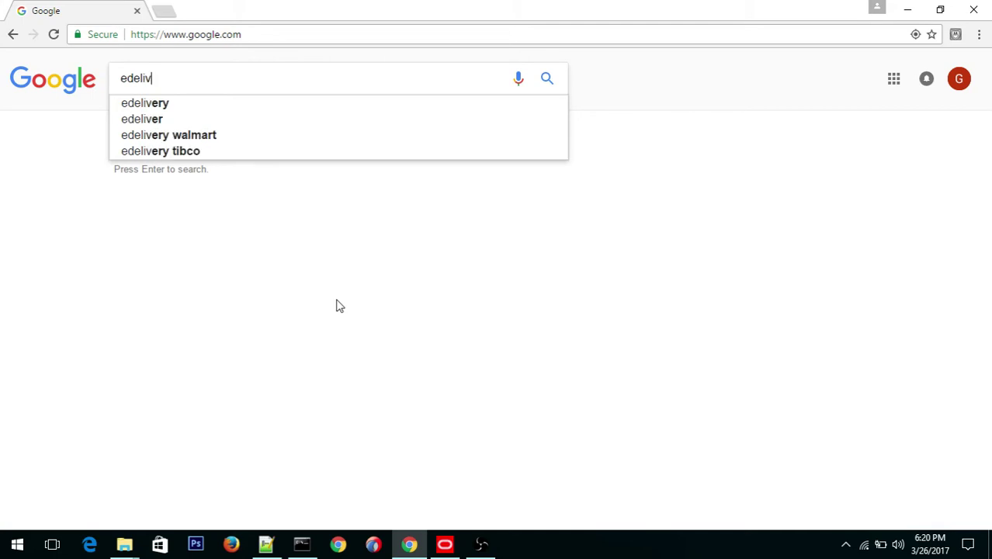
{"action": "type", "text": "ery"}
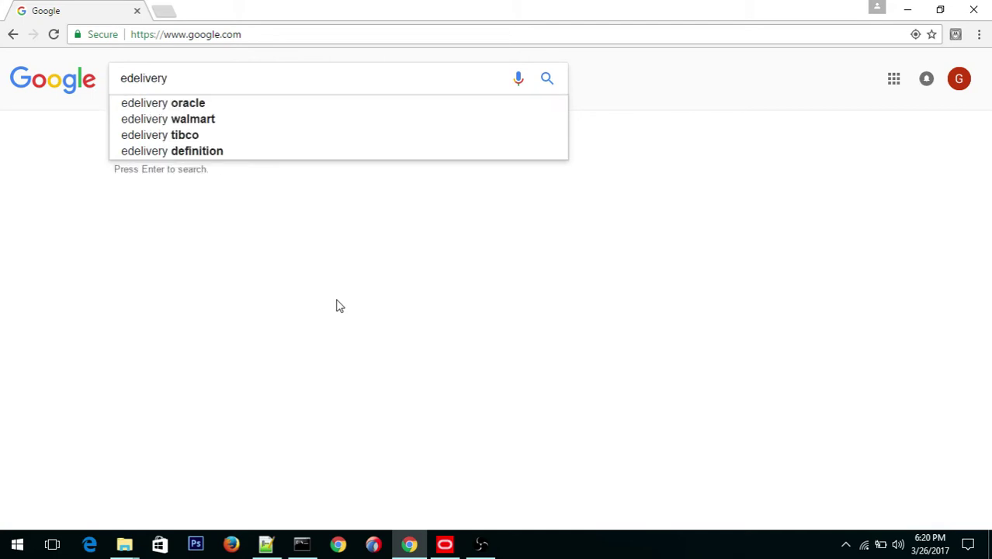
{"action": "key", "text": "Down"}
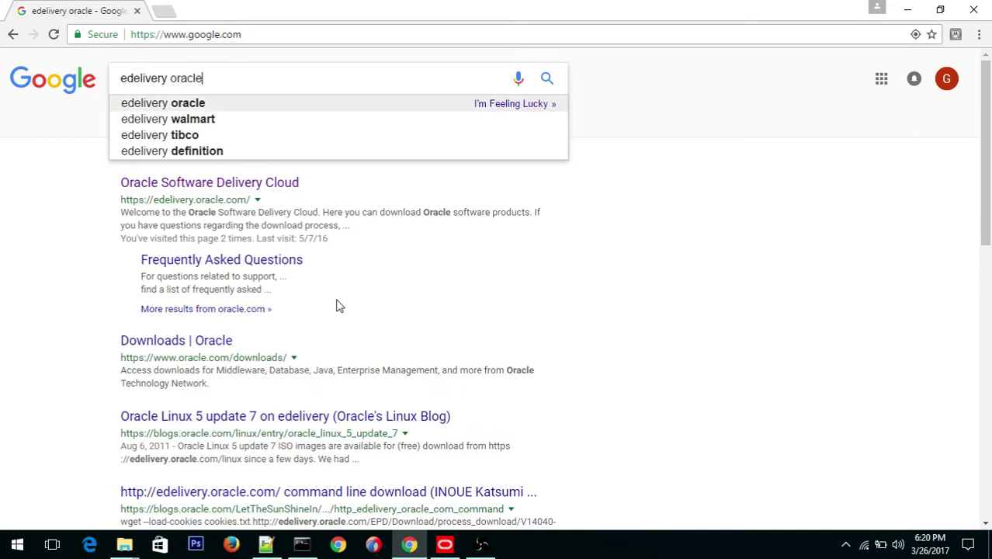
{"action": "left_click", "coordinate": [165, 187]}
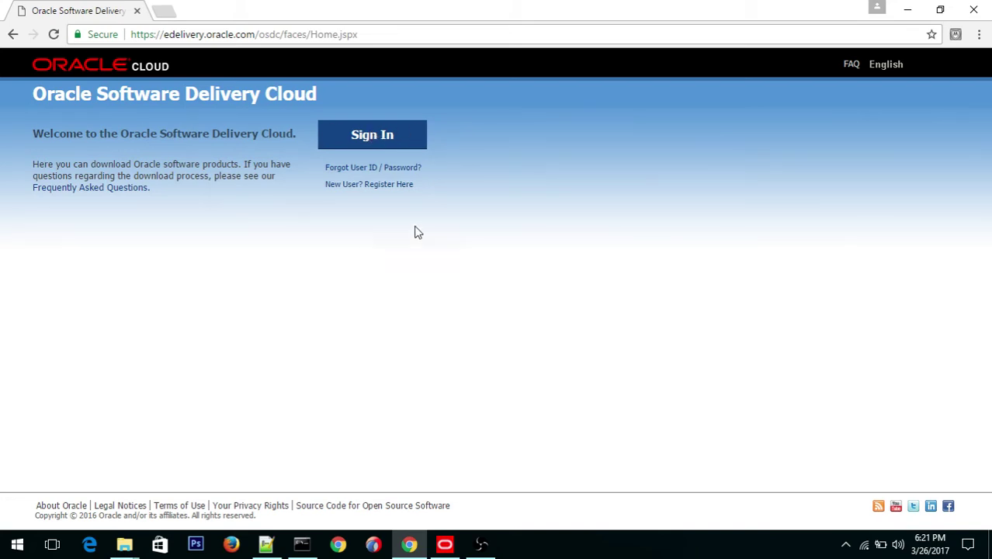
Step: Sign in with the account e-mail and password, then focus the product search field
{"action": "right_click", "coordinate": [383, 136]}
{"action": "left_click", "coordinate": [333, 142]}
{"action": "left_click", "coordinate": [332, 142]}
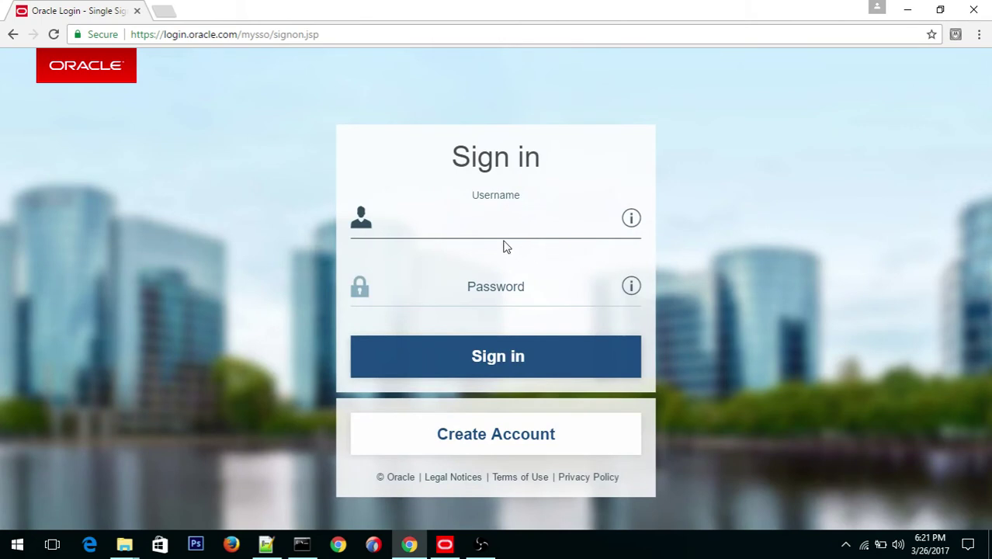
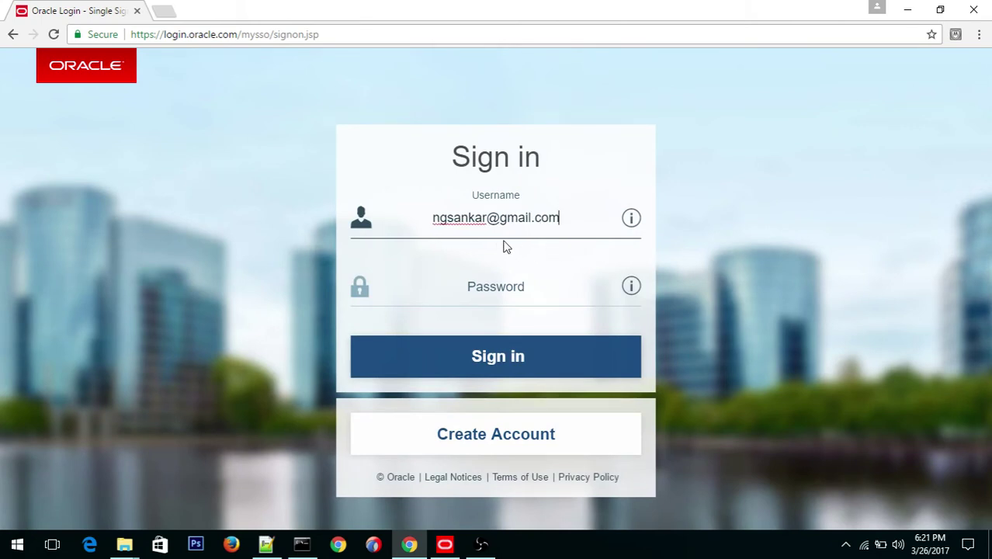
{"action": "key", "text": "Tab"}
{"action": "type", "text": "•"}
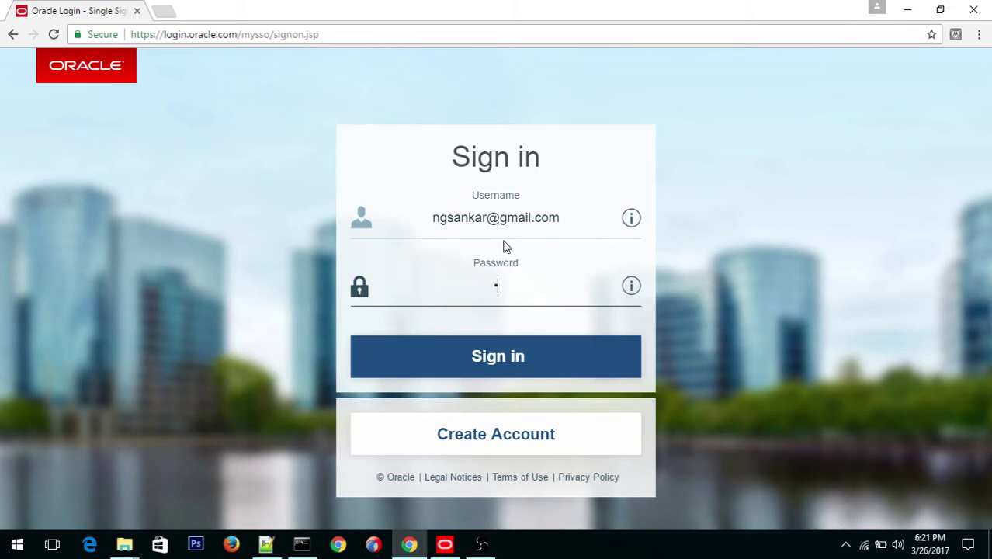
{"action": "type", "text": "••••••••••"}
{"action": "key", "text": "Return"}
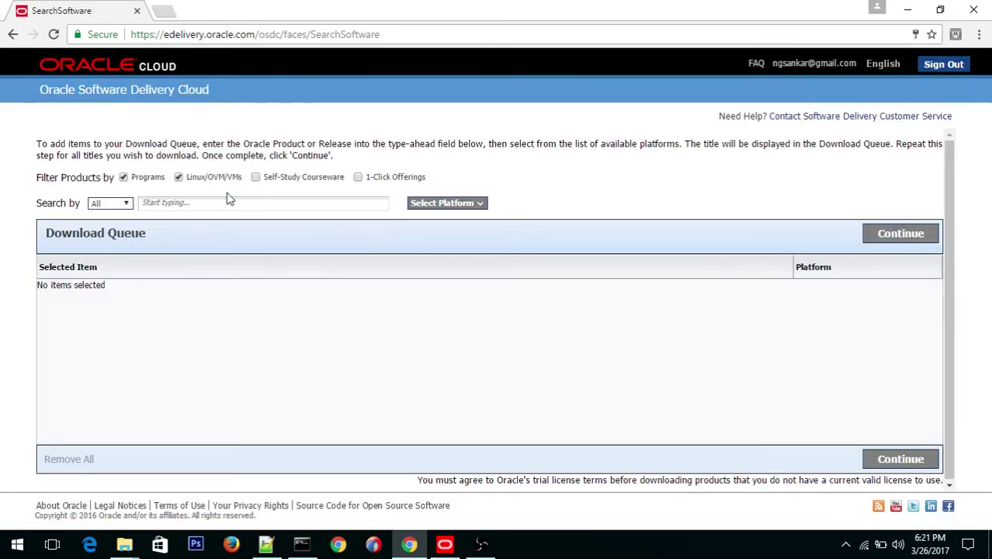
{"action": "left_click", "coordinate": [187, 202]}
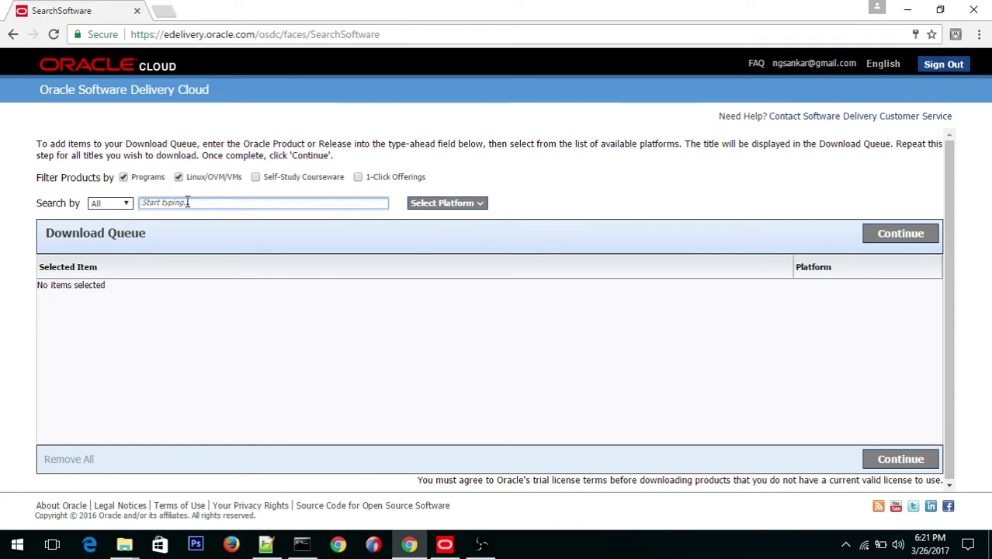
Step: Search 'Oracle SOA' and queue Oracle SOA Suite 12.2.1.2.0 for Microsoft Windows x64 (64-bit)
{"action": "type", "text": "Oracle SOA"}
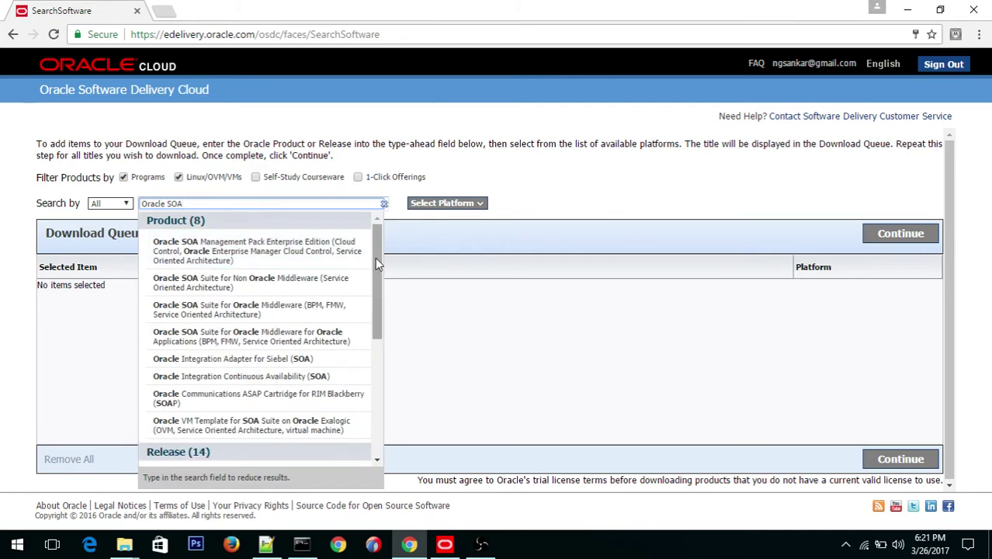
{"action": "left_click_drag", "start_coordinate": [378, 259], "coordinate": [374, 372]}
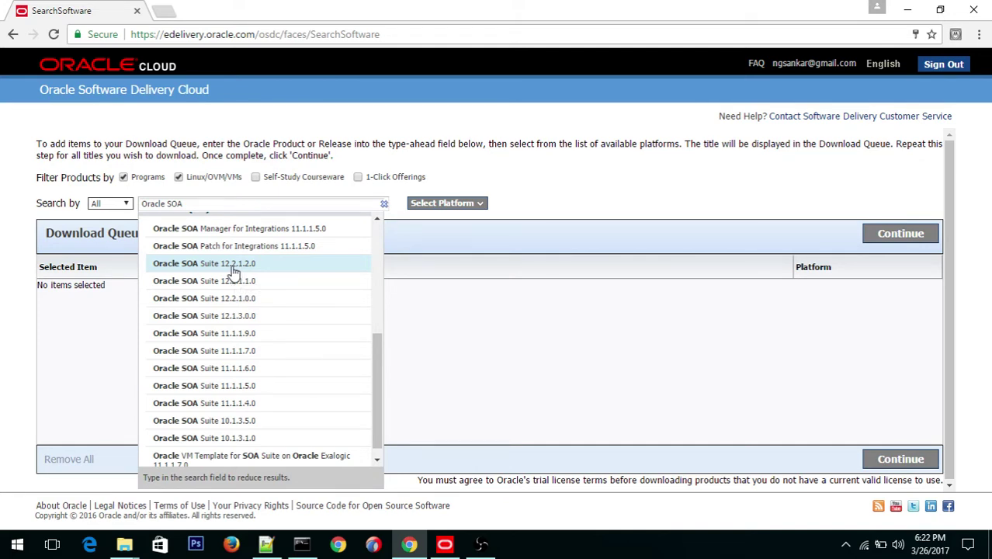
{"action": "left_click", "coordinate": [233, 265]}
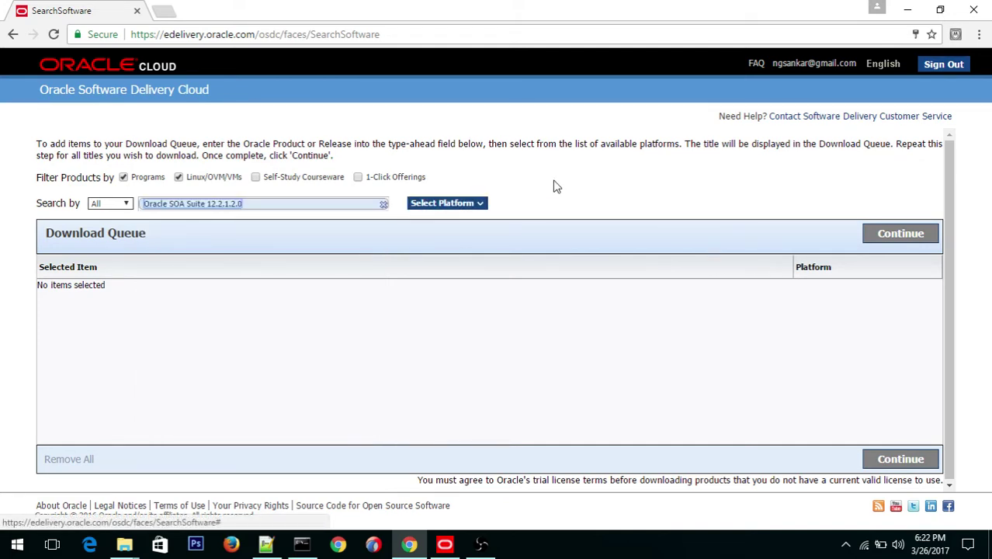
{"action": "left_click", "coordinate": [482, 205]}
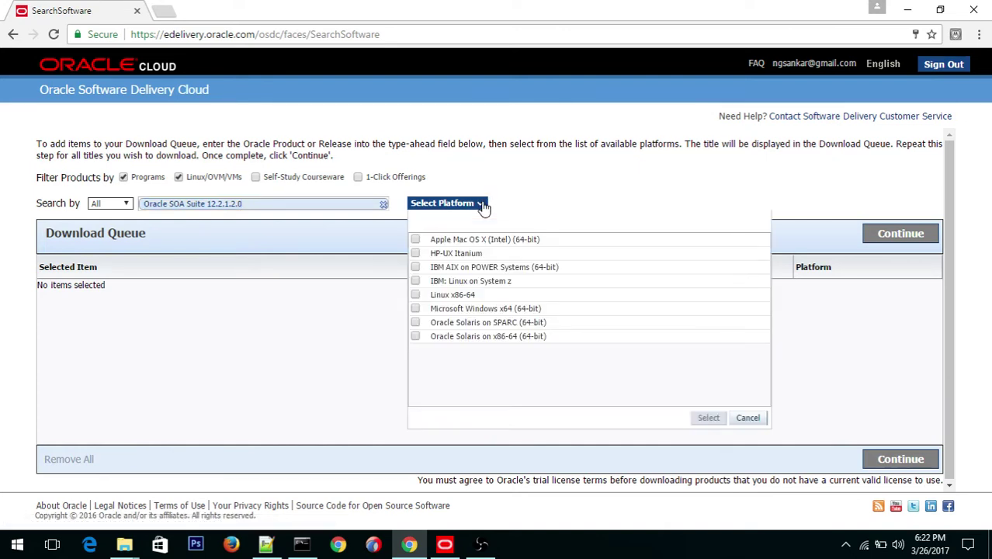
{"action": "left_click", "coordinate": [416, 308]}
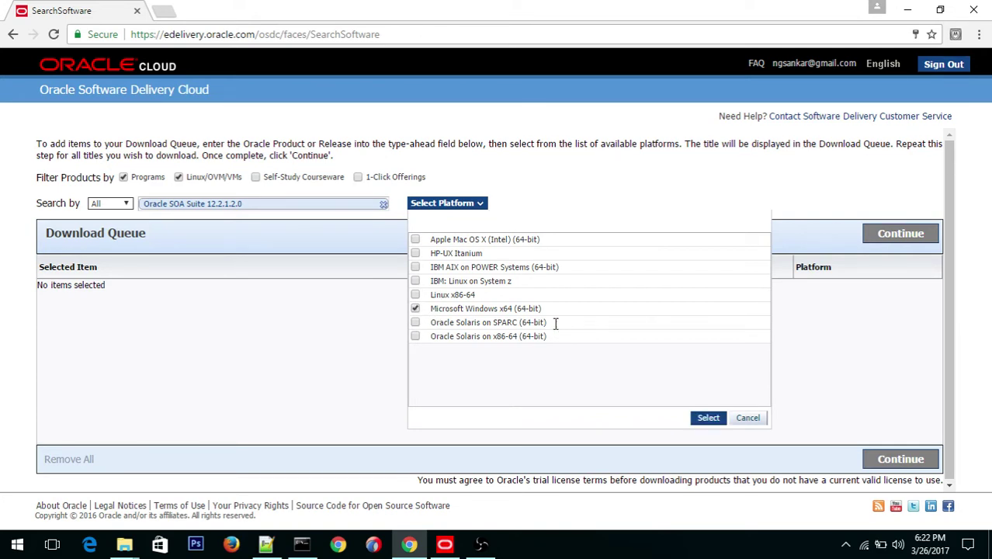
{"action": "left_click", "coordinate": [708, 418]}
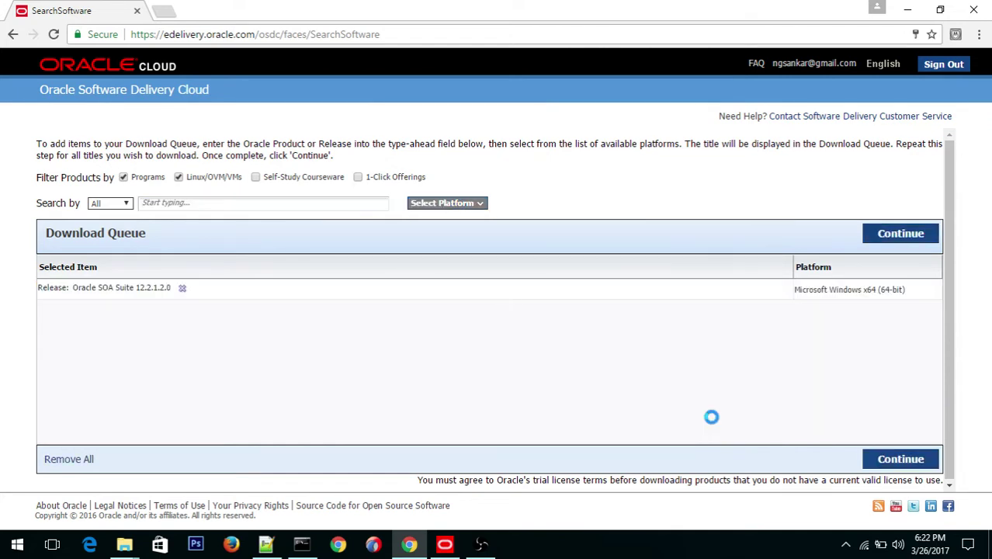
Step: Continue from the download queue and accept the license to list the three SOA zip files
{"action": "left_click", "coordinate": [886, 238]}
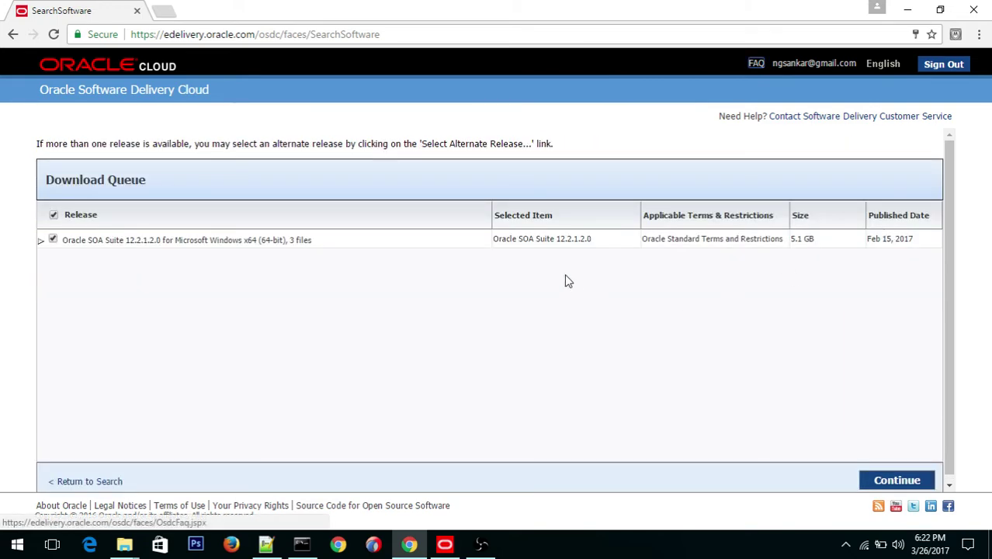
{"action": "left_click", "coordinate": [898, 484]}
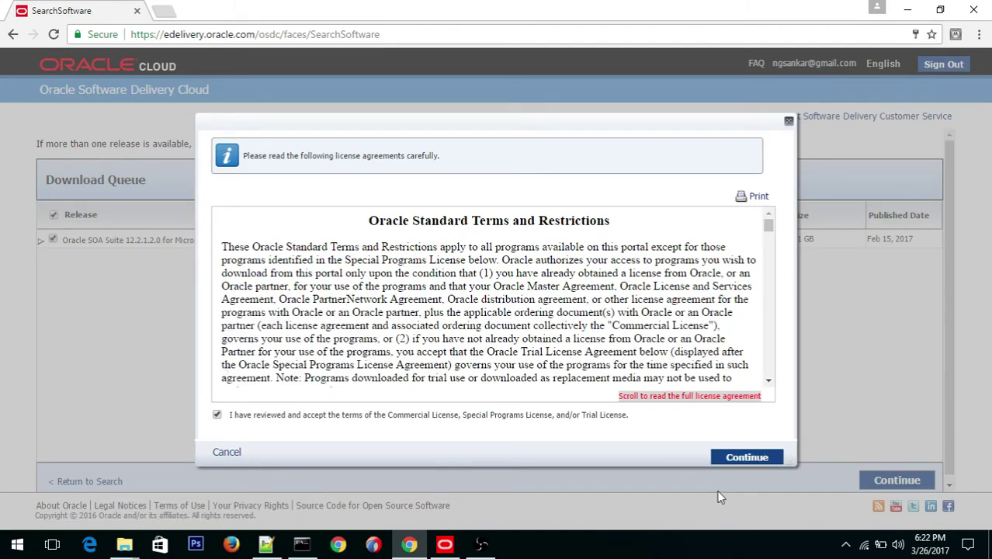
{"action": "left_click", "coordinate": [738, 457]}
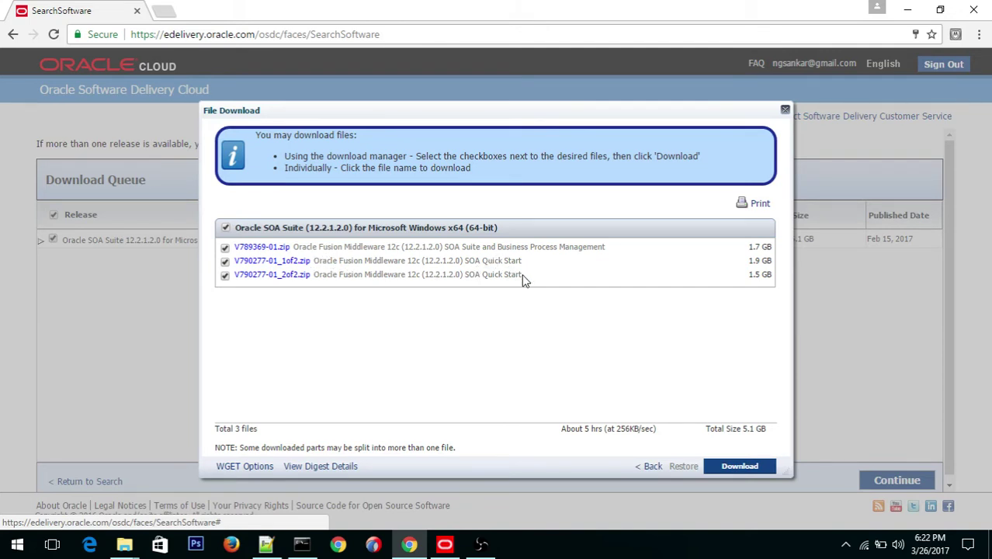
Step: Keep only the two V790277-01 Quick Start zips ticked, leaving V789369-01.zip unticked
{"action": "left_click_drag", "start_coordinate": [523, 280], "coordinate": [243, 264]}
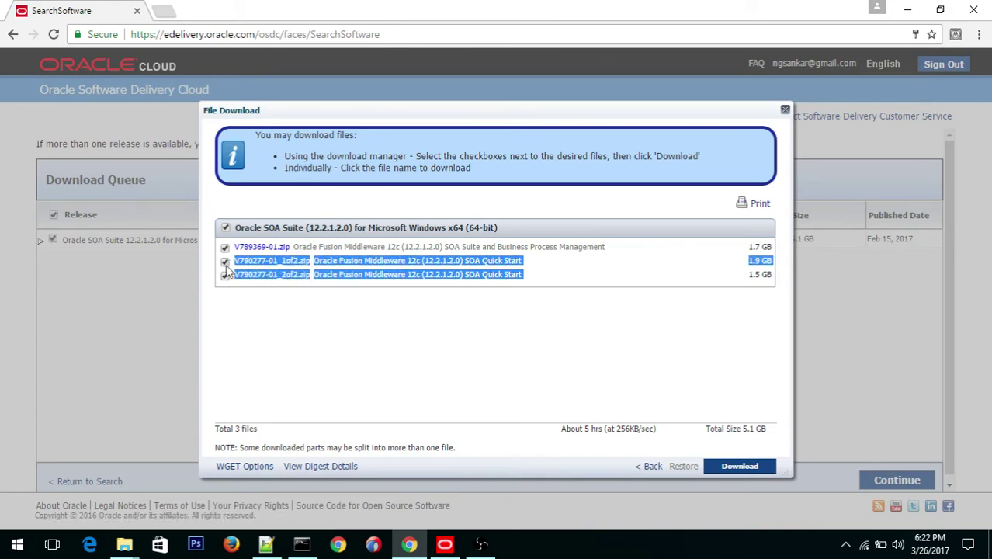
{"action": "left_click_drag", "start_coordinate": [613, 247], "coordinate": [242, 250]}
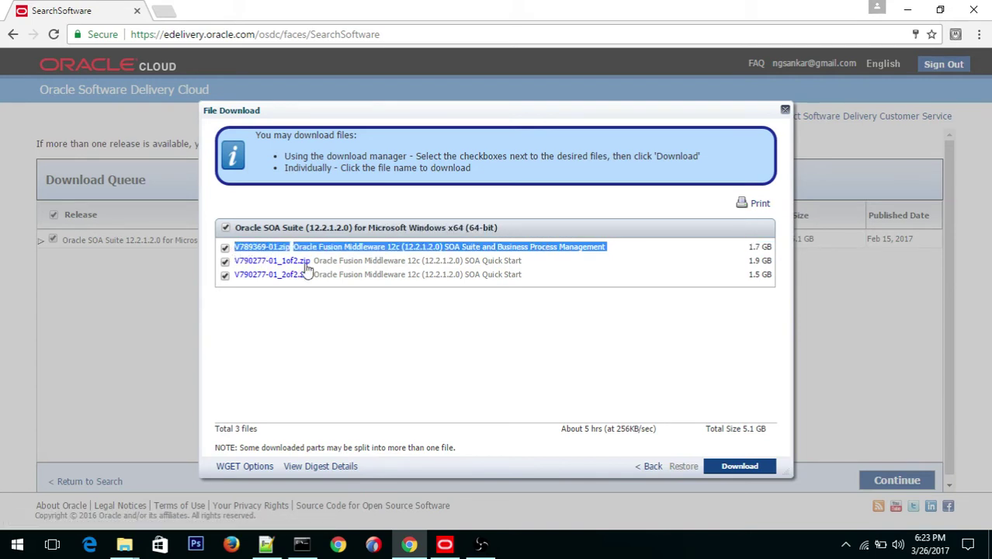
{"action": "left_click", "coordinate": [608, 270]}
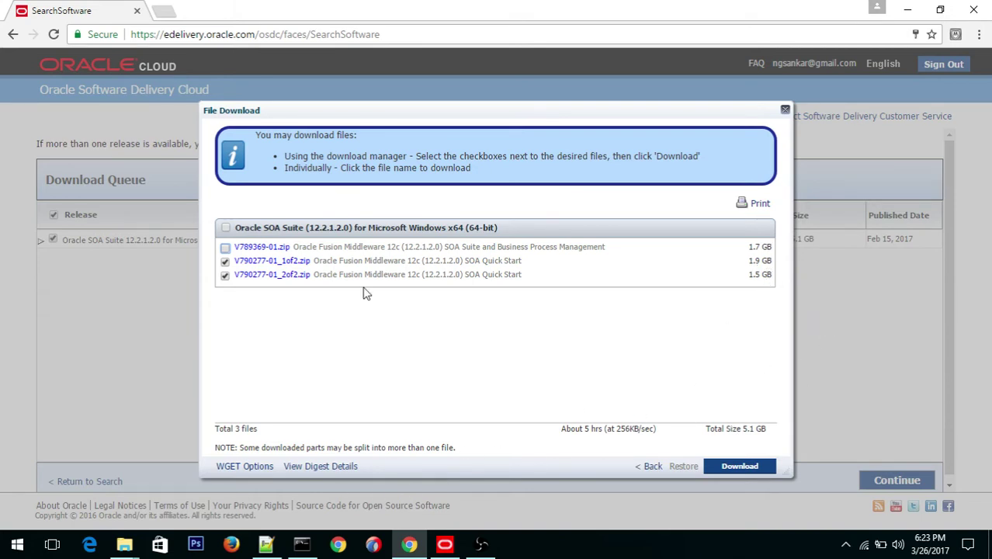
{"action": "left_click", "coordinate": [126, 546]}
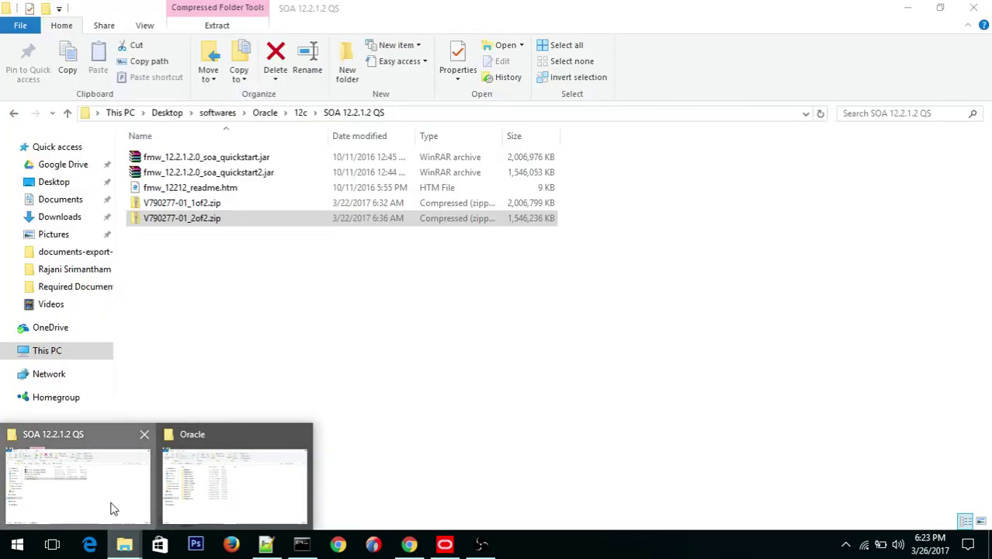
{"action": "left_click", "coordinate": [111, 508]}
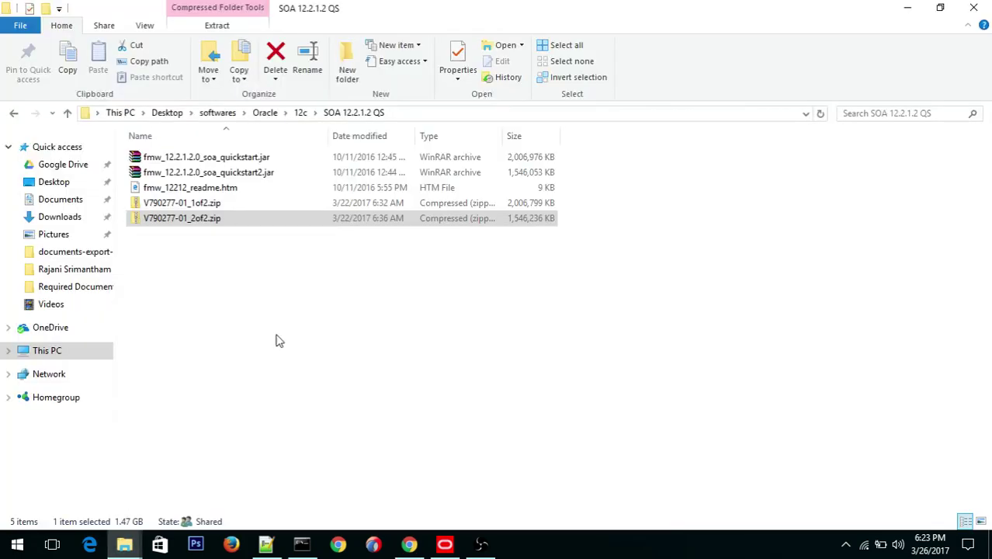
{"action": "left_click", "coordinate": [262, 300]}
{"action": "left_click", "coordinate": [268, 164]}
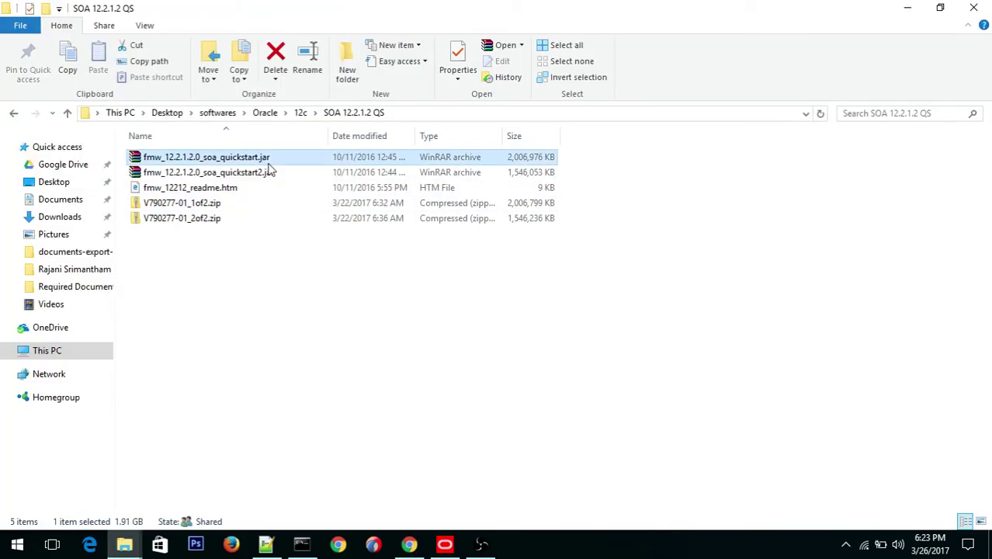
{"action": "left_click", "coordinate": [264, 176], "text": "ctrl"}
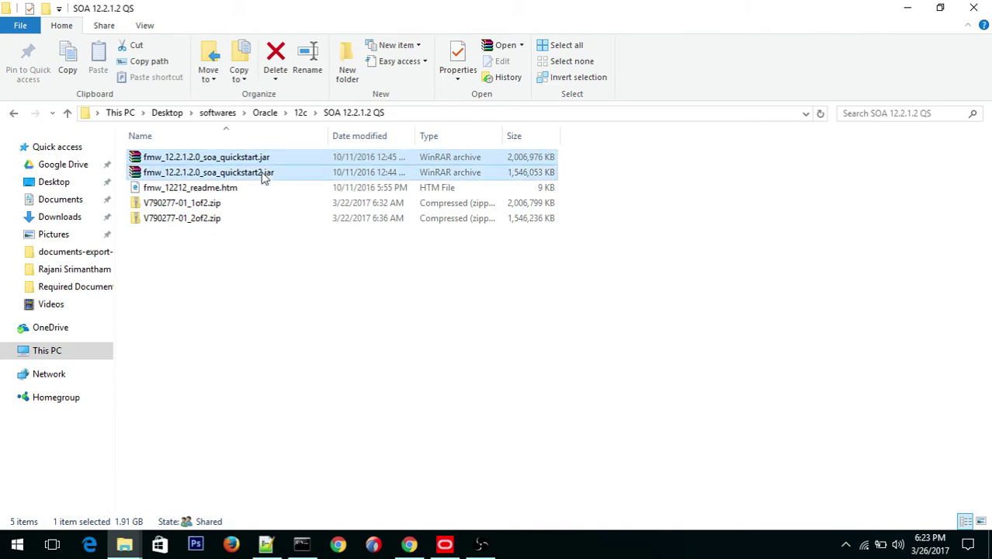
{"action": "key", "text": "alt+Tab"}
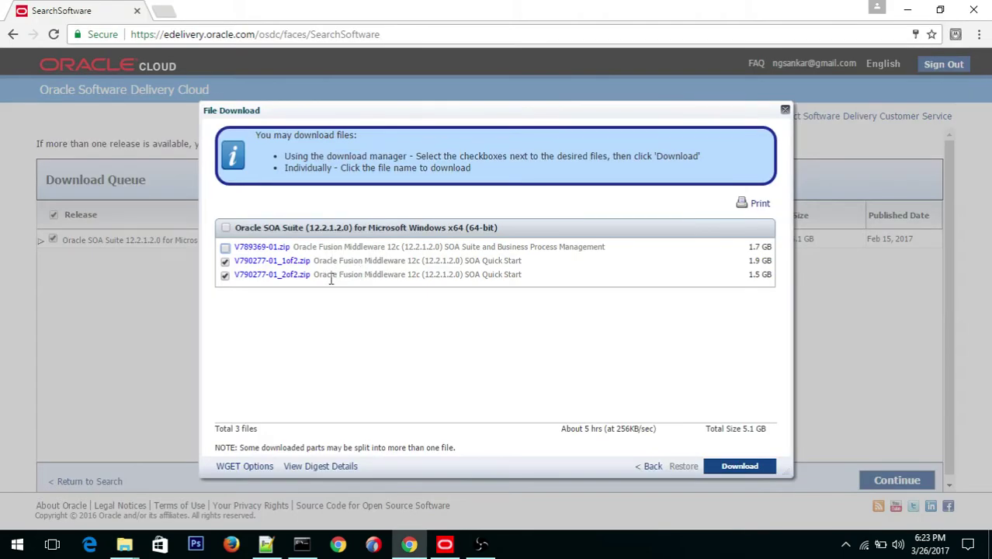
{"action": "key", "text": "alt+Tab"}
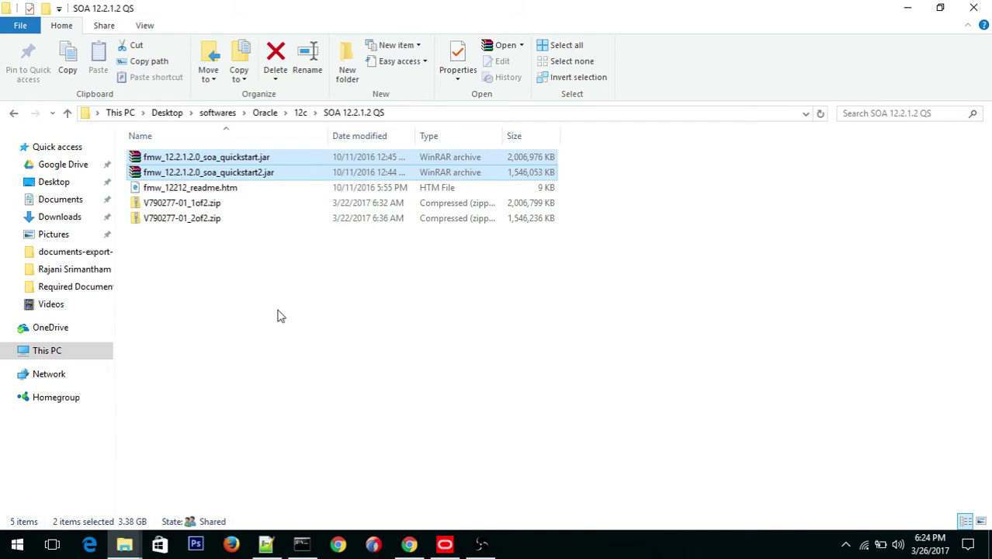
{"action": "key", "text": "alt+Tab"}
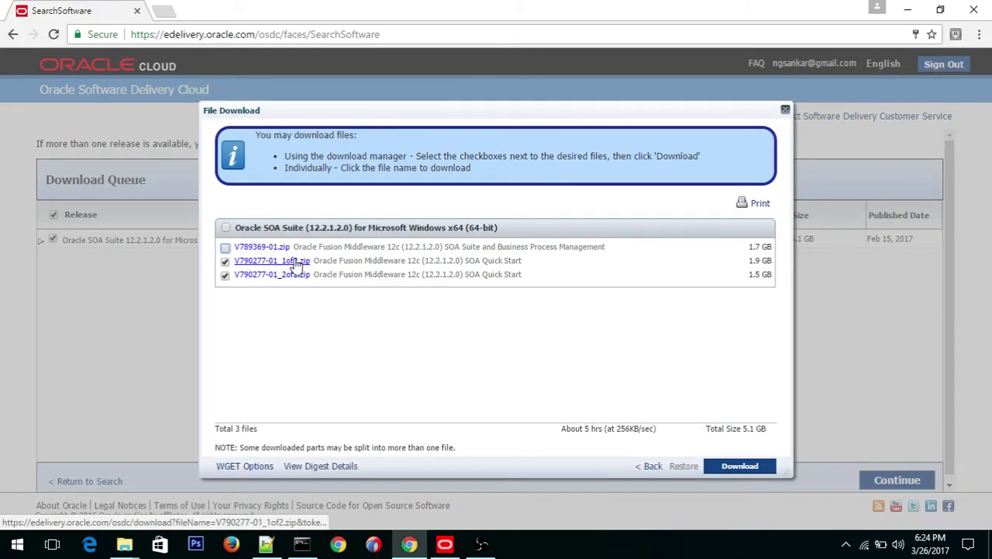
{"action": "key", "text": "alt+Tab"}
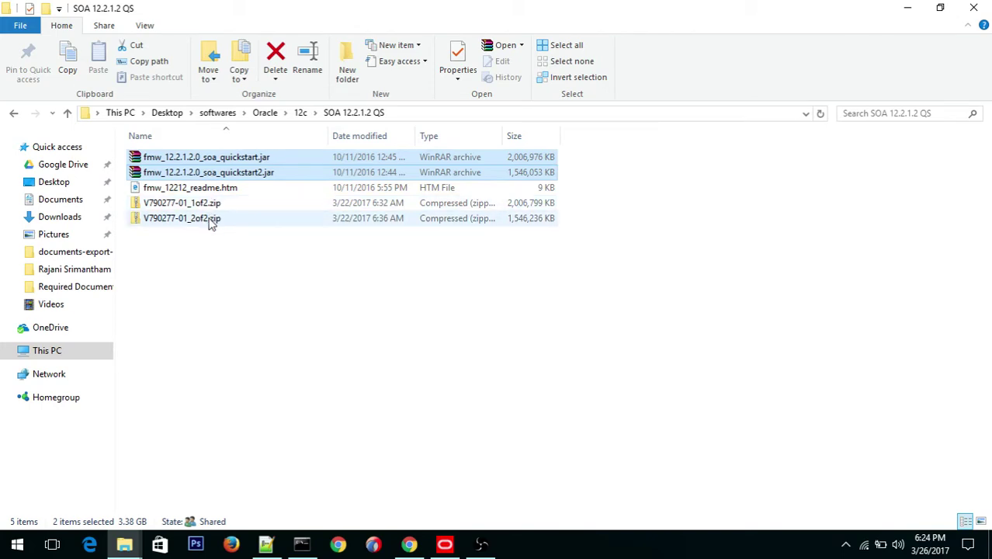
{"action": "left_click", "coordinate": [189, 206]}
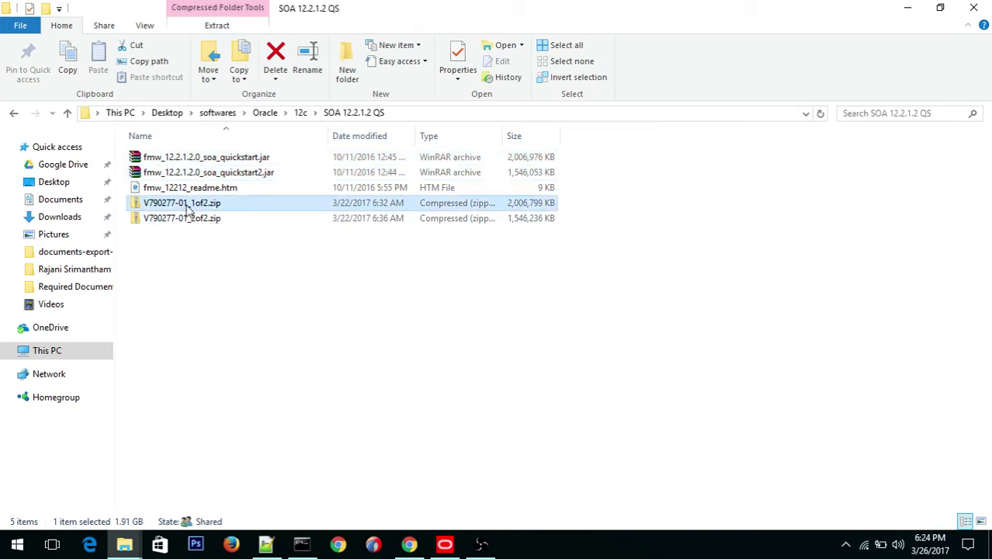
{"action": "left_click", "coordinate": [191, 220], "text": "shift"}
{"action": "key", "text": "alt+Tab"}
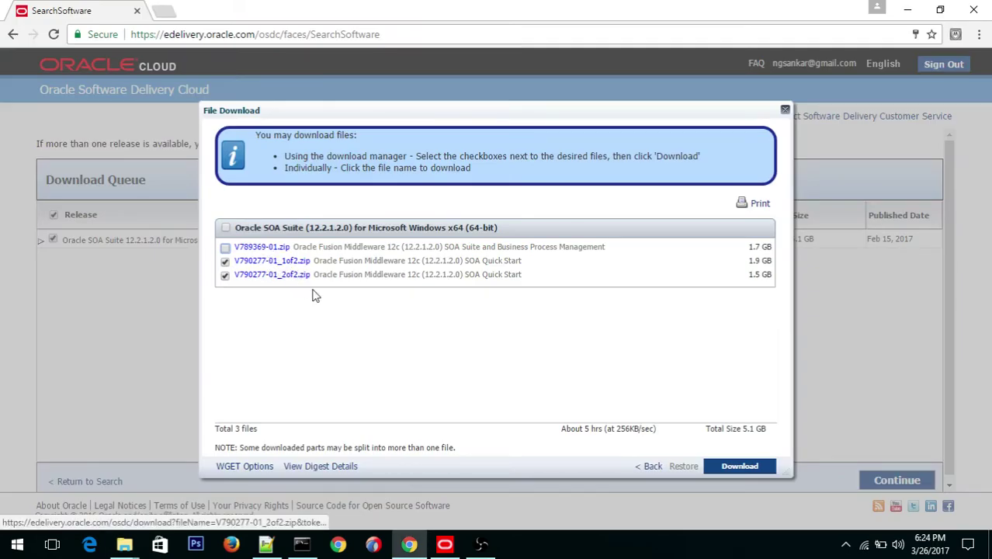
{"action": "key", "text": "alt+Tab"}
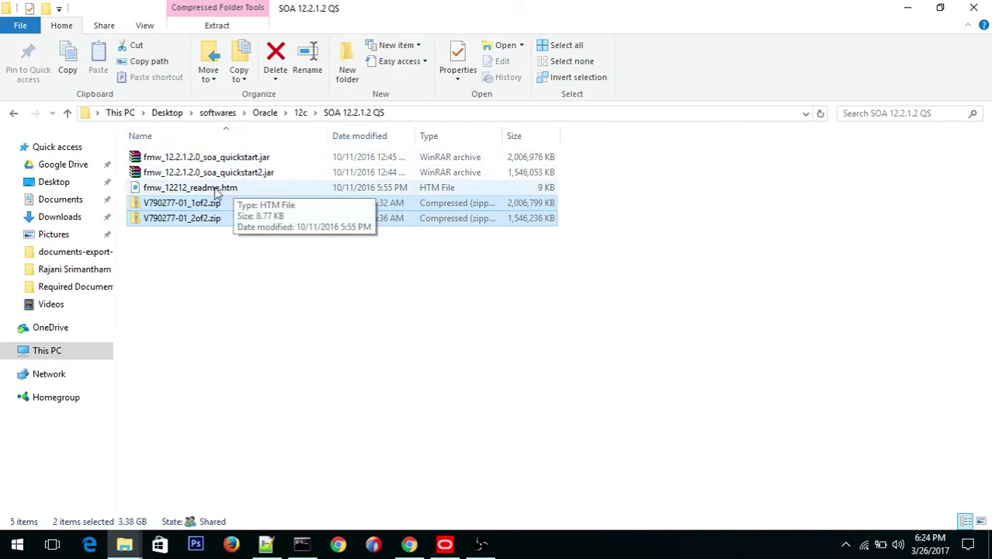
{"action": "left_click", "coordinate": [186, 210]}
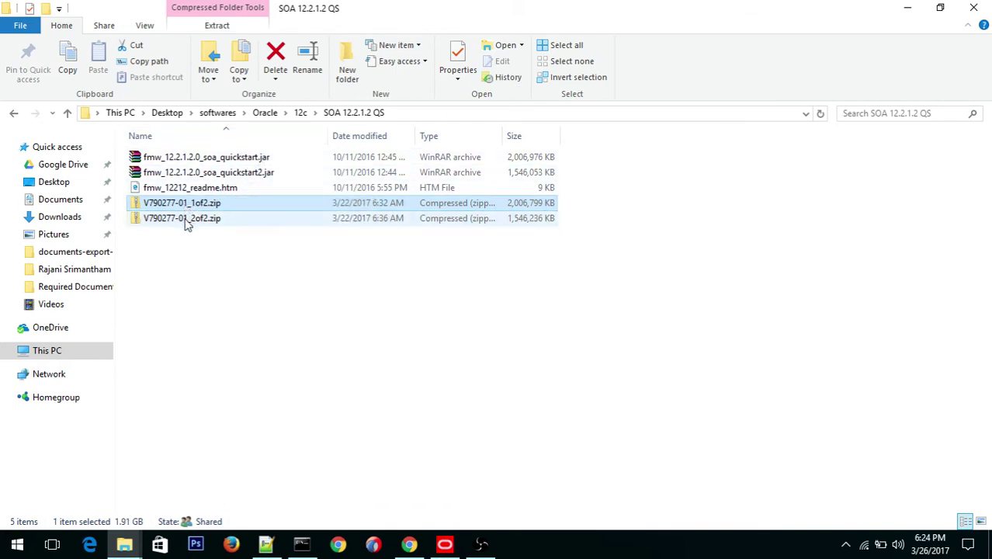
{"action": "left_click", "coordinate": [186, 222]}
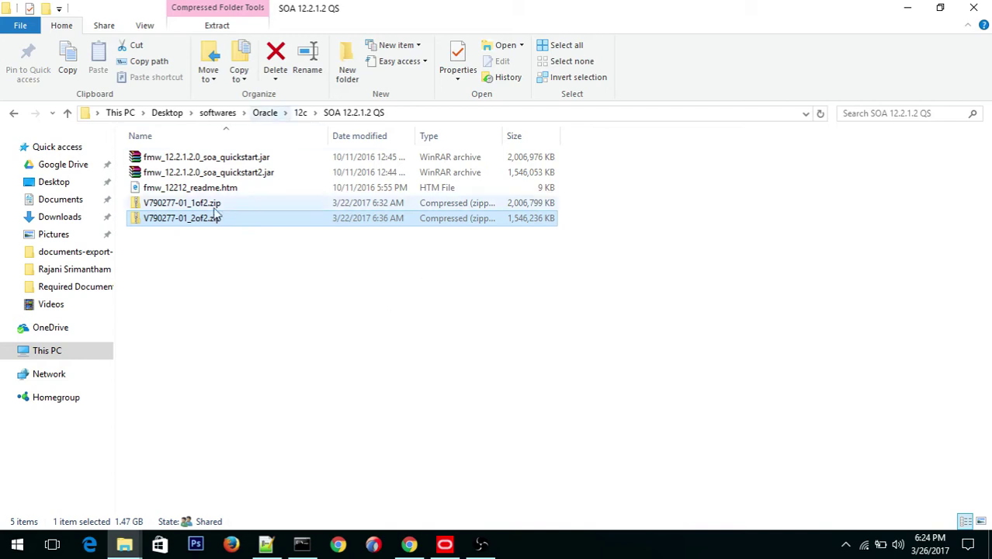
{"action": "left_click", "coordinate": [229, 294]}
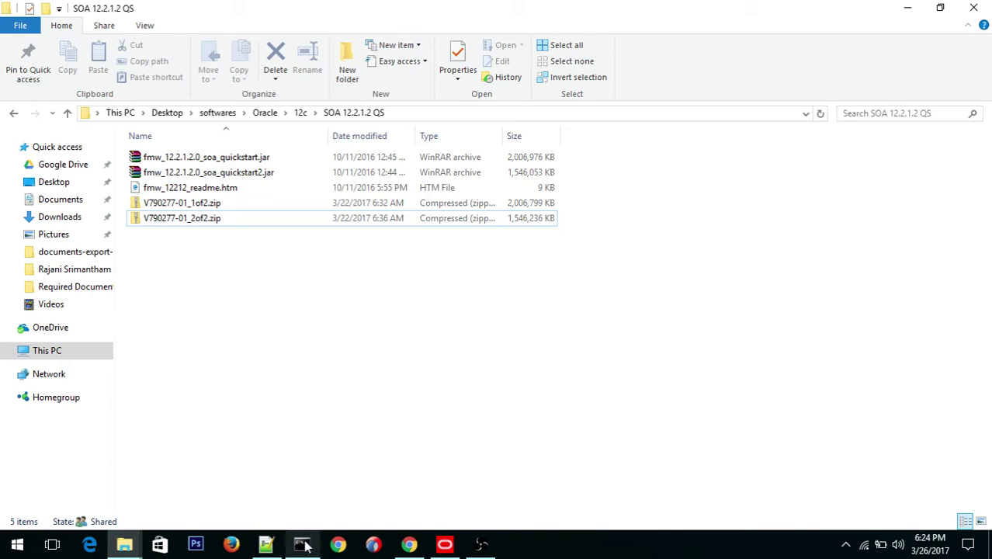
Step: Launch Command Prompt from a 'CMD' Start search and close it, three times over
{"action": "left_click", "coordinate": [12, 544]}
{"action": "type", "text": "CMD"}
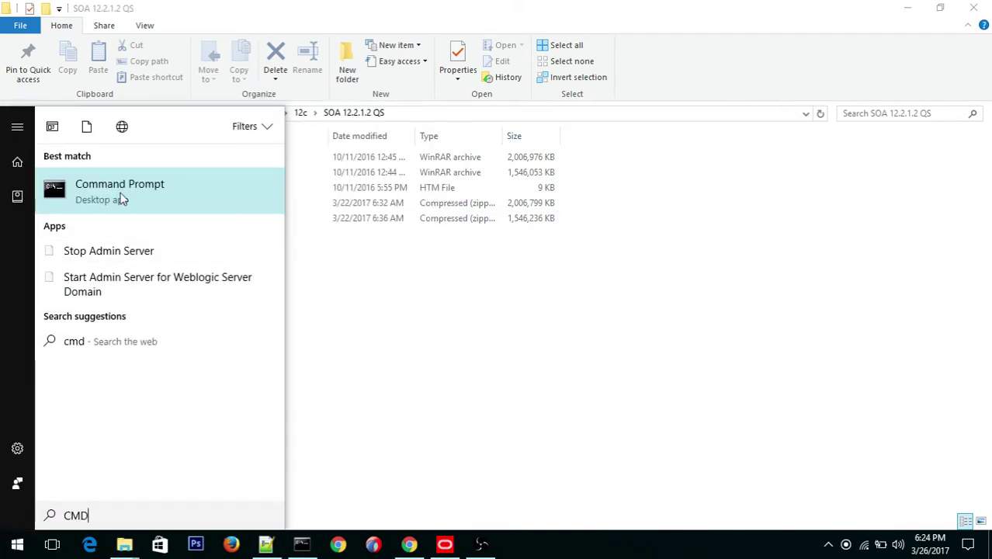
{"action": "left_click", "coordinate": [121, 196]}
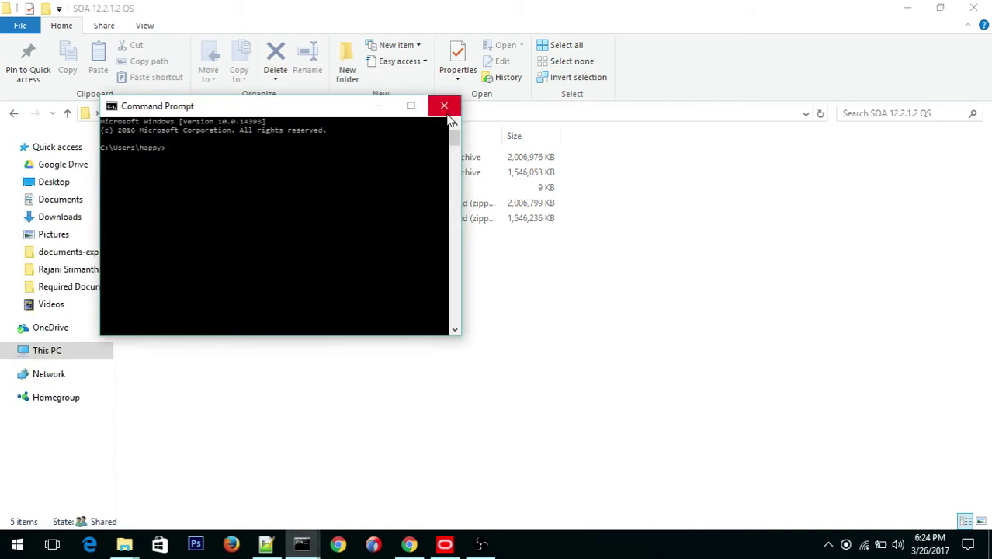
{"action": "left_click", "coordinate": [444, 107]}
{"action": "left_click", "coordinate": [3, 547]}
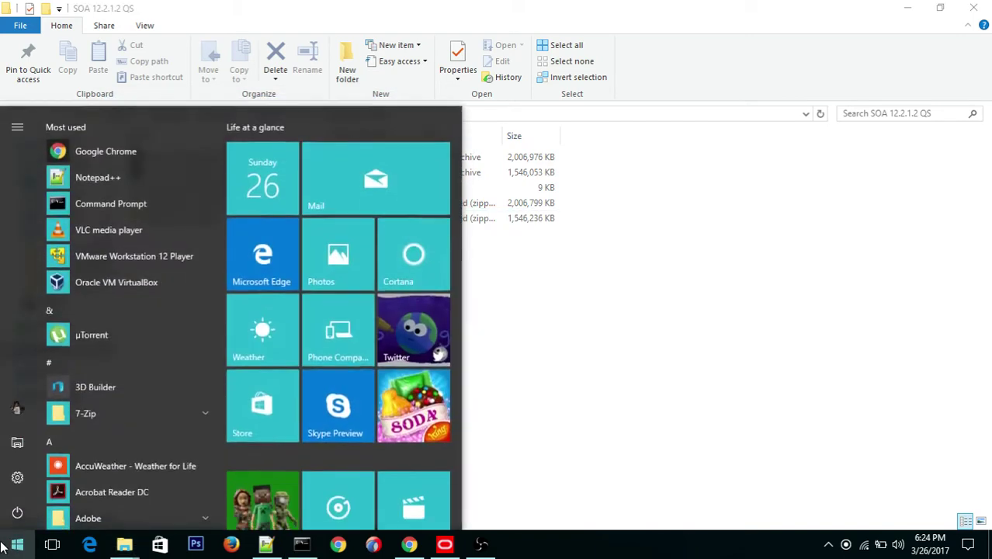
{"action": "type", "text": "CMD"}
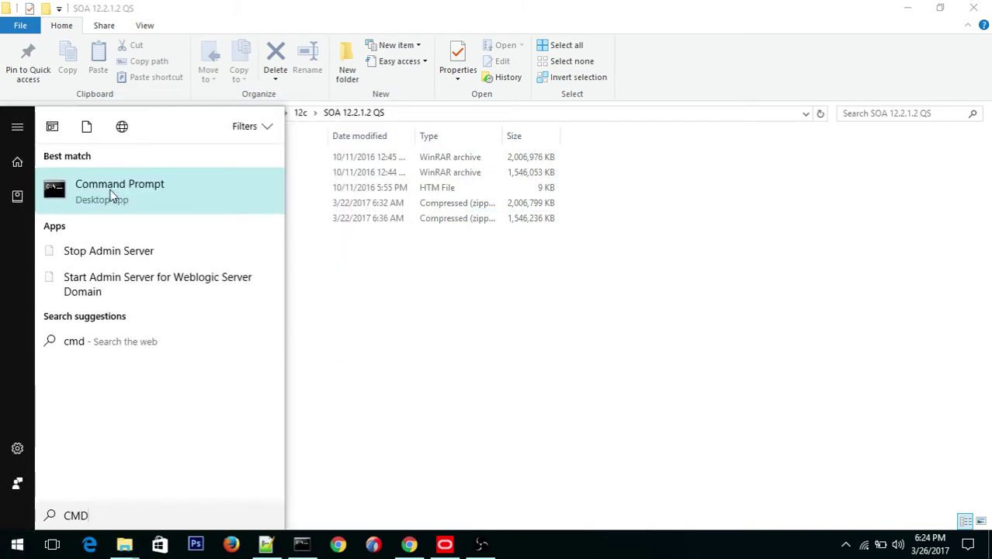
{"action": "left_click", "coordinate": [111, 195]}
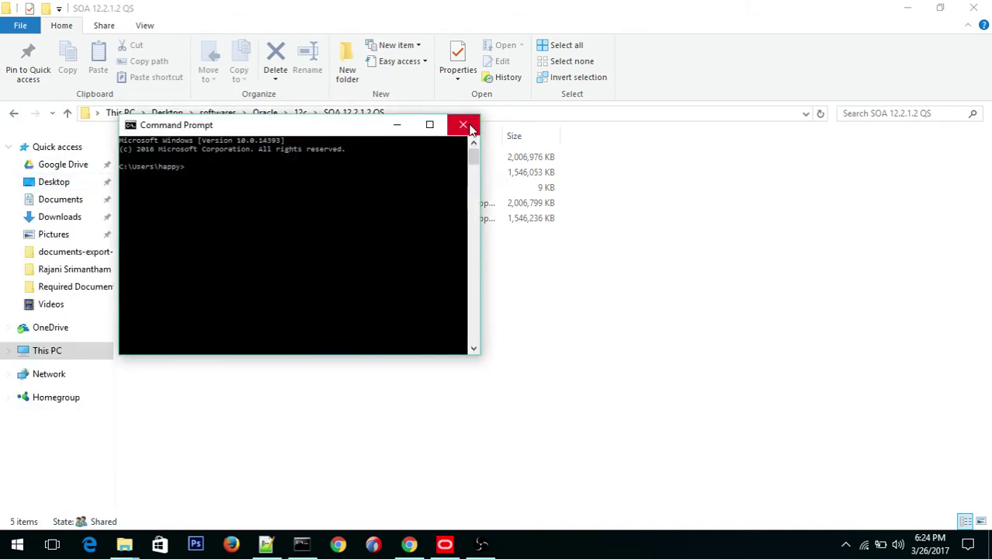
{"action": "left_click", "coordinate": [468, 127]}
{"action": "key", "text": "super"}
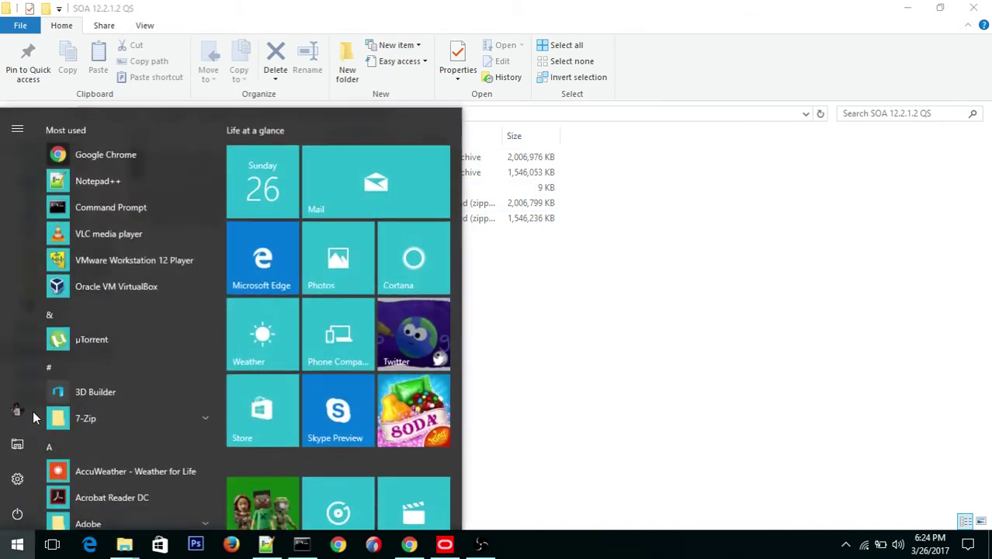
{"action": "right_click", "coordinate": [118, 200]}
{"action": "left_click", "coordinate": [80, 205]}
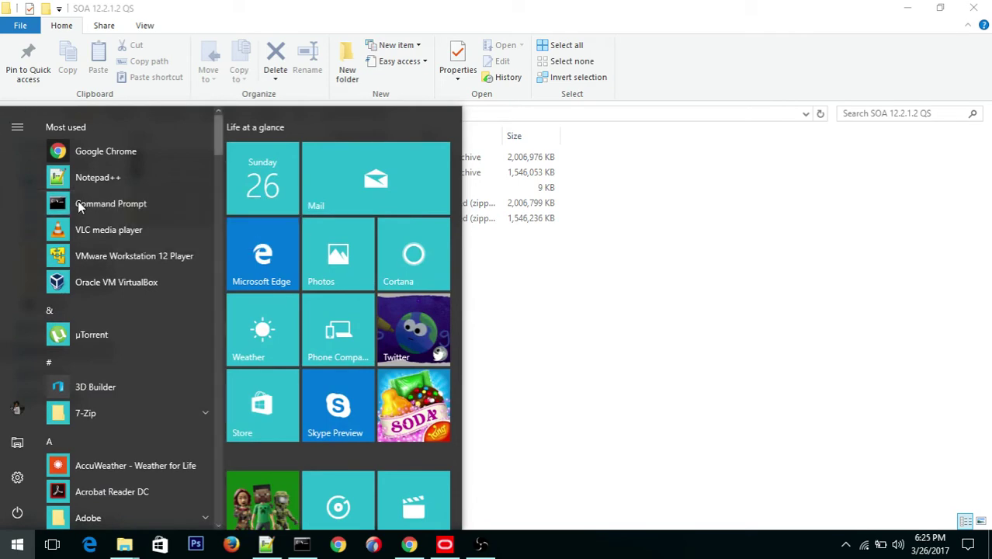
{"action": "left_click", "coordinate": [78, 203]}
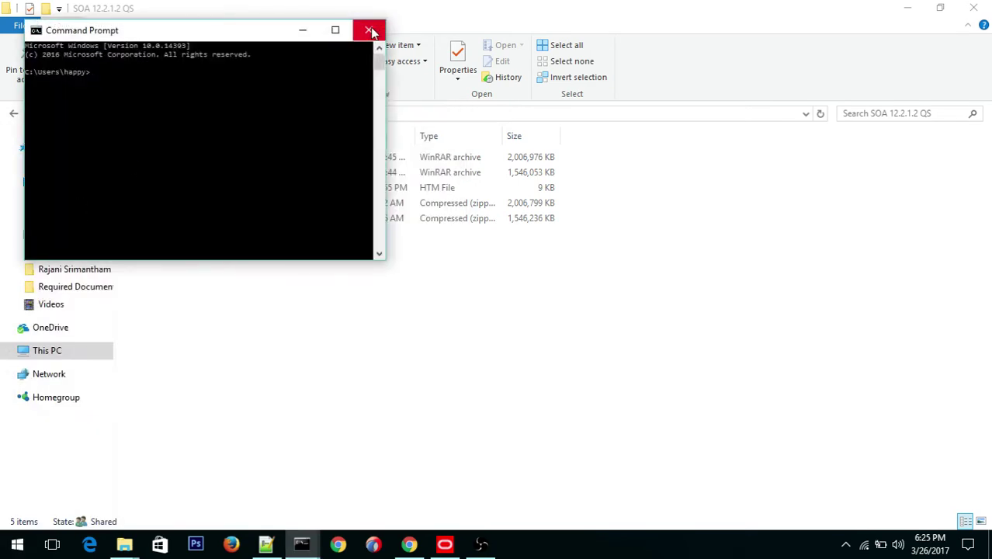
{"action": "left_click", "coordinate": [379, 28]}
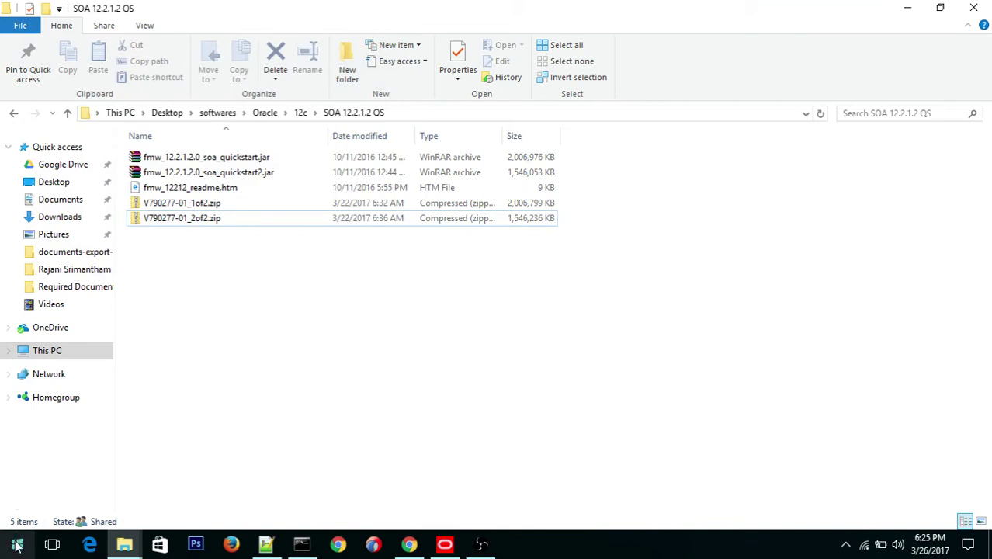
Step: Relaunch and close Command Prompt again, hiding the console running the quickstart installer
{"action": "left_click", "coordinate": [17, 546]}
{"action": "type", "text": "CMD"}
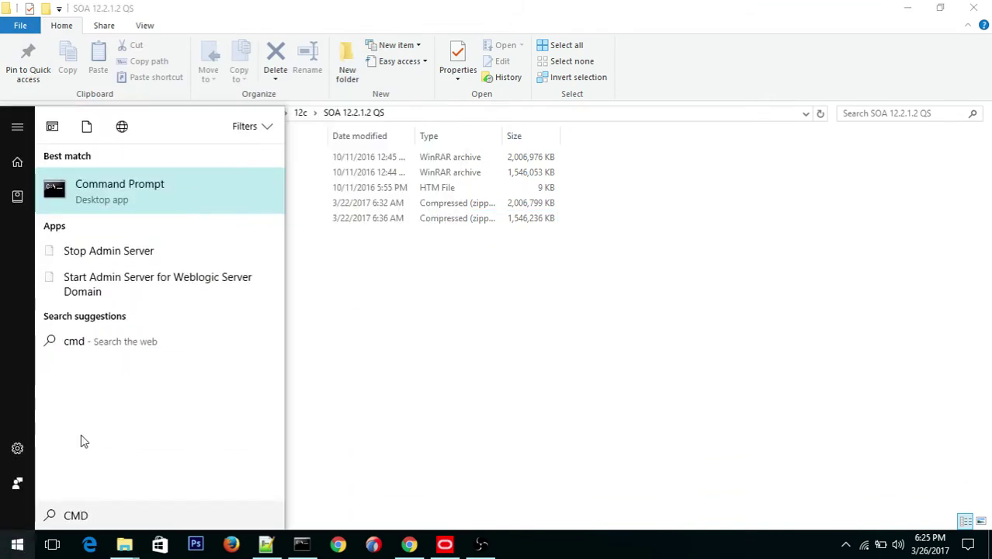
{"action": "left_click", "coordinate": [117, 196]}
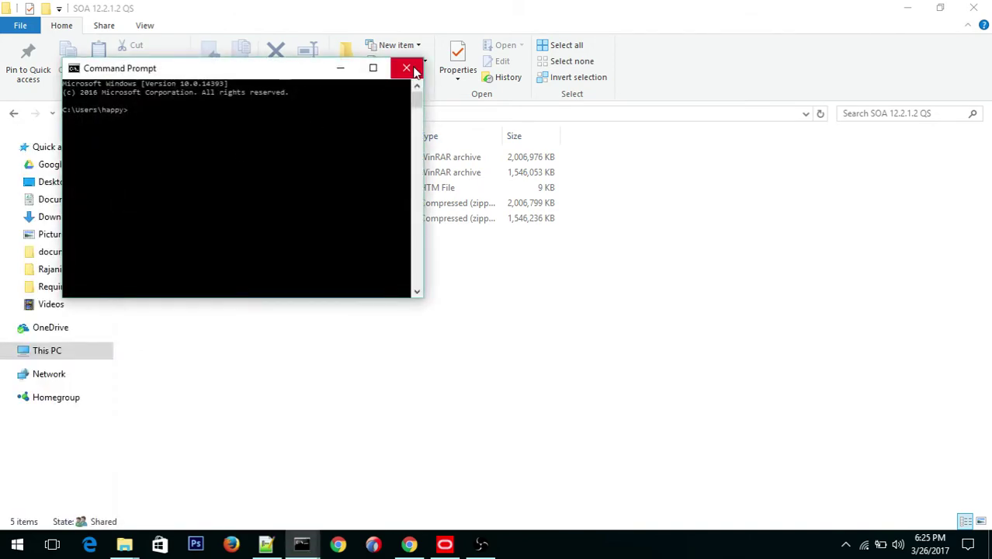
{"action": "left_click", "coordinate": [406, 67]}
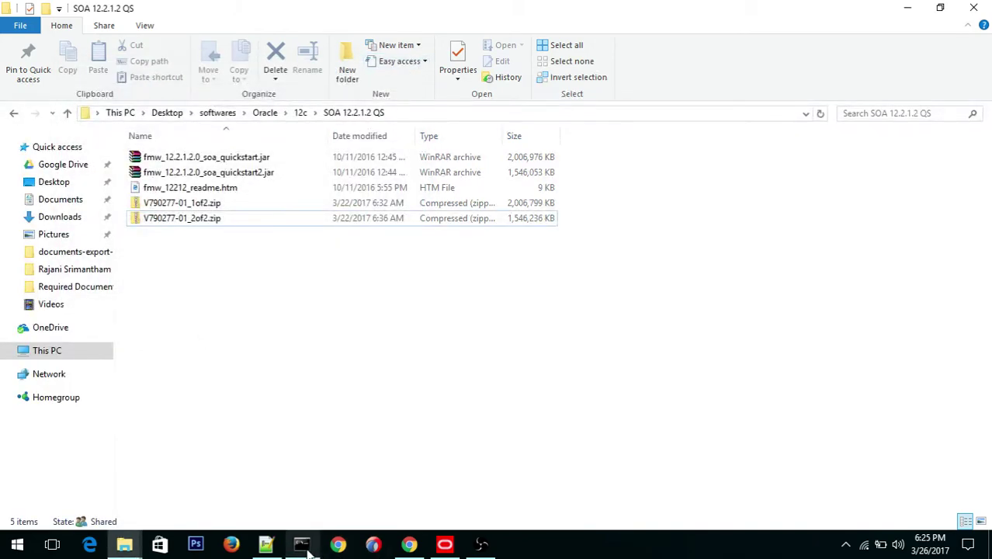
{"action": "left_click", "coordinate": [302, 544]}
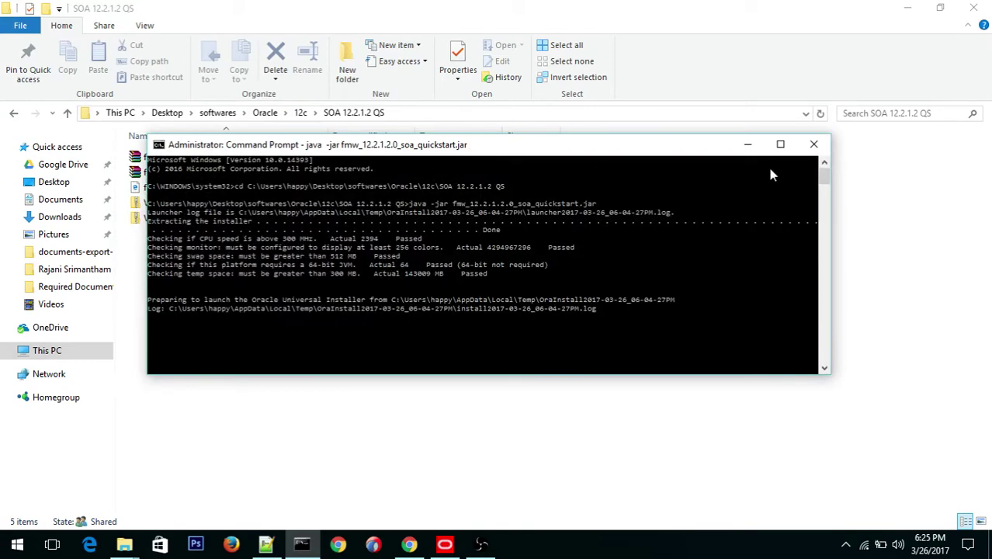
{"action": "left_click", "coordinate": [747, 145]}
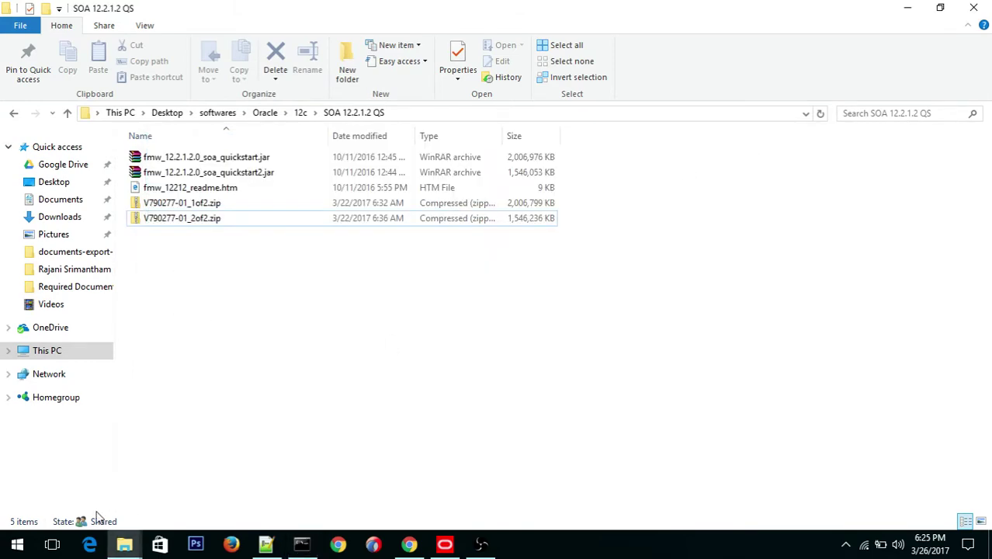
{"action": "left_click", "coordinate": [19, 545]}
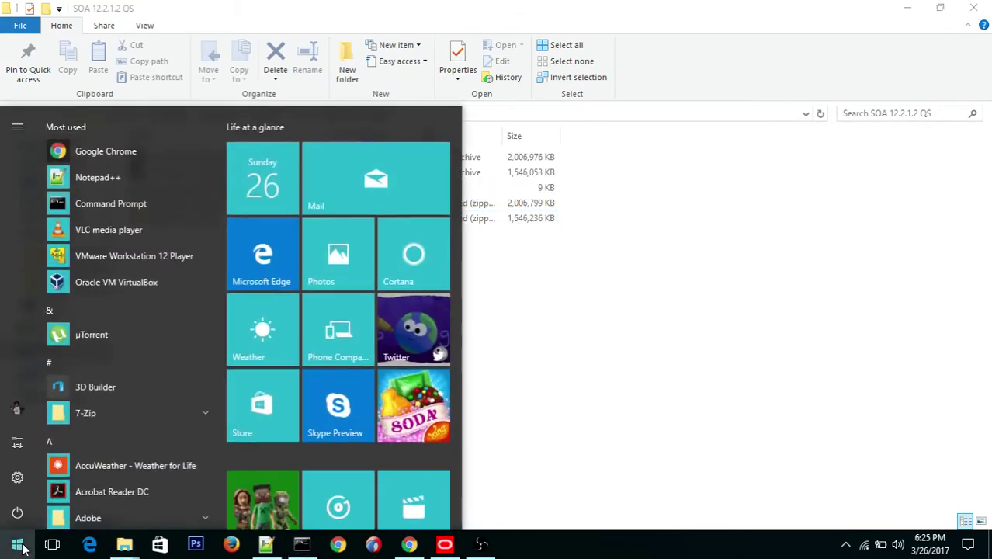
{"action": "type", "text": "cm"}
{"action": "key", "text": "BackSpace"}
{"action": "key", "text": "BackSpace"}
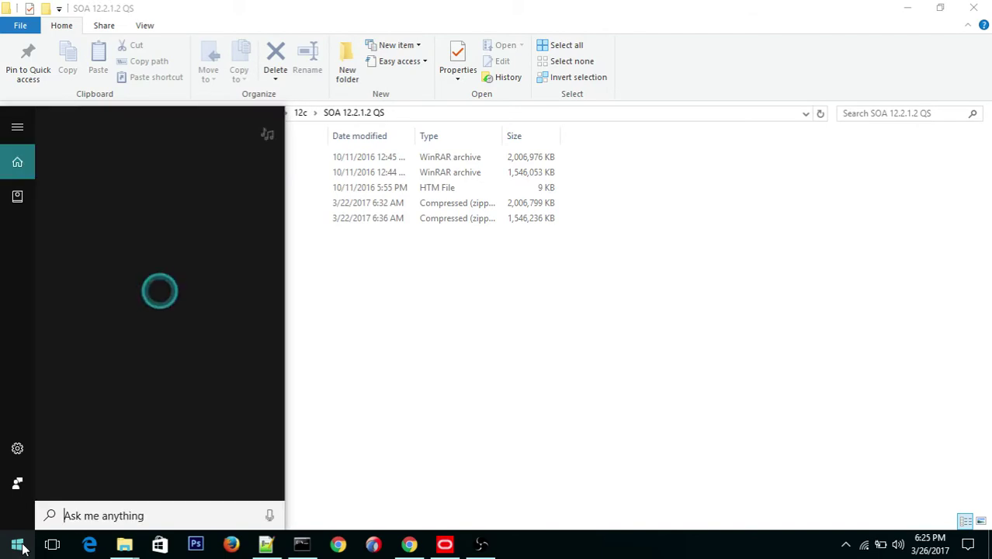
{"action": "type", "text": "cmd"}
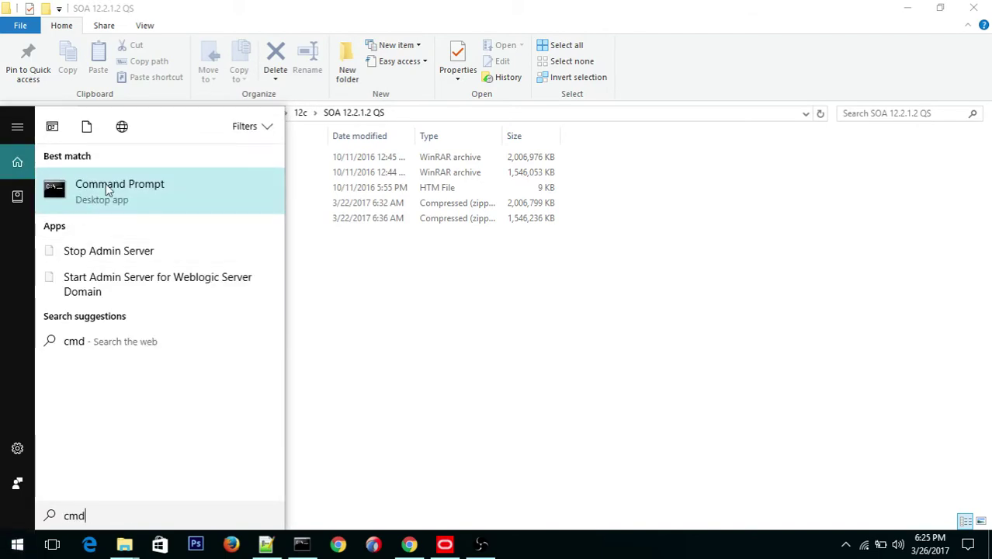
{"action": "left_click", "coordinate": [111, 192]}
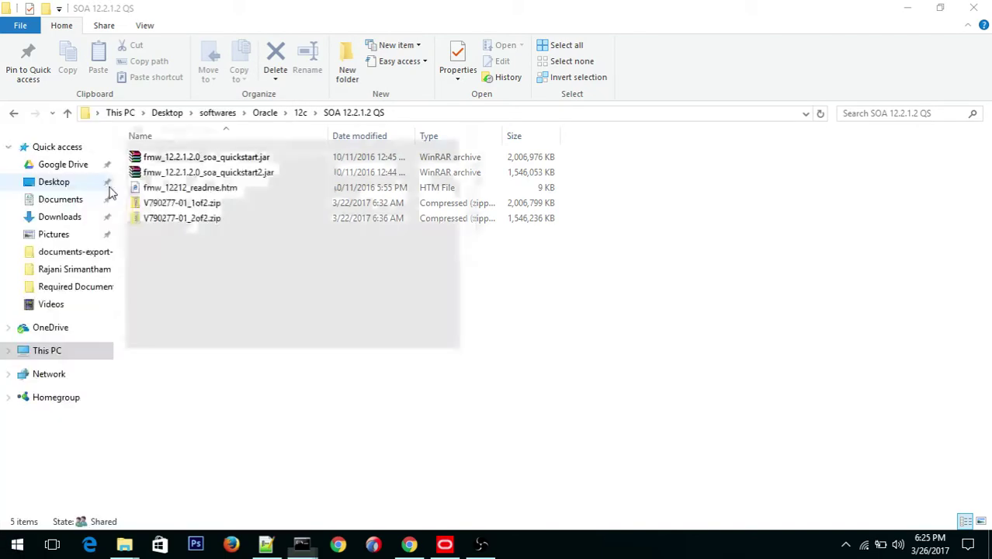
{"action": "left_click", "coordinate": [464, 127]}
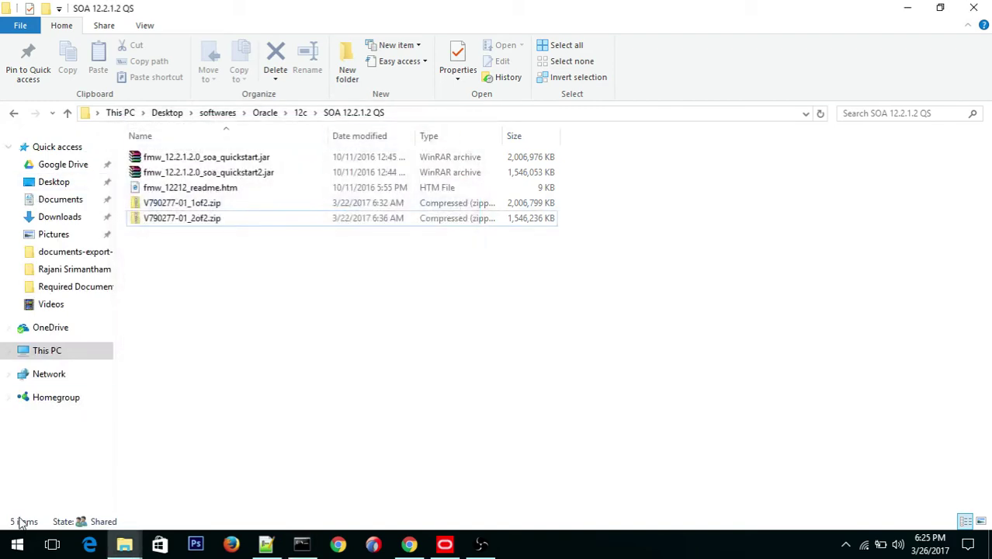
Step: Close the old console and run Command Prompt as administrator from a 'cmd' search
{"action": "key", "text": "alt"}
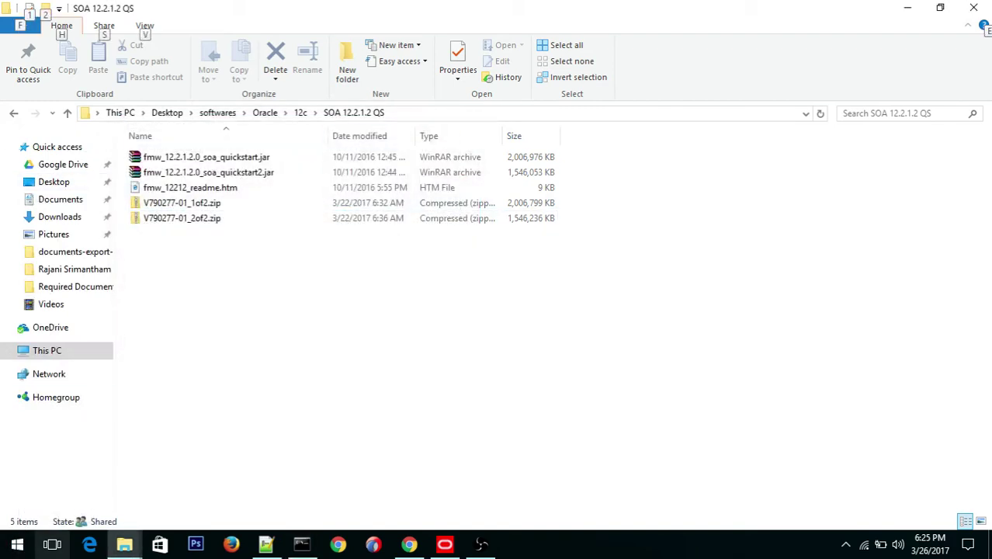
{"action": "left_click", "coordinate": [19, 547]}
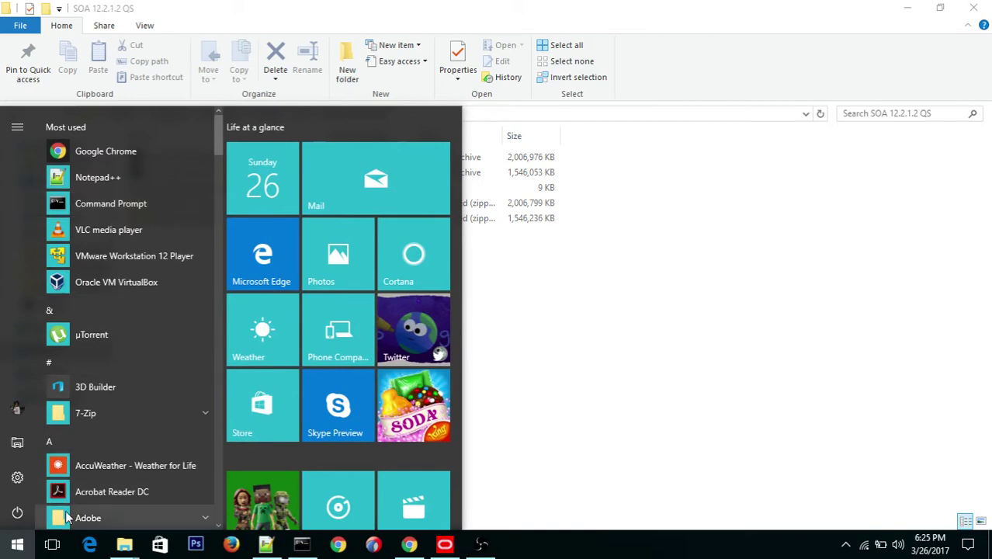
{"action": "key", "text": "Escape"}
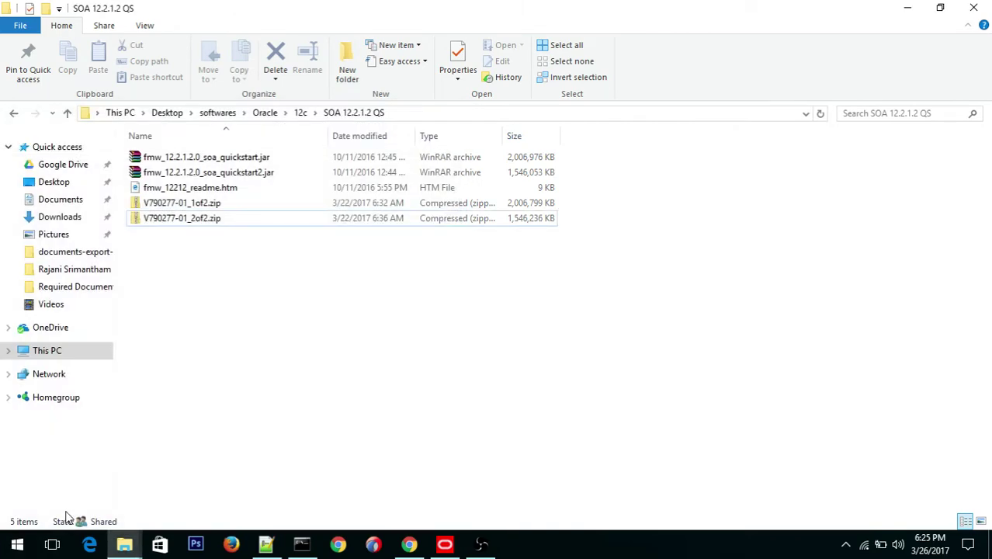
{"action": "key", "text": "super"}
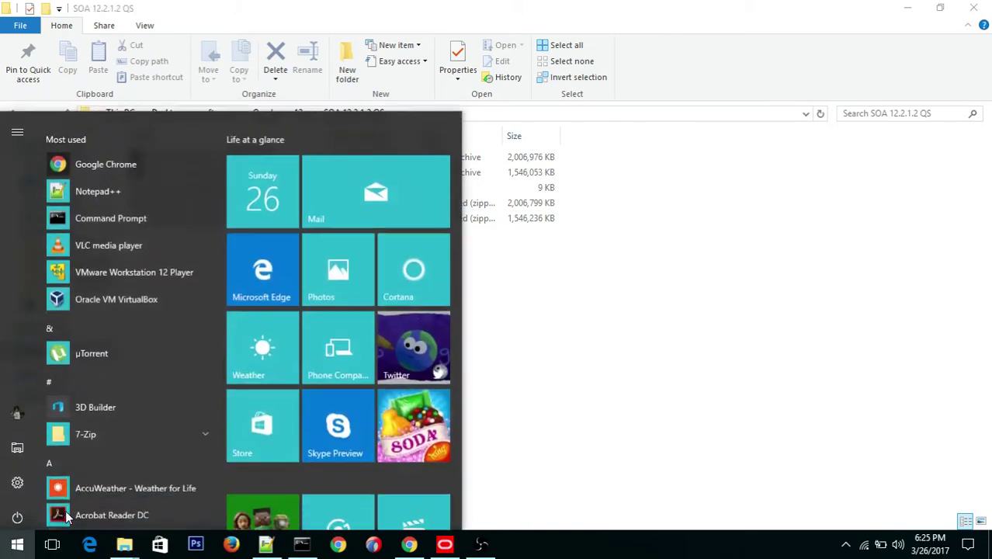
{"action": "type", "text": "cmd"}
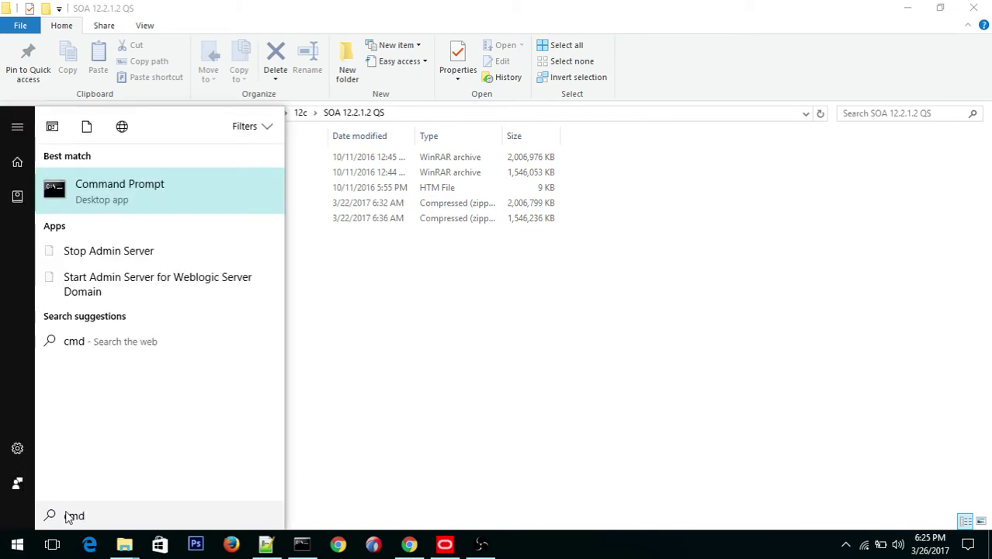
{"action": "right_click", "coordinate": [222, 194]}
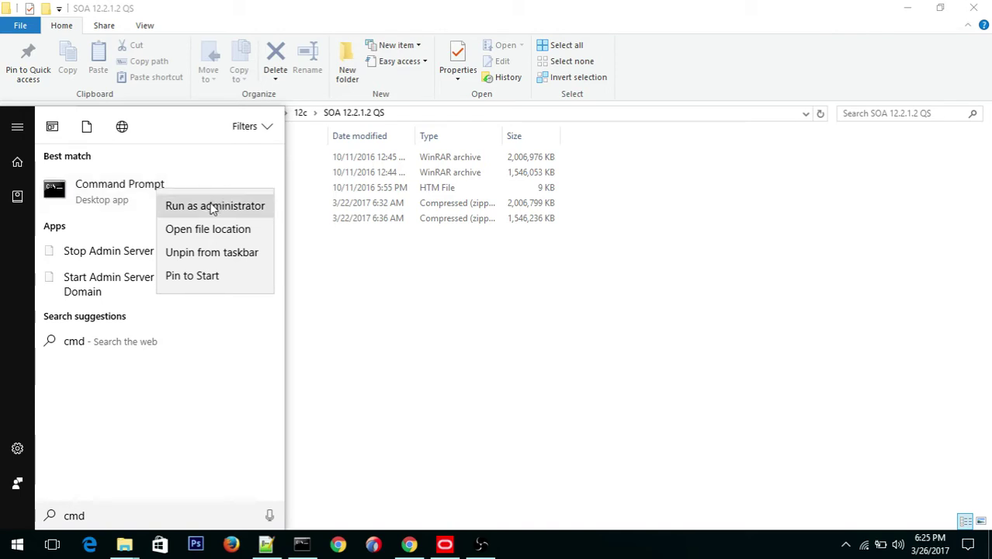
{"action": "left_click", "coordinate": [213, 207]}
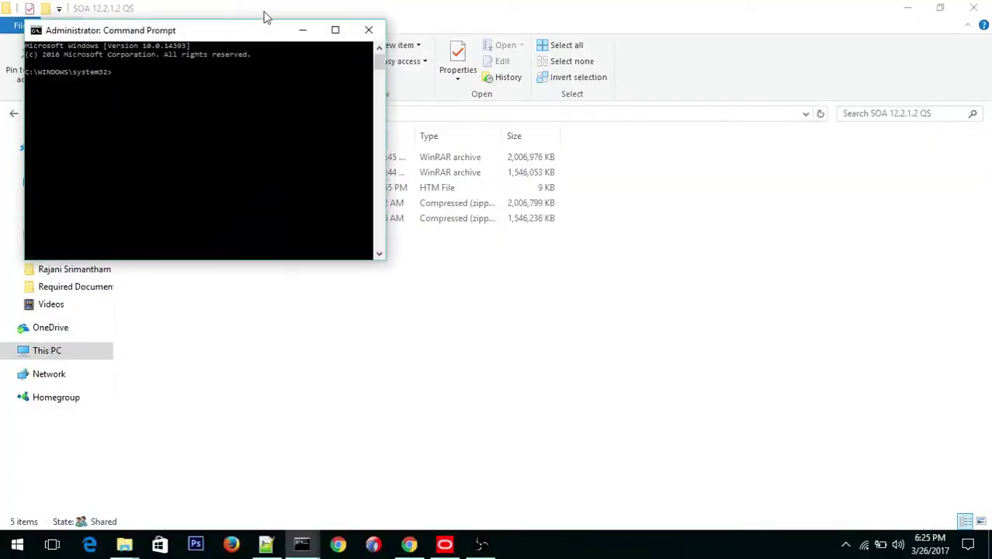
Step: Change directory to the SOA 12.2.1.2 QS folder using the path copied from Explorer
{"action": "left_click_drag", "start_coordinate": [221, 35], "coordinate": [400, 169]}
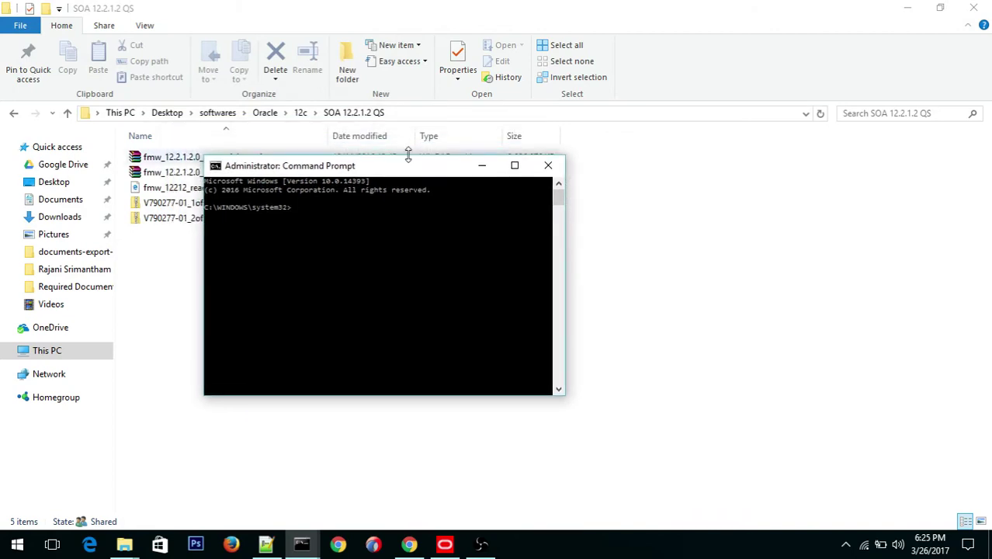
{"action": "left_click", "coordinate": [409, 115]}
{"action": "key", "text": "cmd+c"}
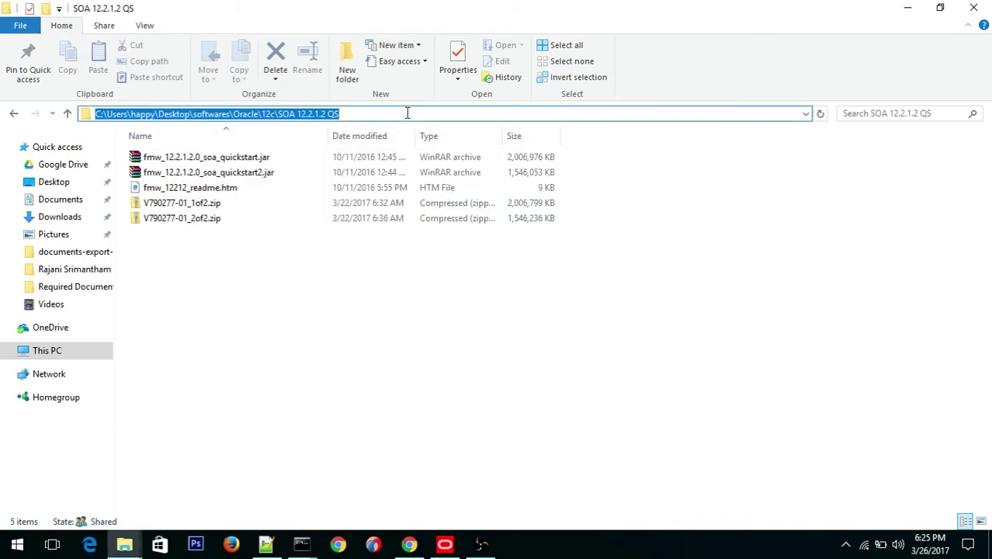
{"action": "key", "text": "alt+Tab"}
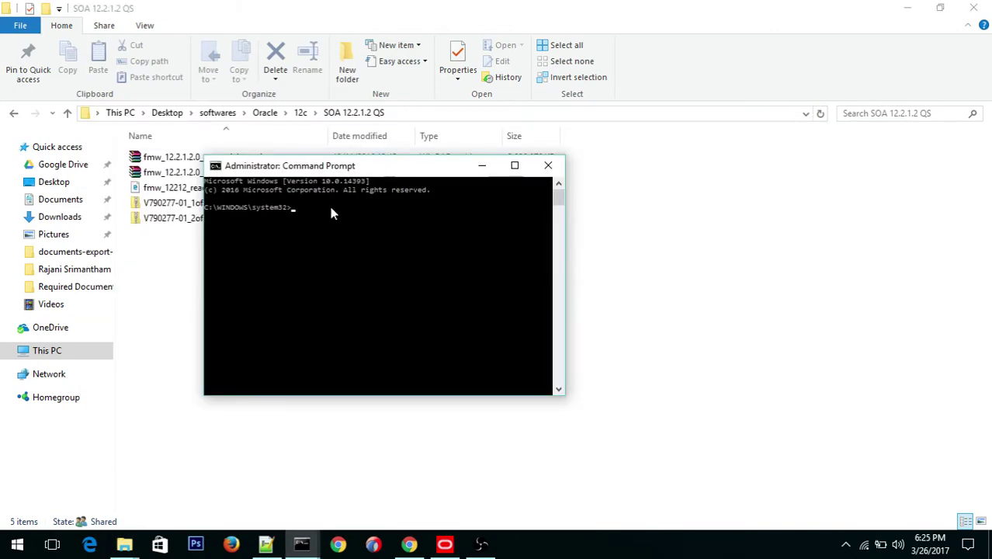
{"action": "type", "text": "cd"}
{"action": "right_click", "coordinate": [322, 221]}
{"action": "left_click", "coordinate": [358, 261]}
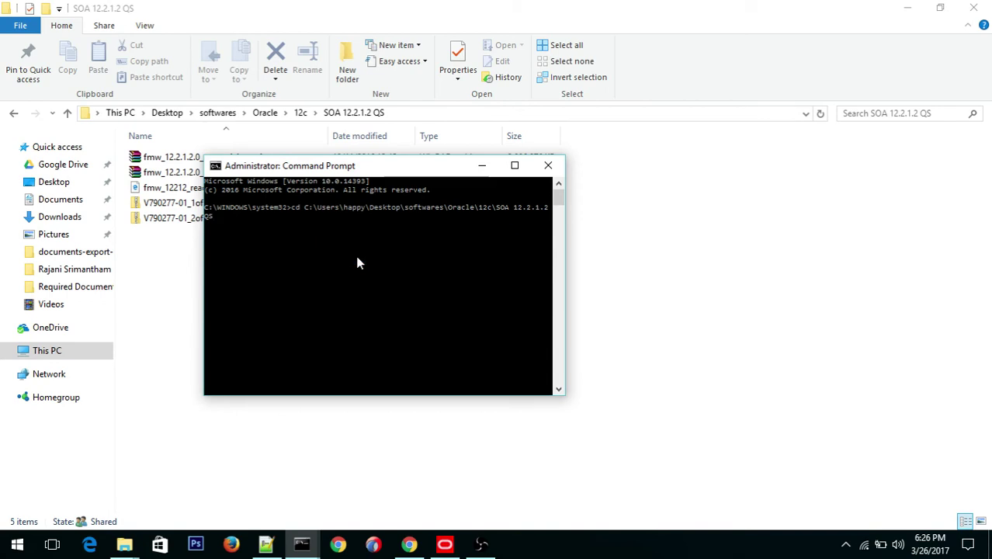
{"action": "key", "text": "Return"}
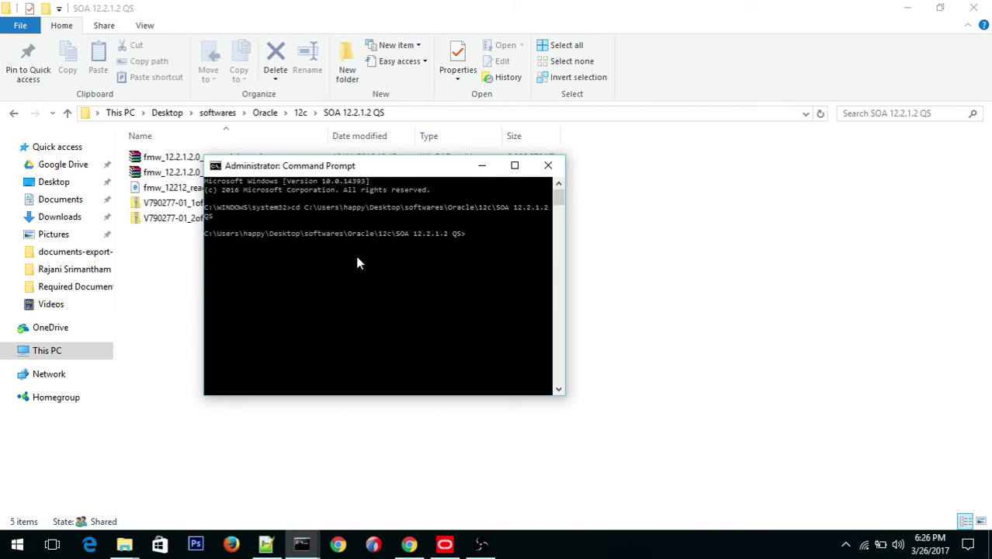
Step: List the folder's five files with dir and maximize the console to read them
{"action": "type", "text": "dir"}
{"action": "key", "text": "Return"}
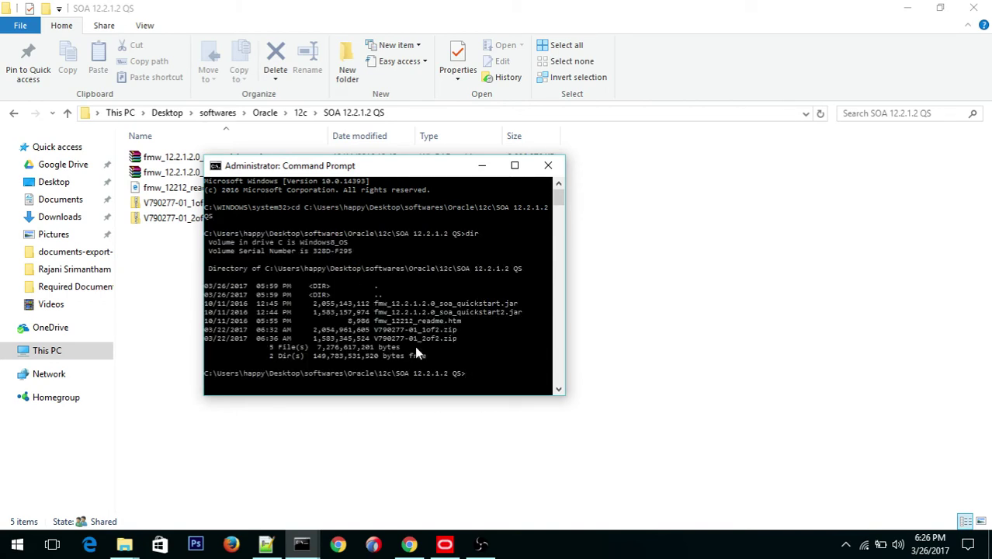
{"action": "left_click_drag", "start_coordinate": [378, 173], "coordinate": [501, 170]}
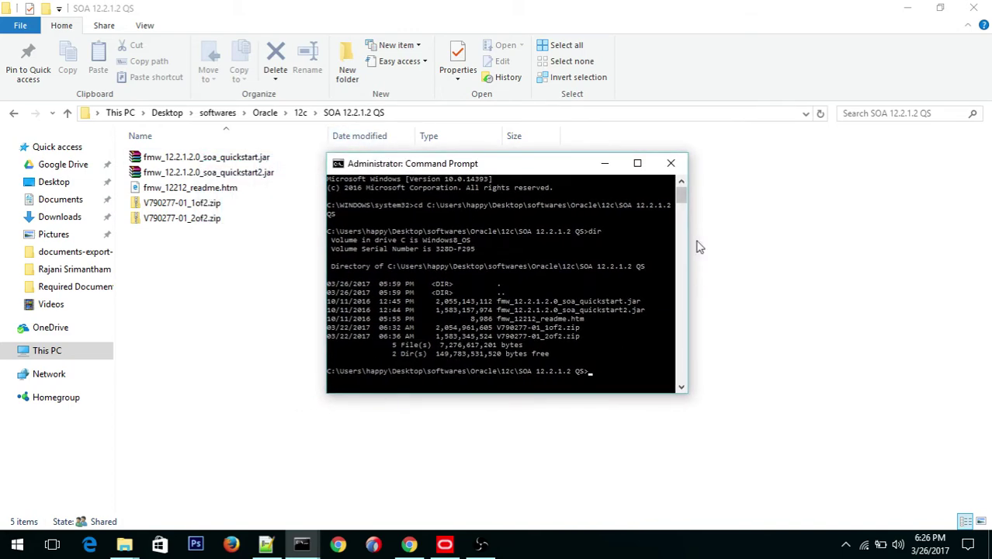
{"action": "left_click", "coordinate": [638, 165]}
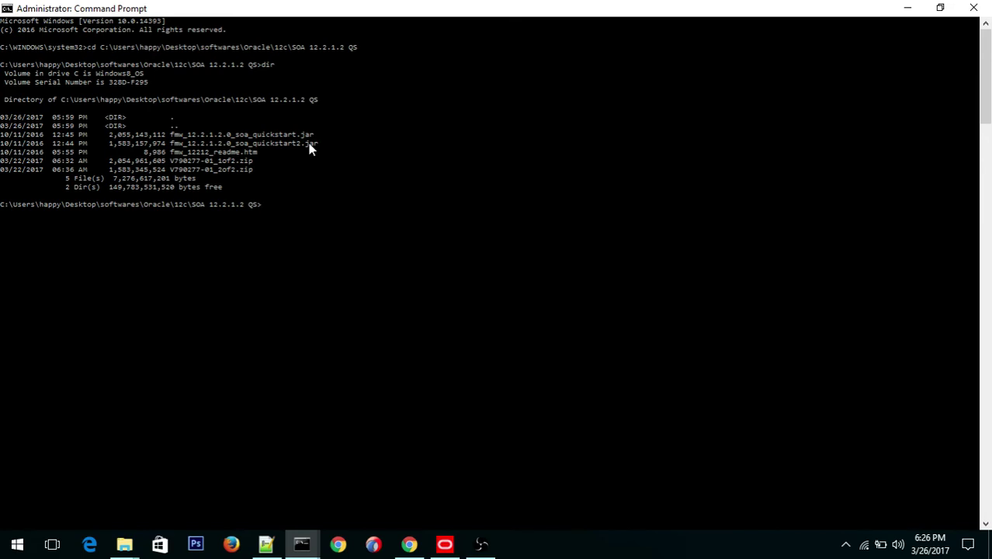
Step: Enter java -jar fmw_12.2.1.2.0_soa_quickstart.jar, completing the jar name with Tab
{"action": "type", "text": "java -jar fmw"}
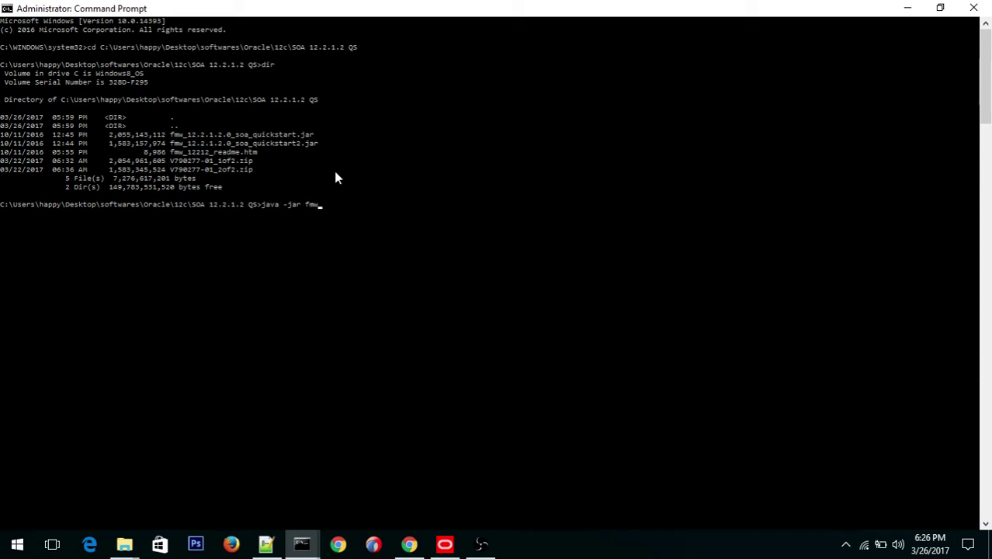
{"action": "key", "text": "Tab"}
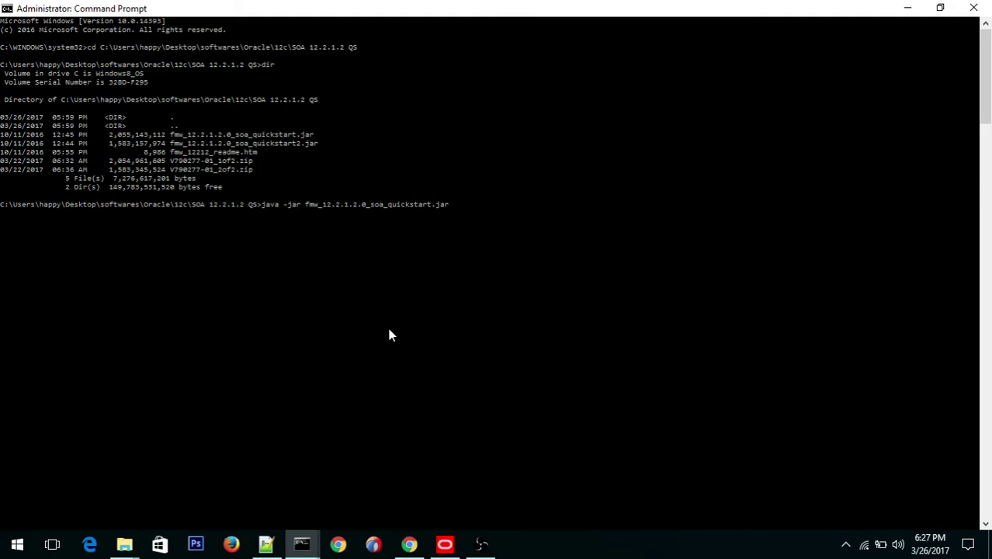
Step: Bring the java console forward, close the unused console, and maximize the java window
{"action": "mouse_move", "coordinate": [313, 541]}
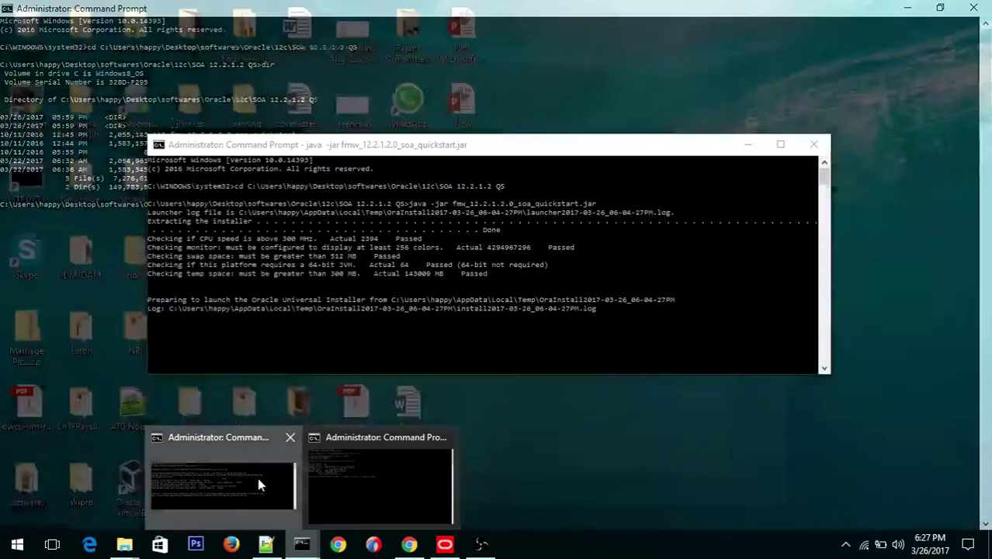
{"action": "left_click", "coordinate": [258, 480]}
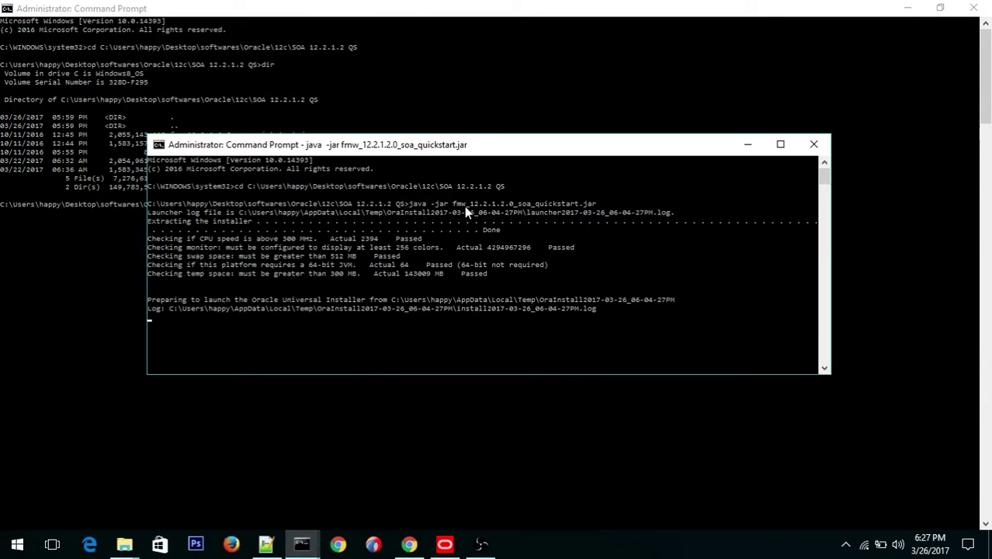
{"action": "left_click", "coordinate": [974, 9]}
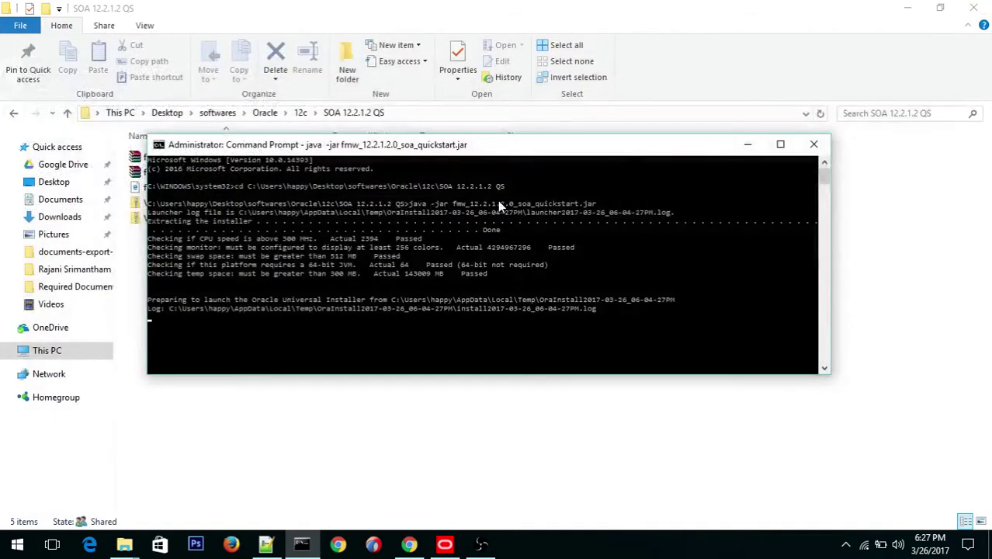
{"action": "double_click", "coordinate": [525, 147]}
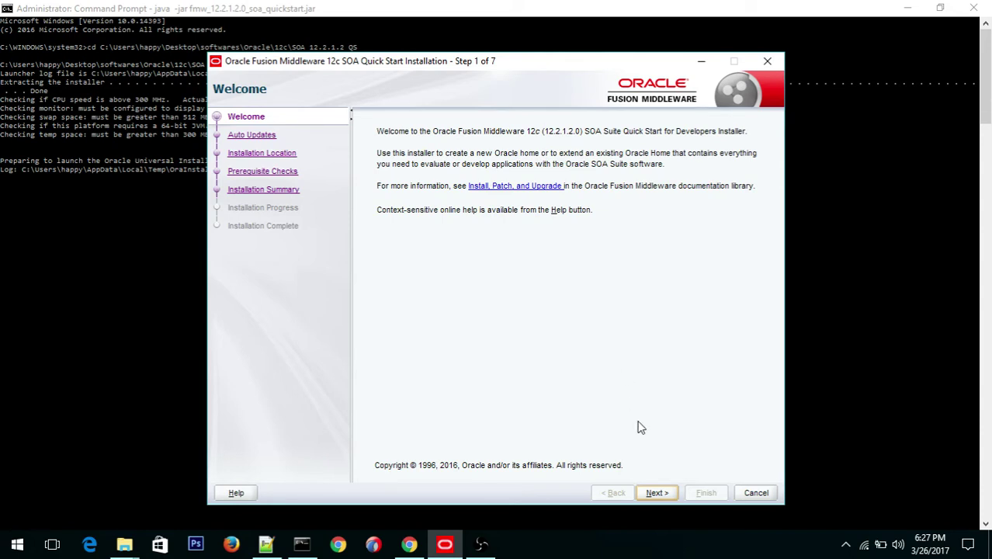
Step: Pass the Welcome step and keep Skip Auto Updates to reach Installation Location
{"action": "left_click", "coordinate": [656, 492]}
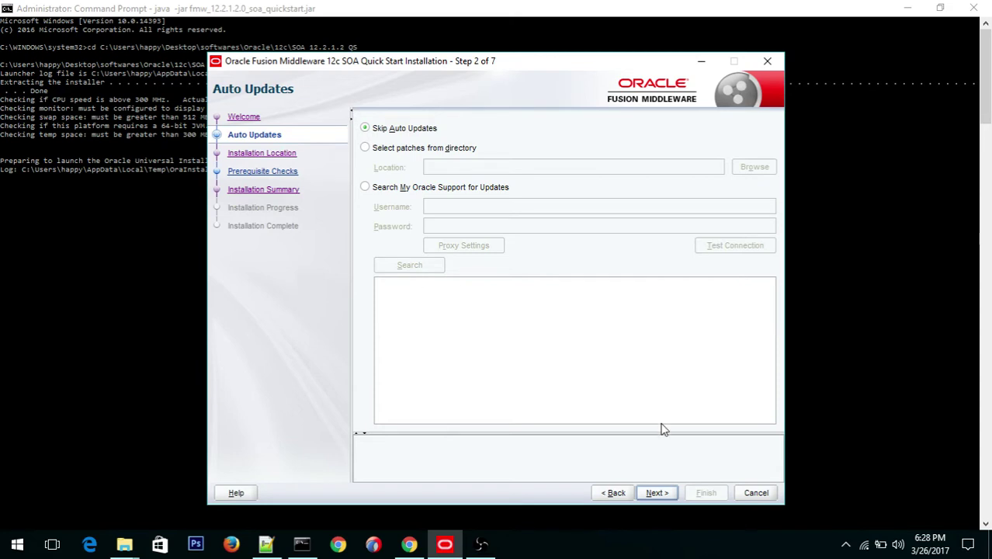
{"action": "left_click", "coordinate": [656, 493]}
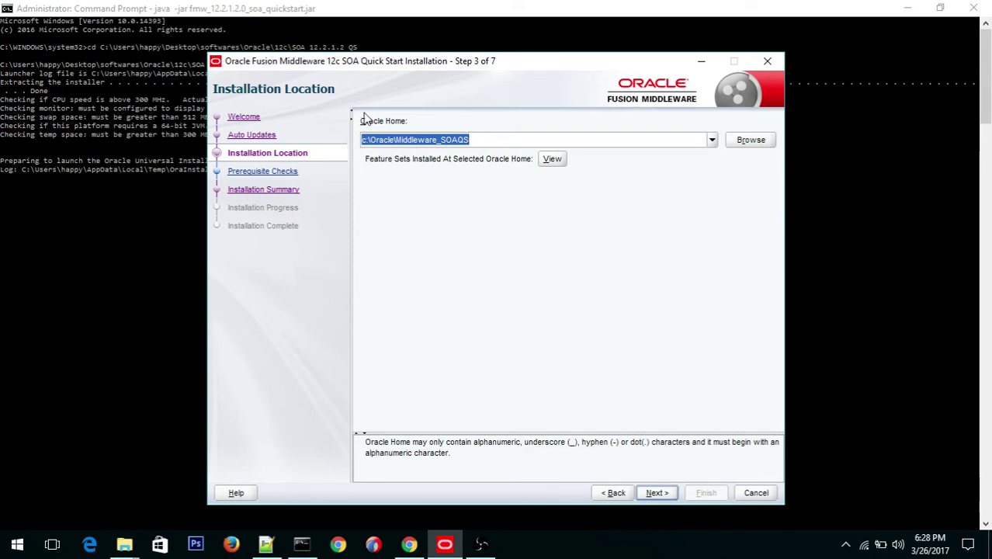
Step: Confirm Oracle Home as c:\Oracle\Middleware_SOAQS and run the prerequisite checks
{"action": "left_click", "coordinate": [477, 140]}
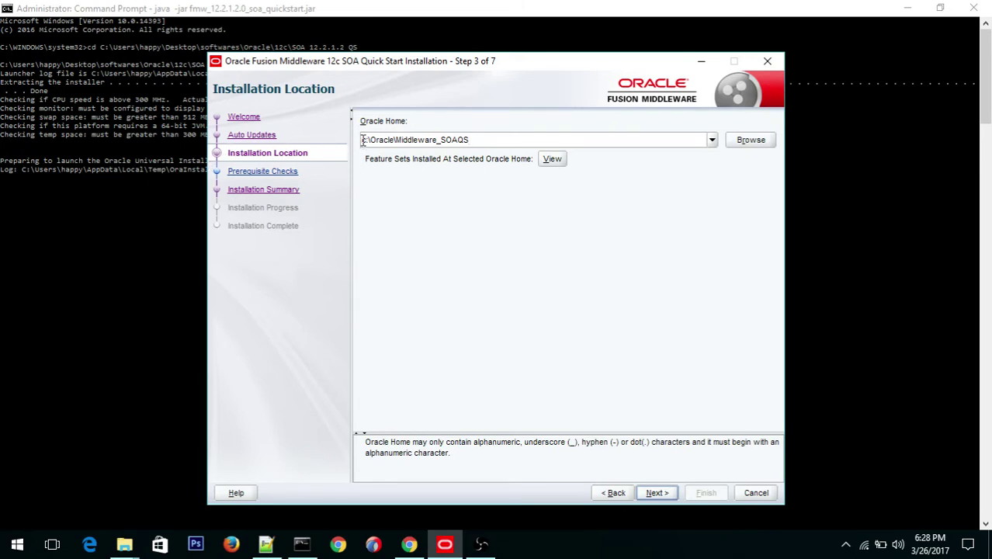
{"action": "left_click_drag", "start_coordinate": [482, 142], "coordinate": [355, 142]}
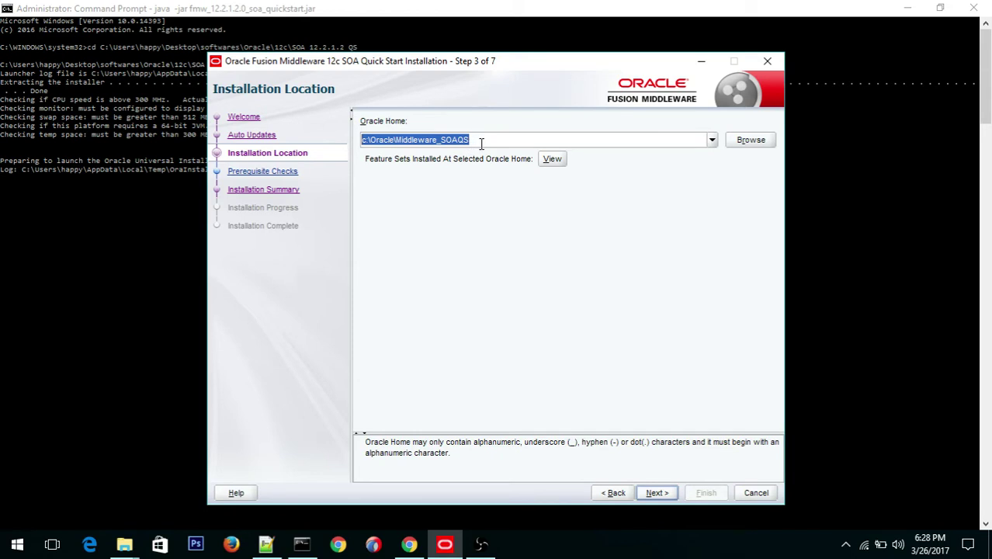
{"action": "left_click", "coordinate": [656, 493]}
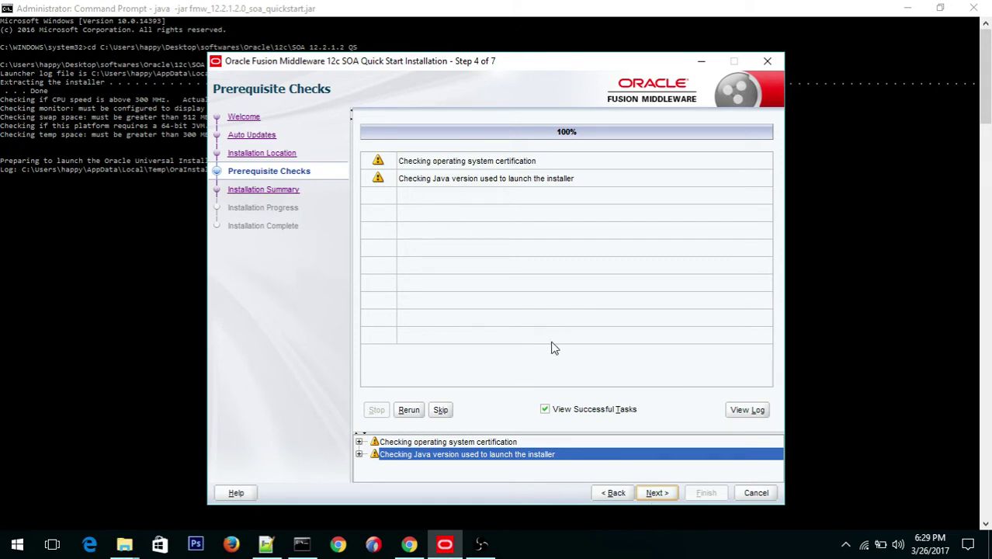
Step: Continue past the two prerequisite warnings, review the Installation Summary features, and click Install
{"action": "left_click", "coordinate": [656, 493]}
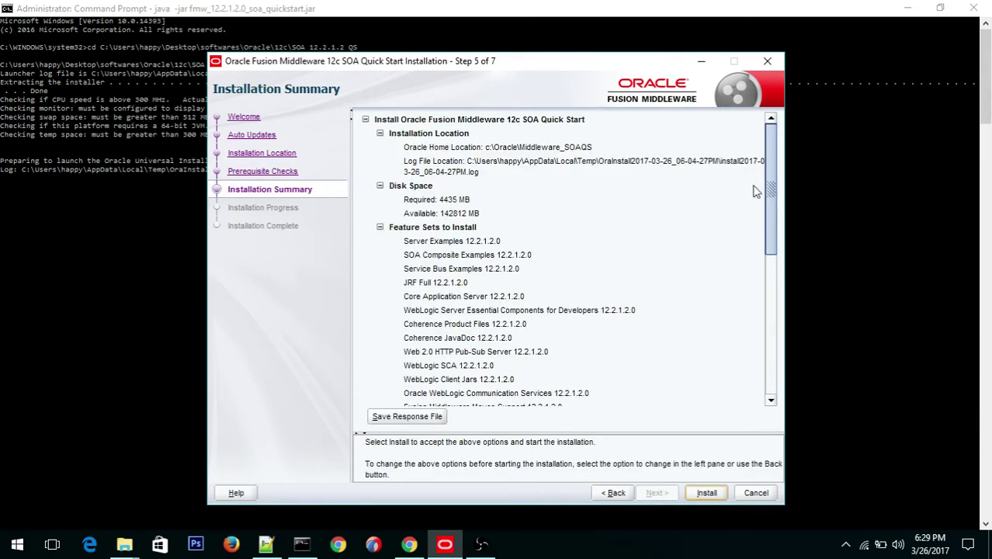
{"action": "left_click", "coordinate": [502, 149]}
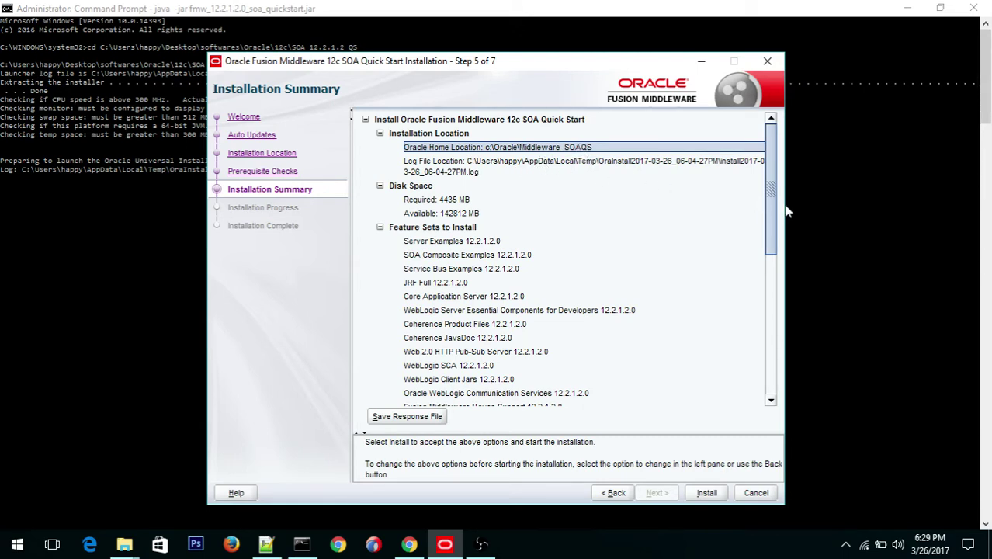
{"action": "left_click_drag", "start_coordinate": [772, 205], "coordinate": [770, 253]}
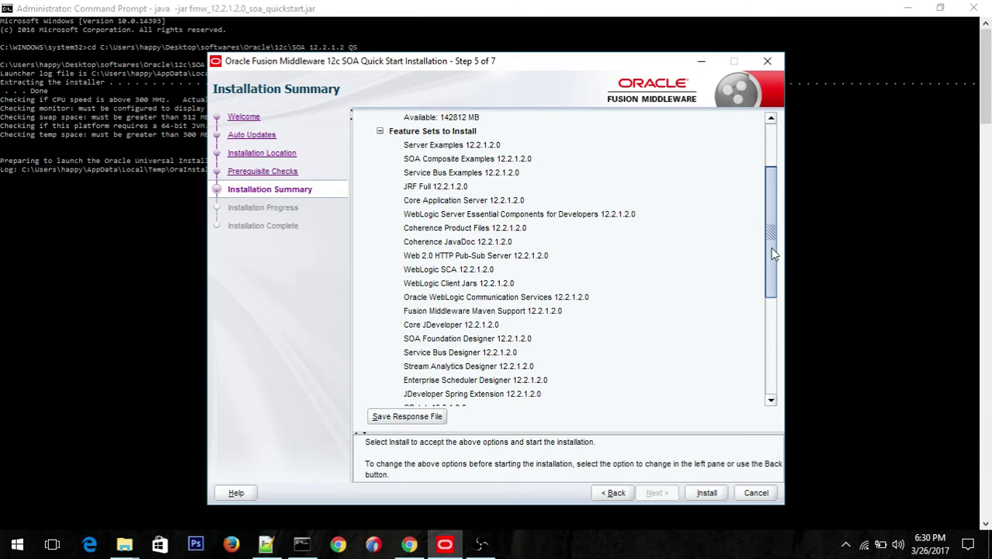
{"action": "left_click_drag", "start_coordinate": [774, 252], "coordinate": [769, 350]}
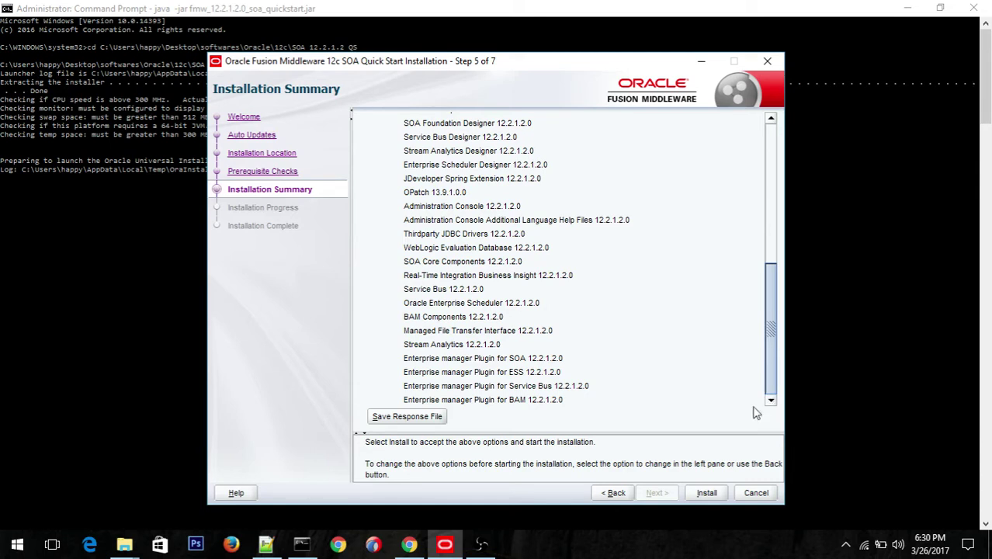
{"action": "left_click", "coordinate": [710, 495]}
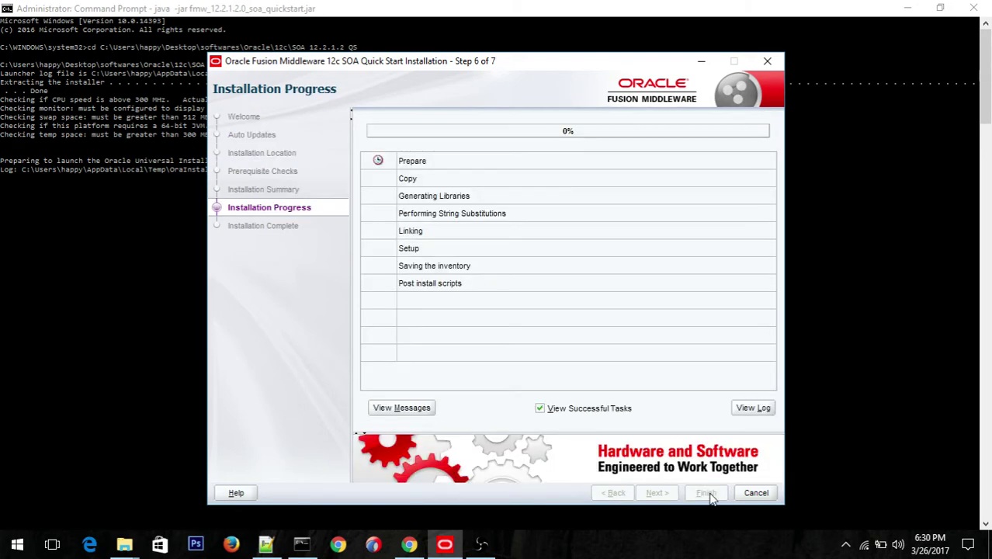
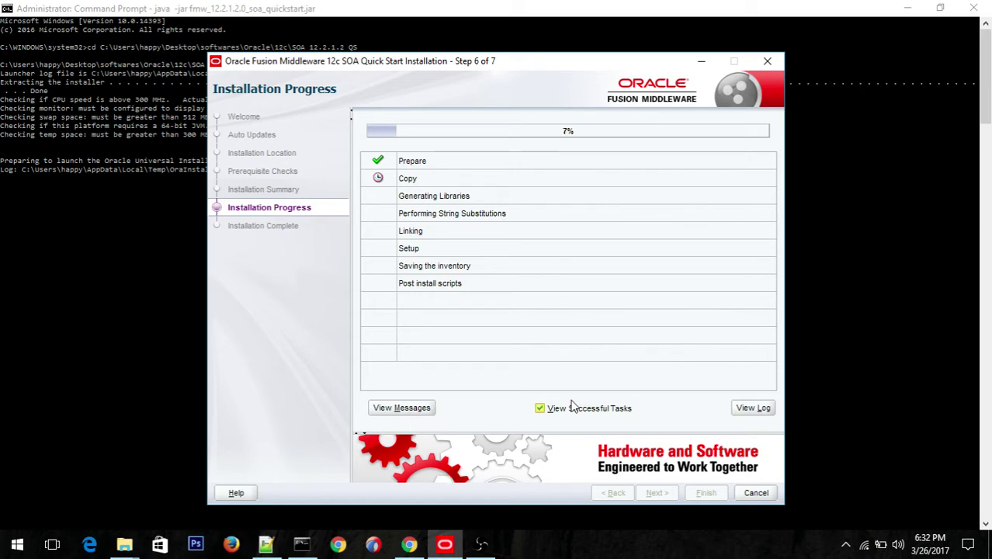
Step: Toggle View Successful Tasks off and on, then bring up the Notepad++ 'new 10' SOA notes
{"action": "left_click", "coordinate": [541, 410]}
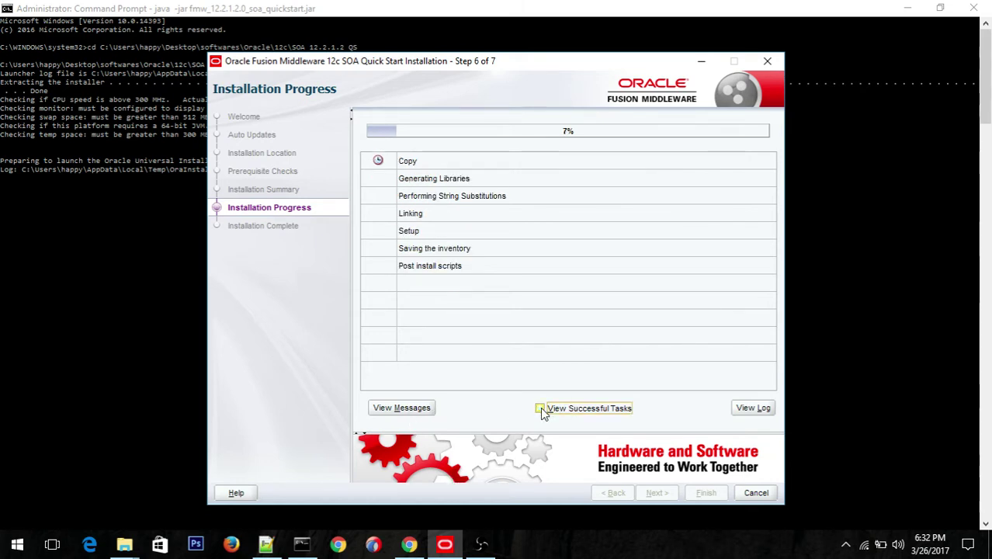
{"action": "left_click", "coordinate": [542, 410]}
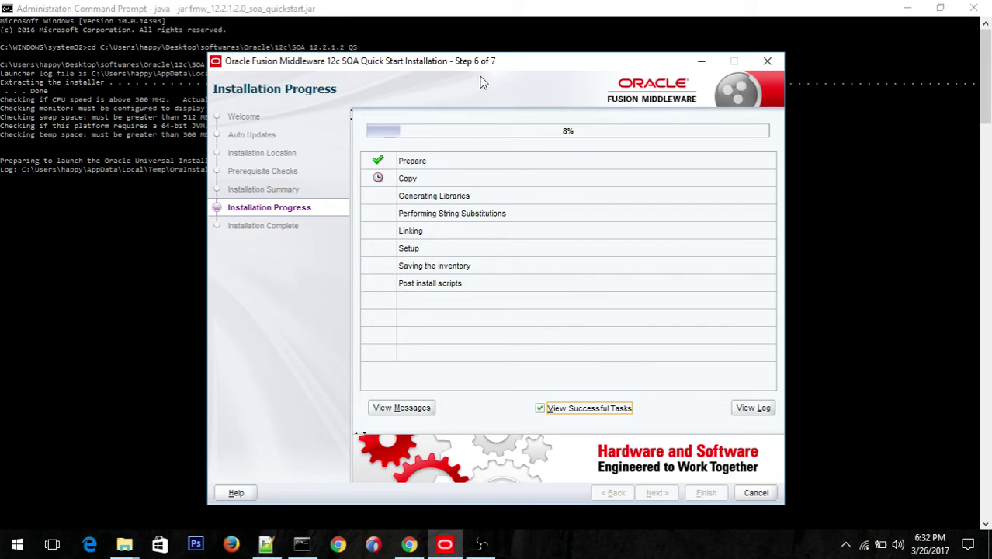
{"action": "mouse_move", "coordinate": [266, 552]}
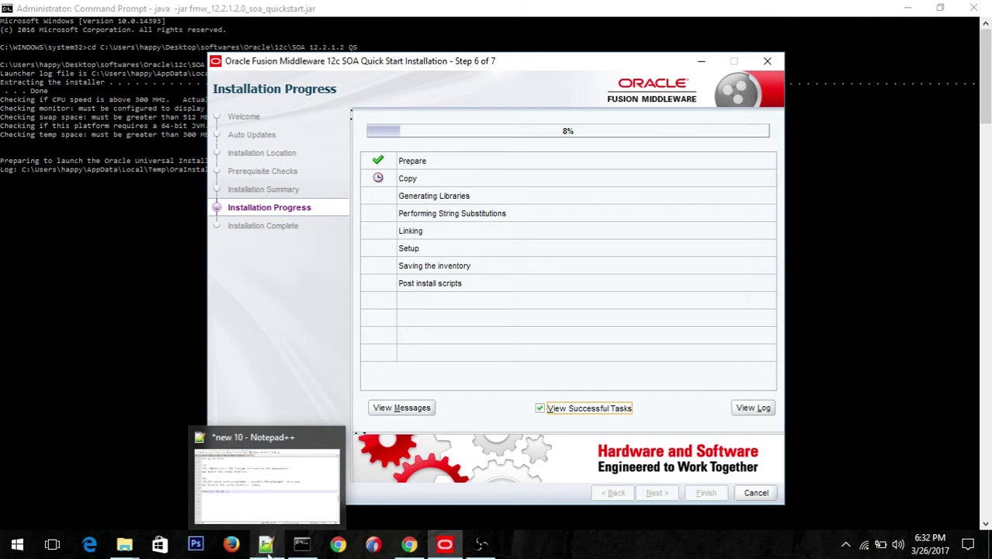
{"action": "left_click", "coordinate": [331, 516]}
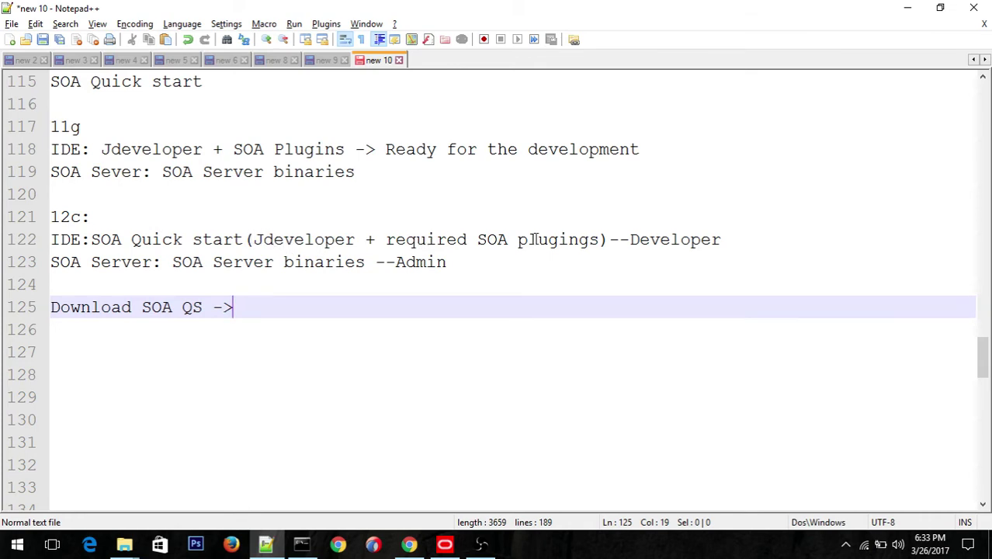
{"action": "left_click", "coordinate": [737, 239]}
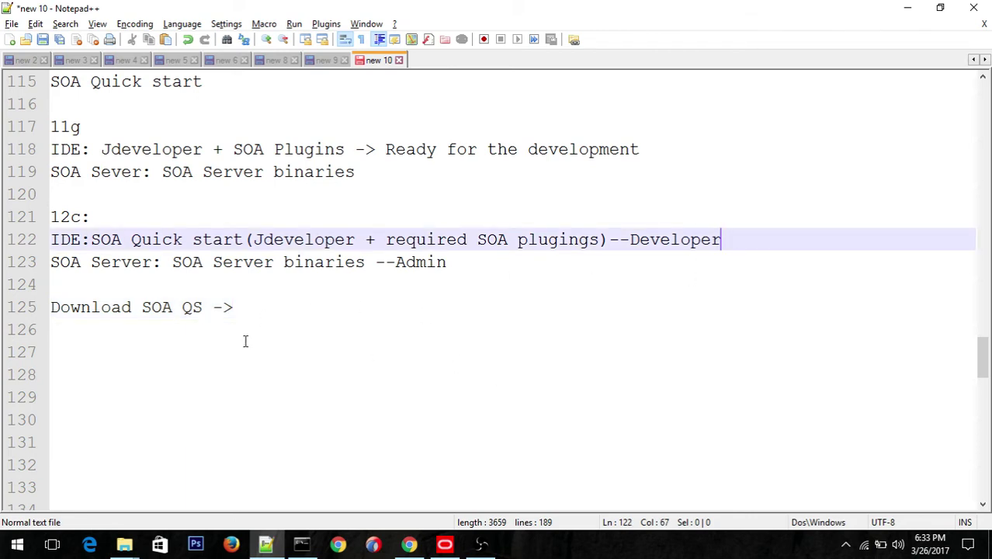
{"action": "mouse_move", "coordinate": [125, 544]}
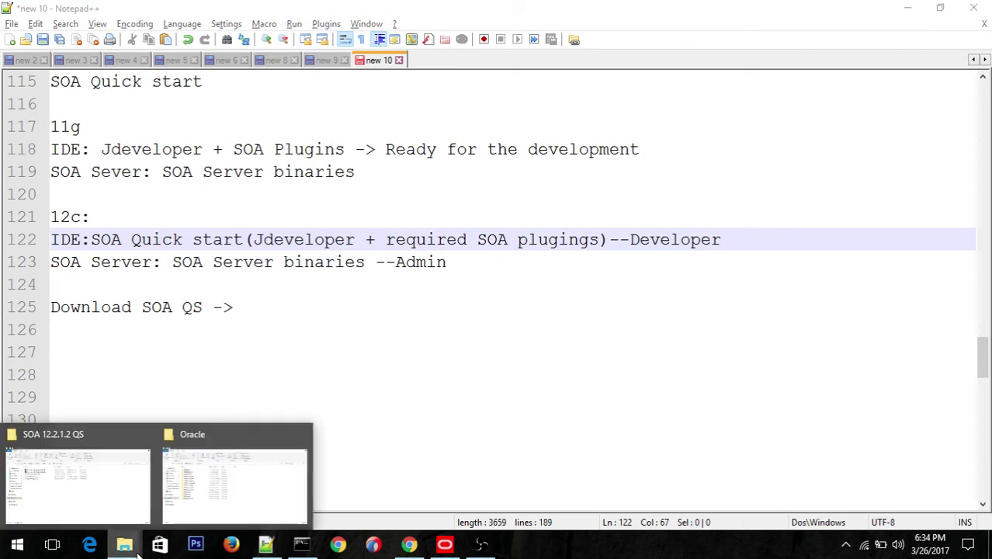
Step: Review the two V790277-01 zips and two soa_quickstart jars, then return to the installer's Command Prompt
{"action": "left_click", "coordinate": [104, 488]}
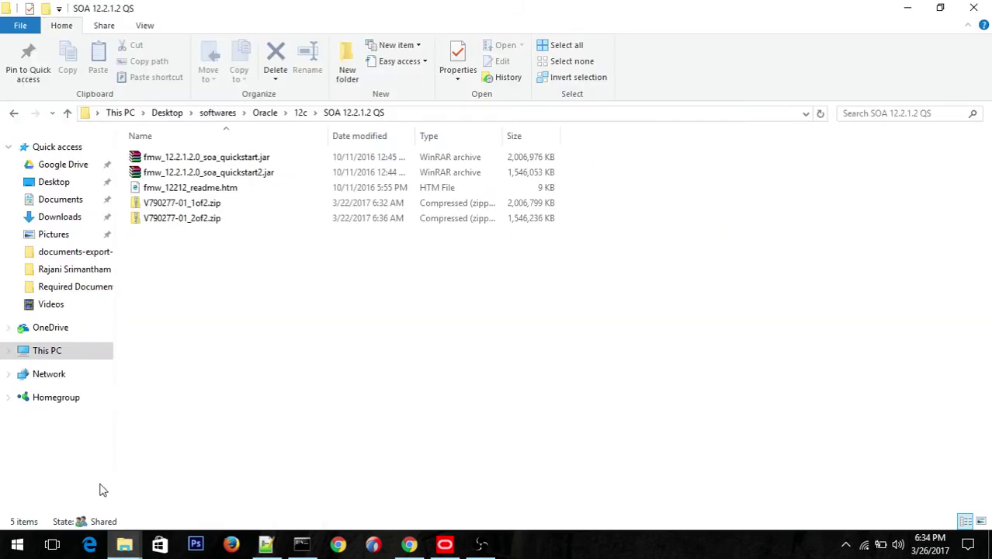
{"action": "left_click", "coordinate": [204, 206]}
{"action": "left_click", "coordinate": [203, 220]}
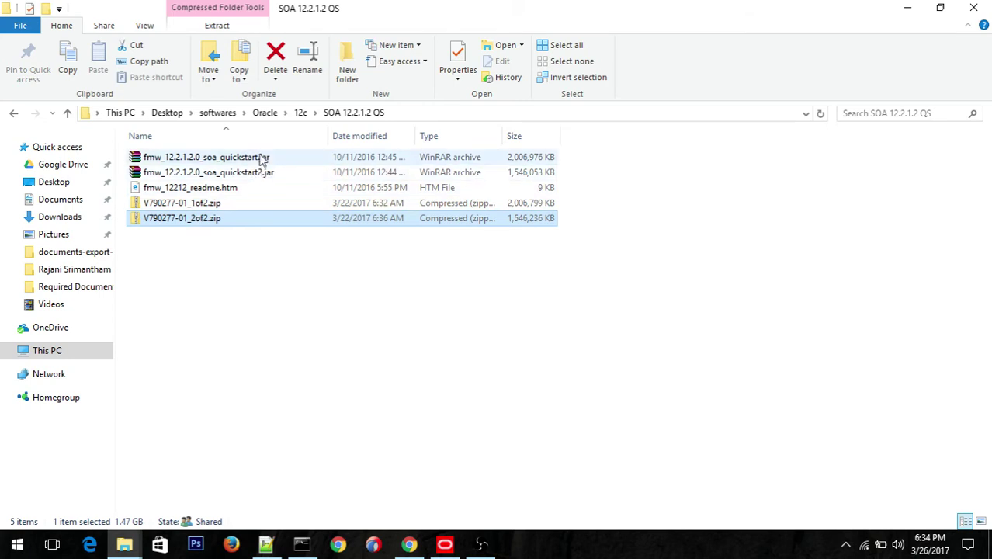
{"action": "left_click", "coordinate": [260, 159]}
{"action": "left_click", "coordinate": [259, 175]}
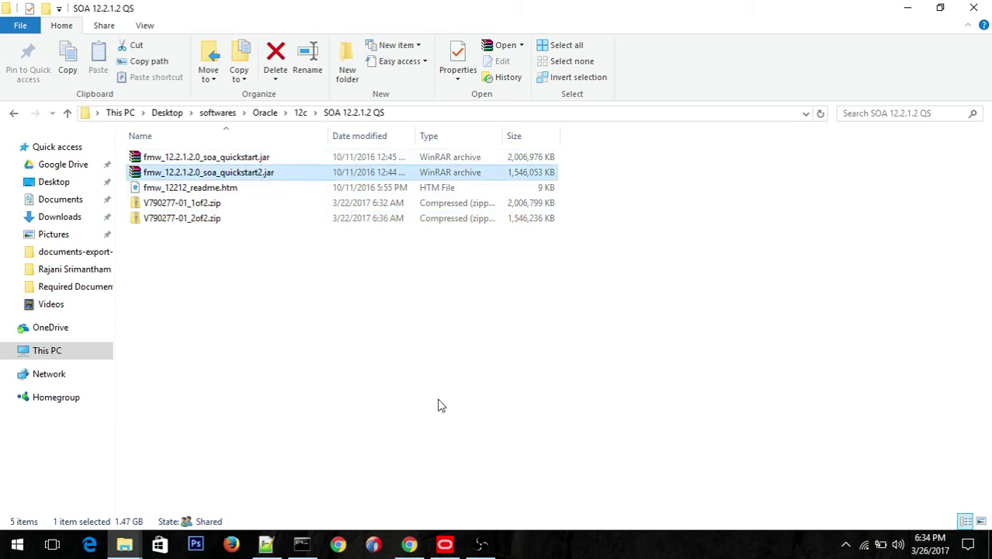
{"action": "left_click", "coordinate": [302, 546]}
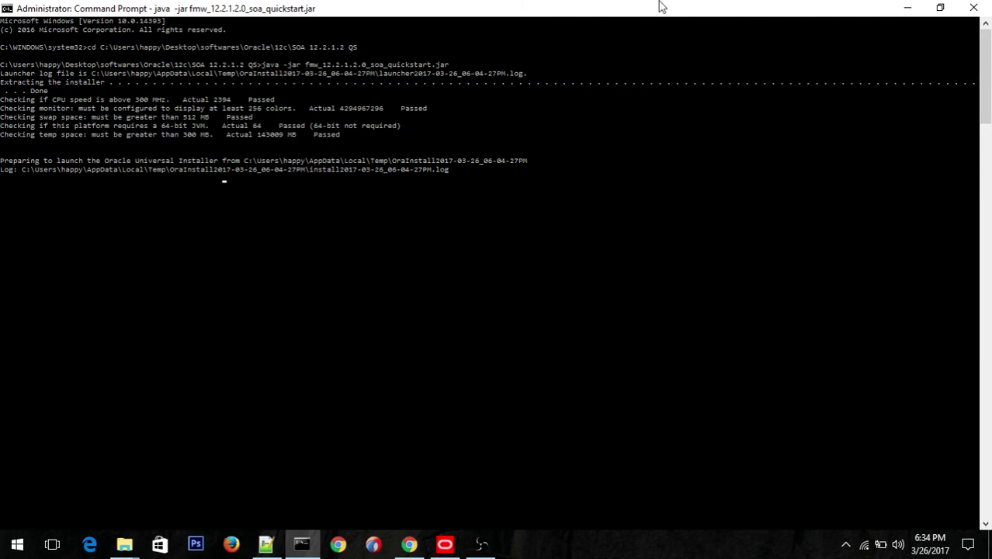
Step: Minimize the Command Prompt and OBS so the installer progress, now 27%, is visible
{"action": "left_click", "coordinate": [912, 10]}
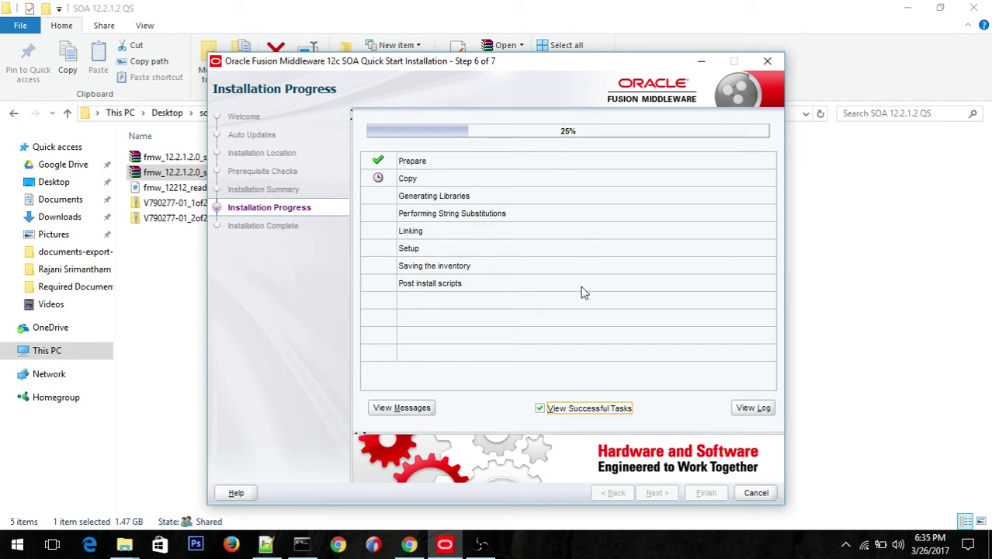
{"action": "left_click", "coordinate": [496, 546]}
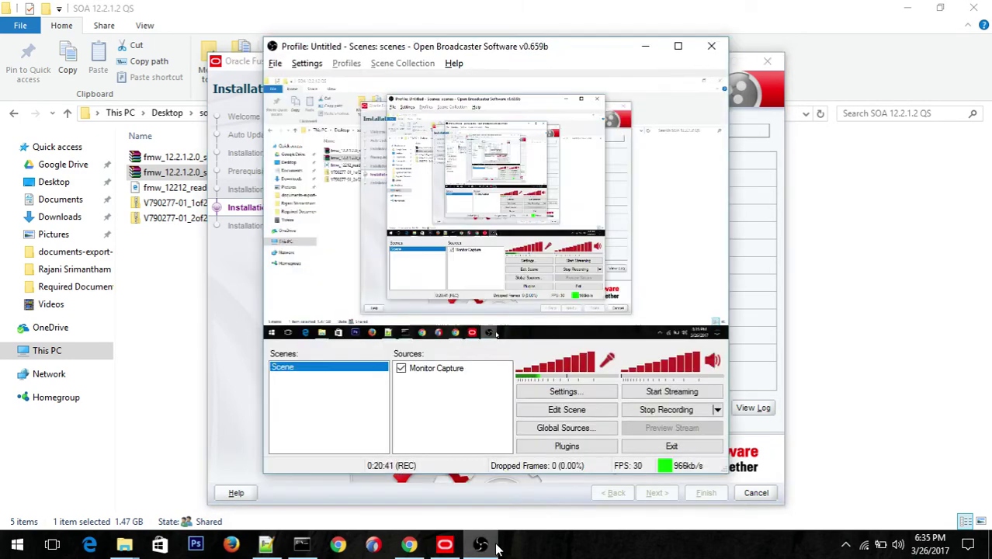
{"action": "left_click", "coordinate": [496, 546]}
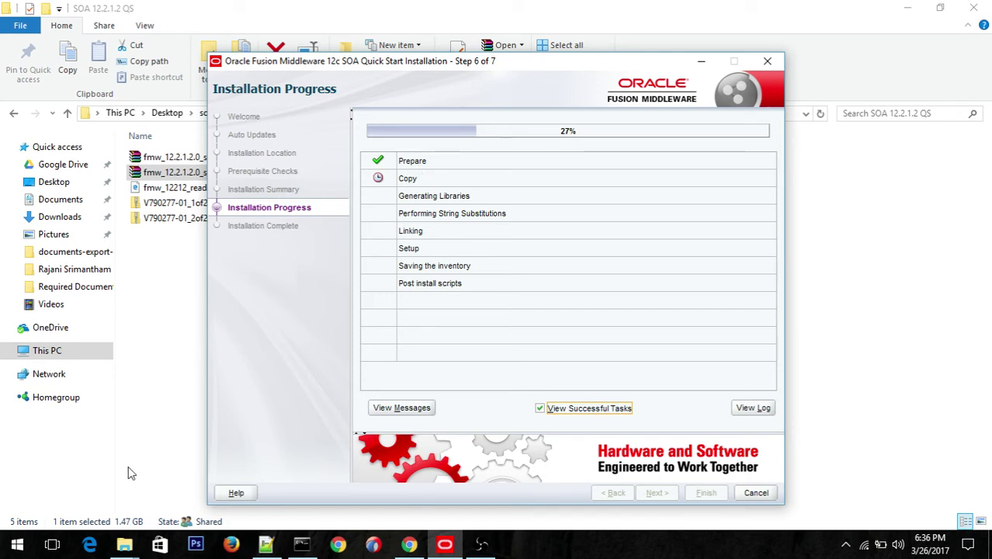
Step: Open C:\Oracle\Middleware_SOAQS to view its 12 new folders, including soa, osb and jdeveloper
{"action": "mouse_move", "coordinate": [132, 549]}
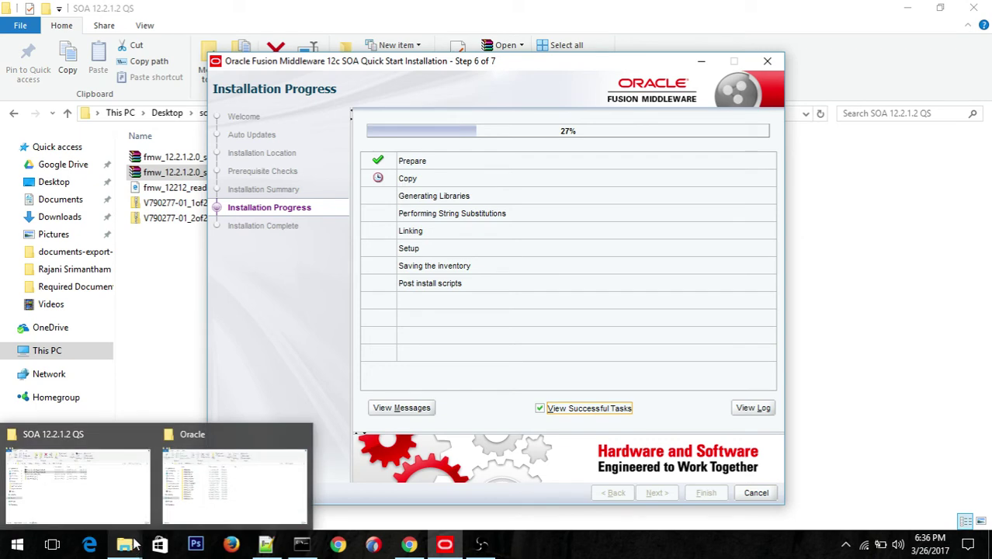
{"action": "left_click", "coordinate": [221, 481]}
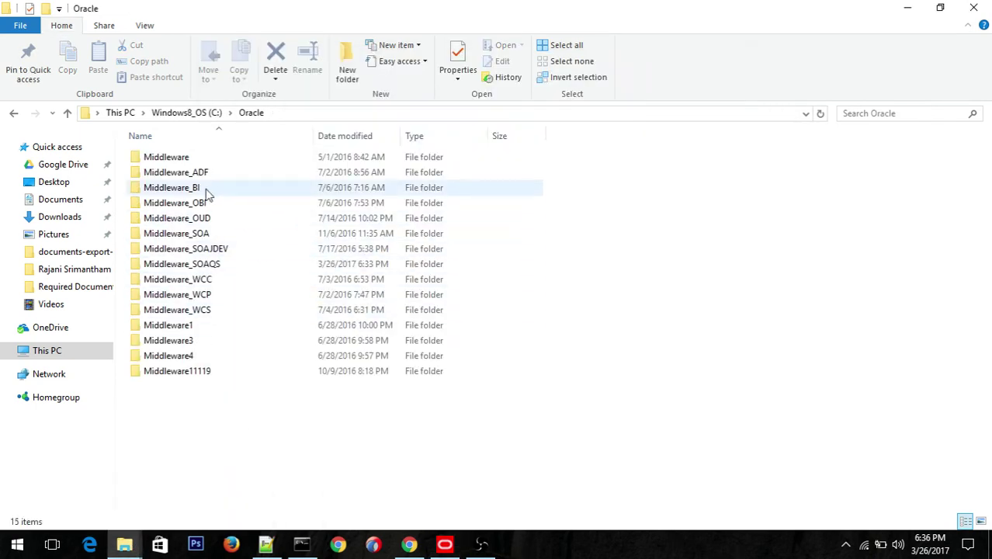
{"action": "left_click", "coordinate": [286, 113]}
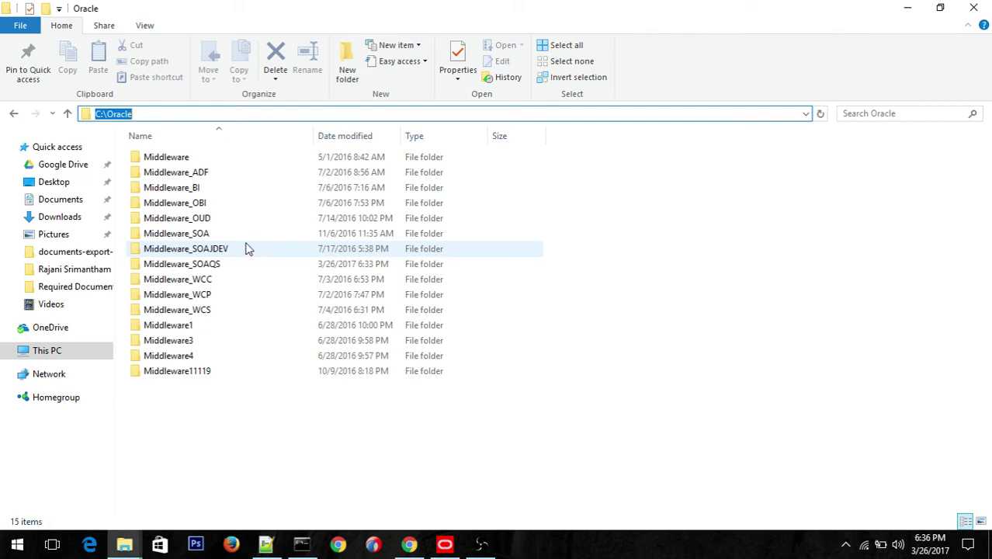
{"action": "left_click", "coordinate": [188, 268]}
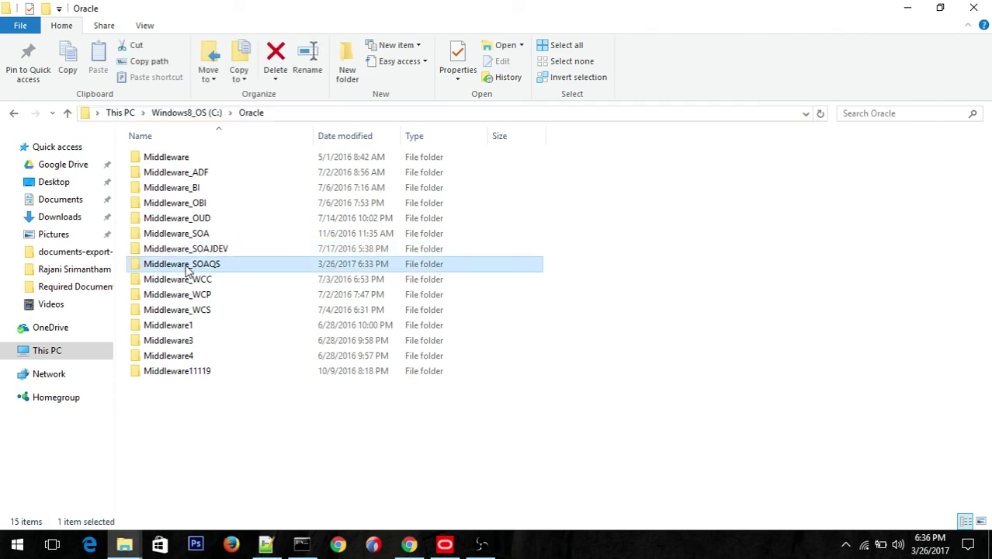
{"action": "double_click", "coordinate": [186, 265]}
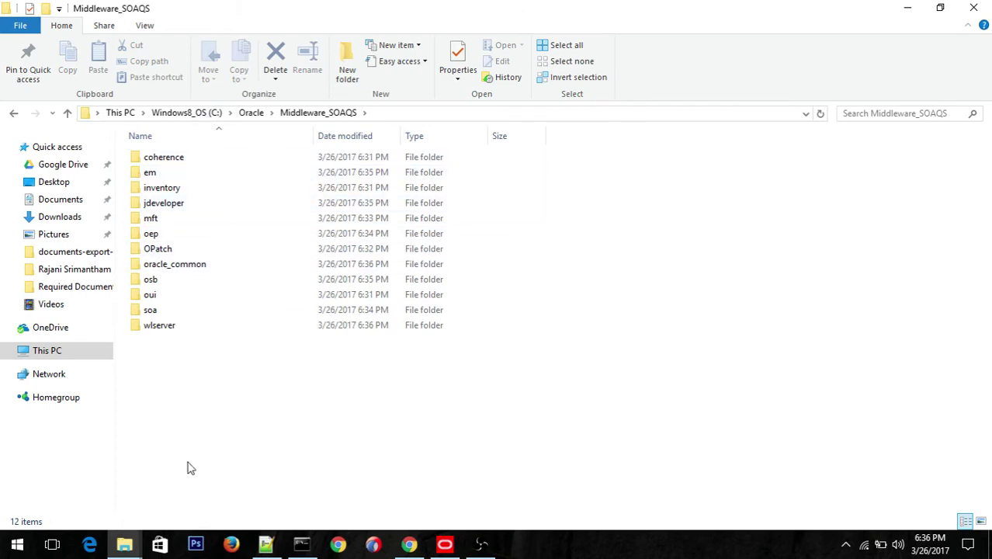
{"action": "left_click", "coordinate": [446, 546]}
{"action": "left_click", "coordinate": [445, 545]}
{"action": "key", "text": "alt+Tab"}
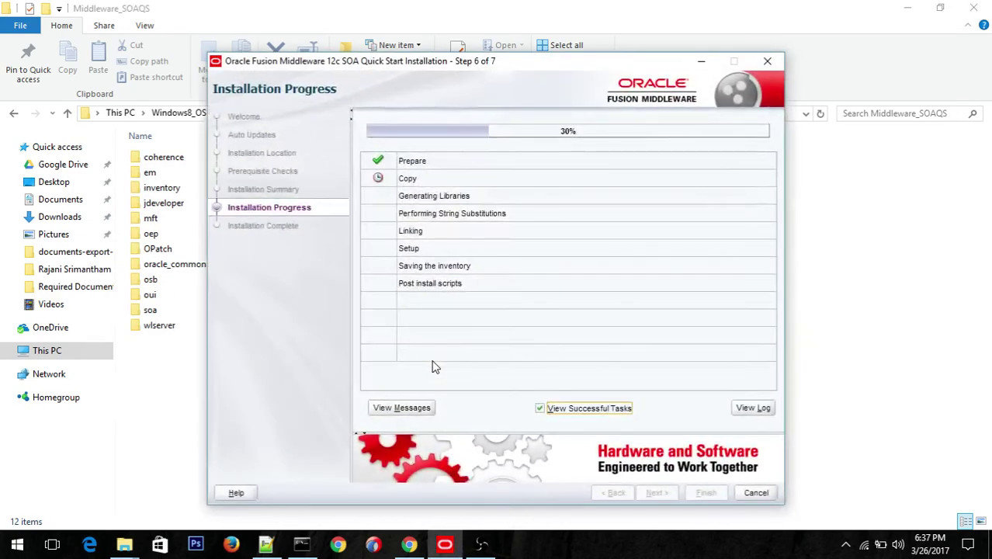
{"action": "key", "text": "alt+Tab"}
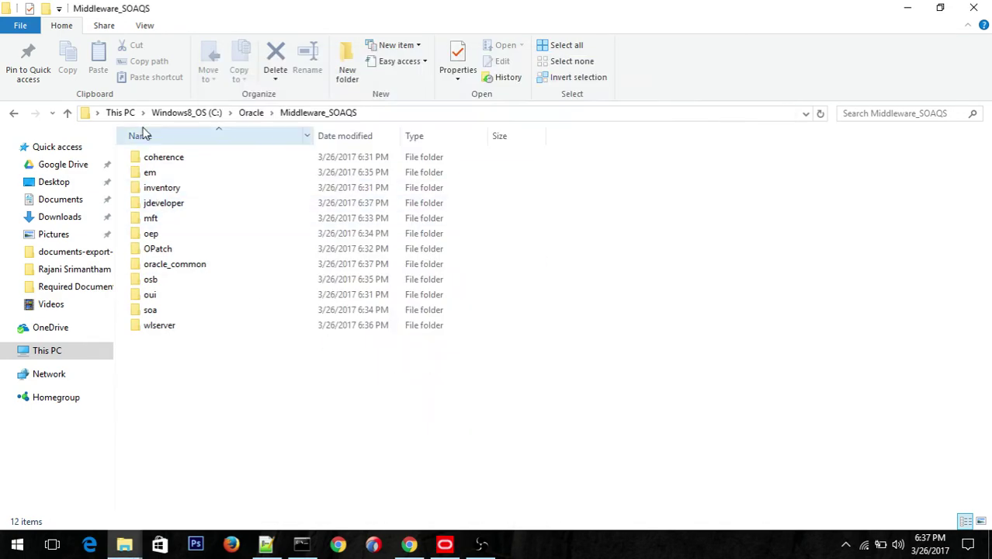
{"action": "left_click", "coordinate": [152, 160]}
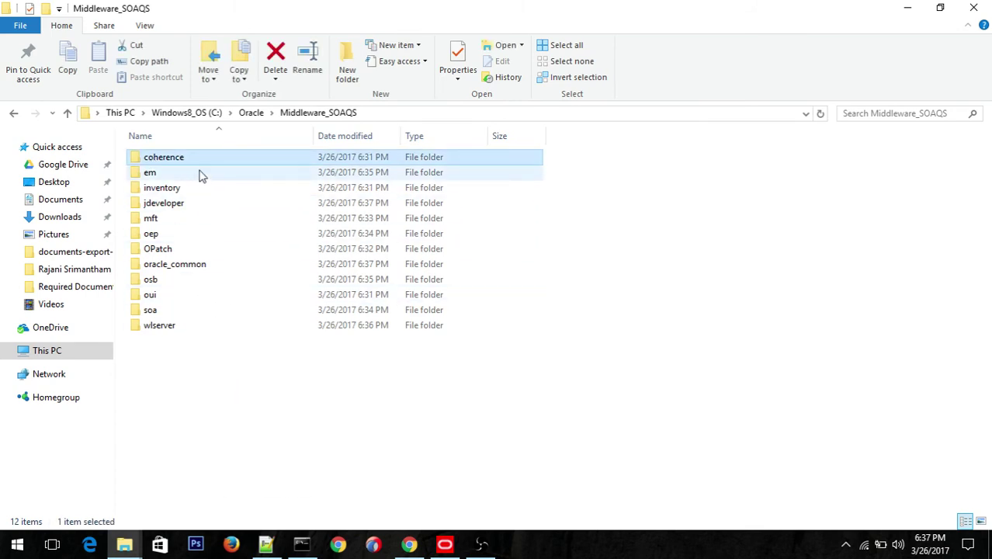
{"action": "mouse_move", "coordinate": [199, 175]}
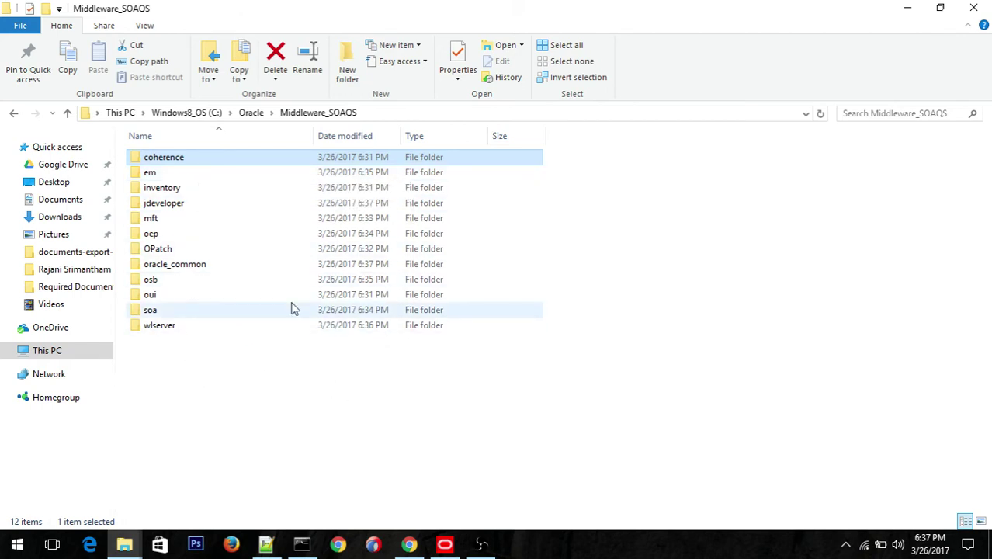
{"action": "left_click", "coordinate": [165, 255]}
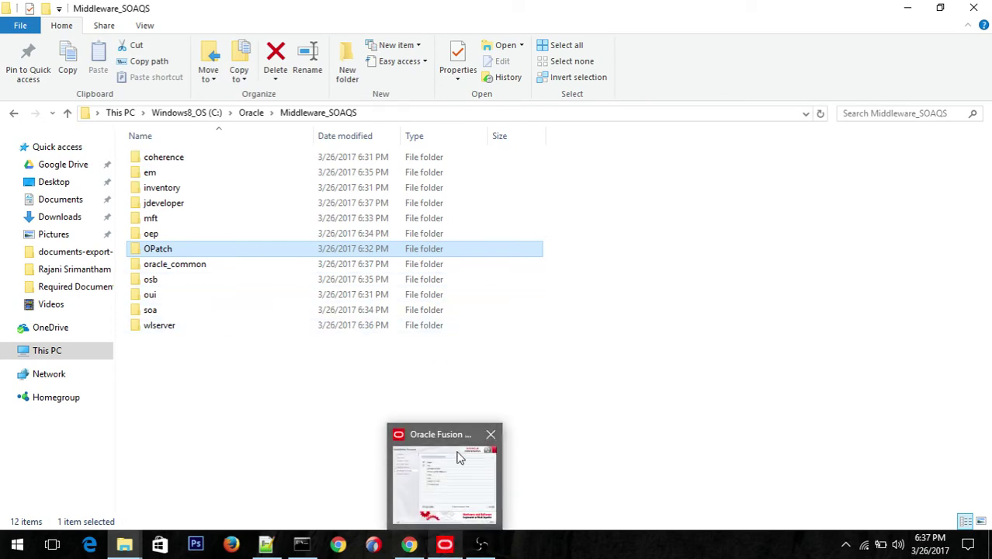
{"action": "mouse_move", "coordinate": [410, 544]}
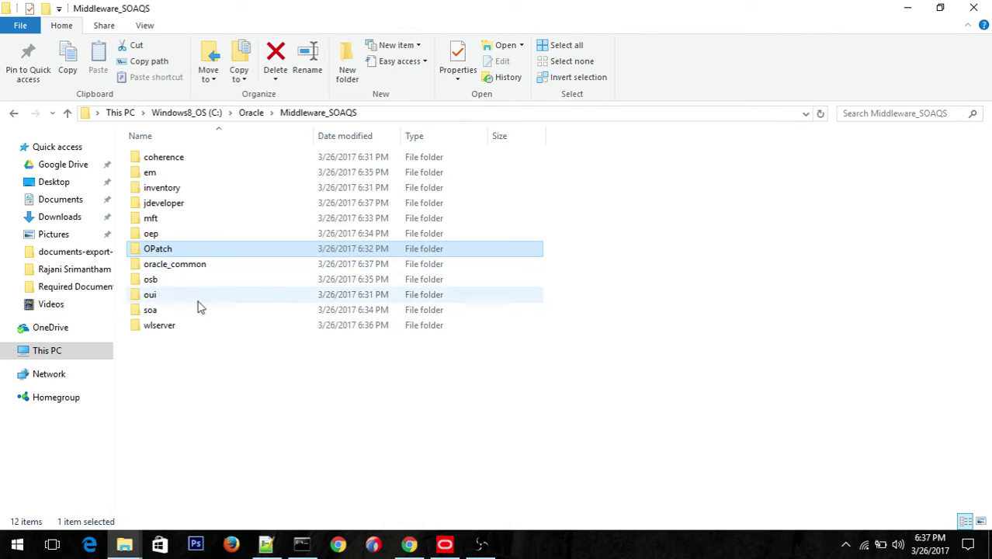
{"action": "mouse_move", "coordinate": [160, 259]}
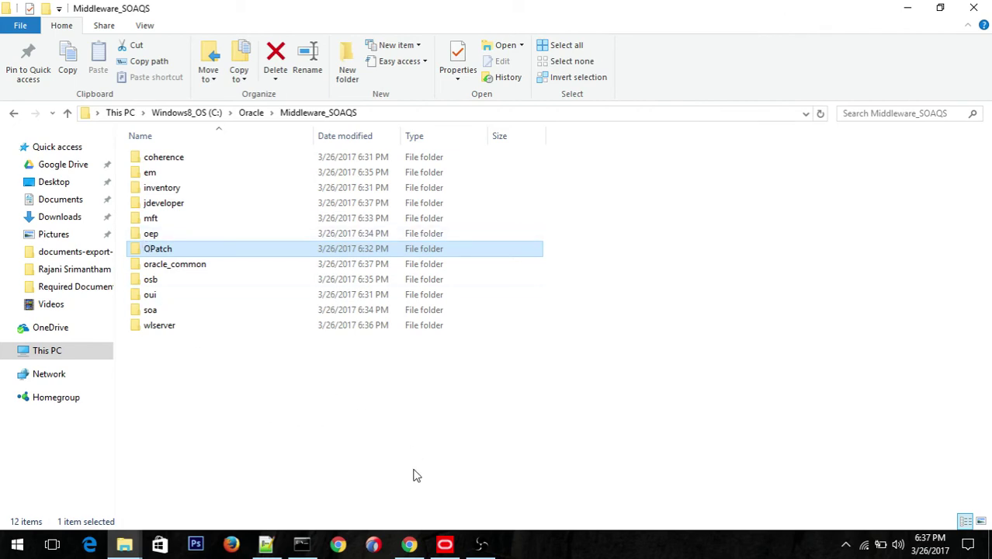
{"action": "left_click", "coordinate": [444, 543]}
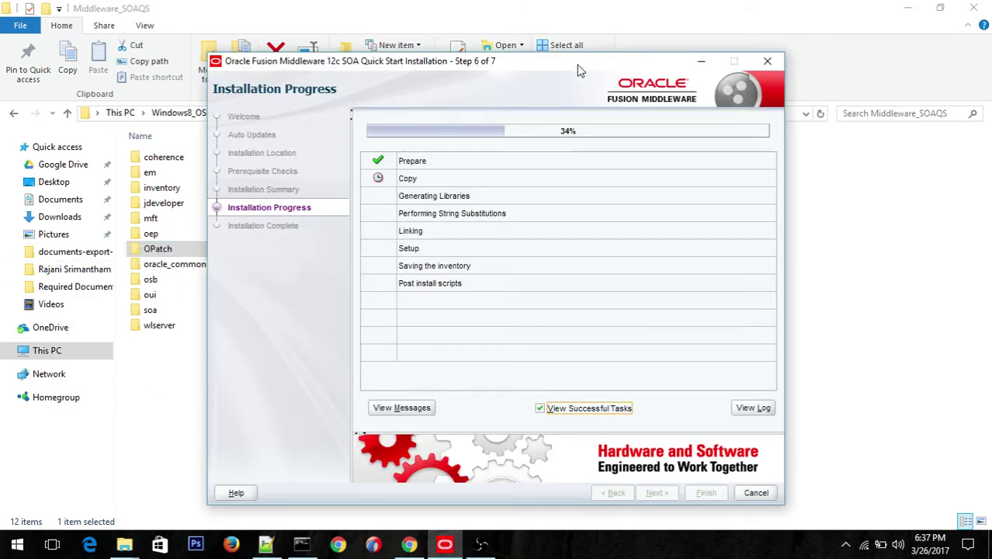
{"action": "left_click_drag", "start_coordinate": [578, 66], "coordinate": [666, 57]}
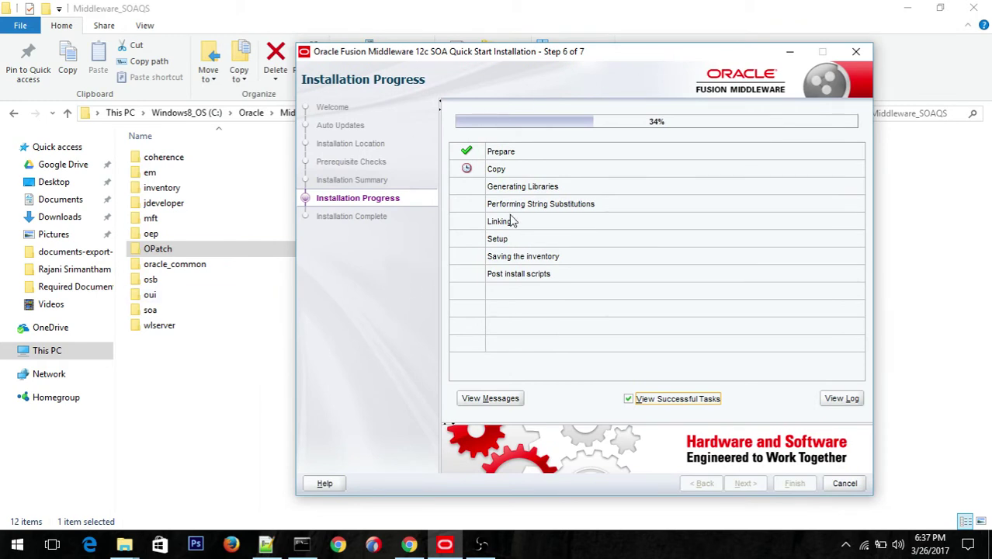
{"action": "left_click", "coordinate": [151, 192]}
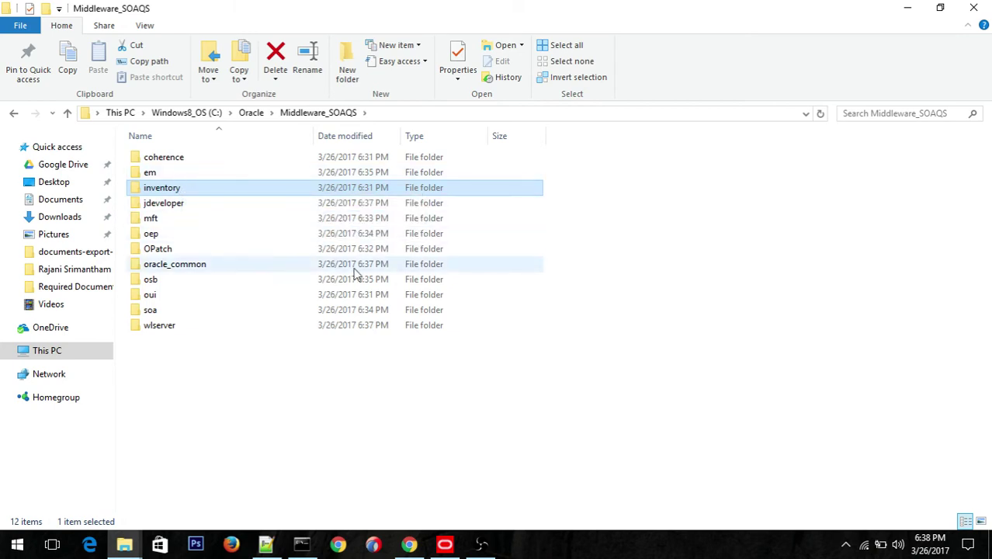
{"action": "left_click", "coordinate": [145, 177]}
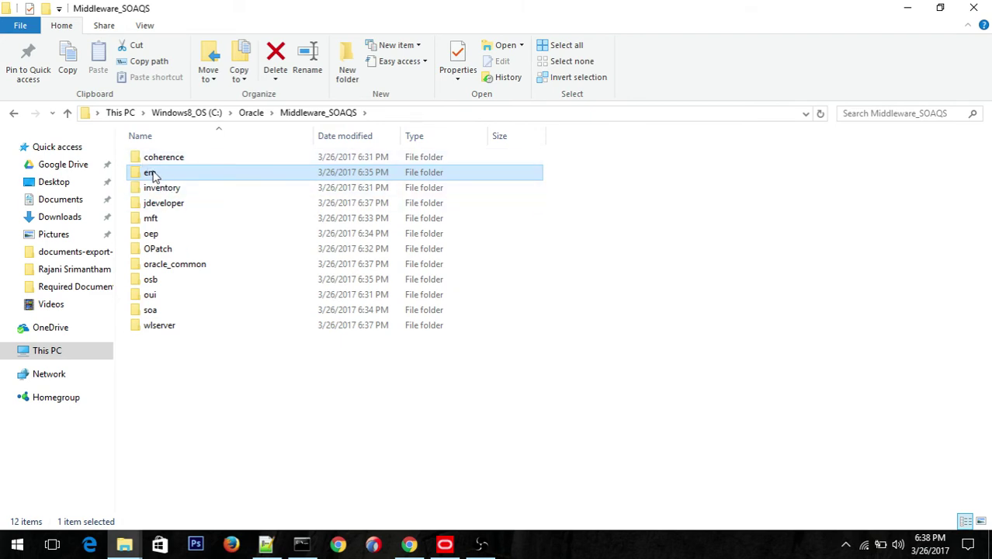
{"action": "mouse_move", "coordinate": [154, 172]}
{"action": "left_mouse_down"}
{"action": "mouse_move", "coordinate": [207, 242]}
{"action": "mouse_move", "coordinate": [150, 174]}
{"action": "left_mouse_up"}
Step: Bring the Quick Start Installer forward and open its detailed log at 49% progress
{"action": "left_click", "coordinate": [451, 545]}
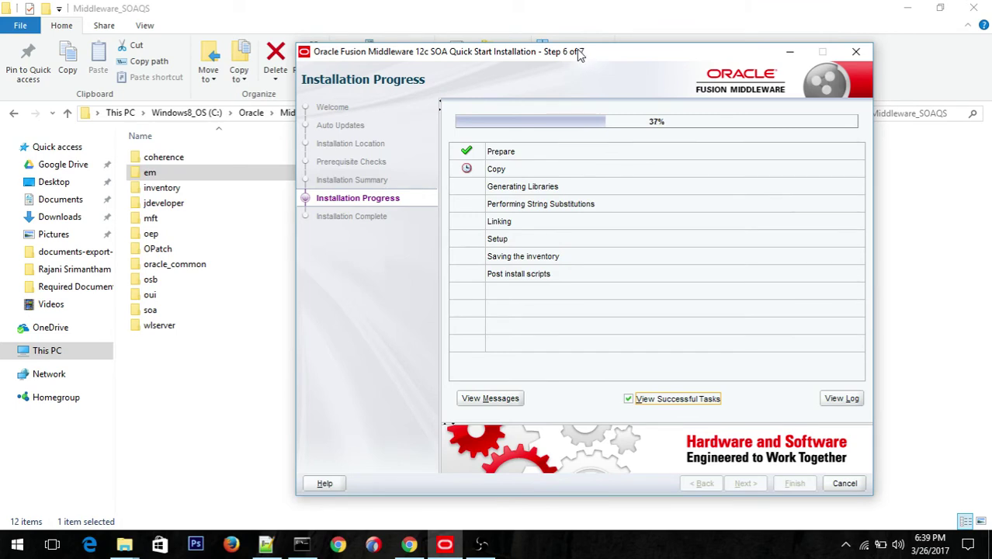
{"action": "left_click_drag", "start_coordinate": [579, 52], "coordinate": [566, 47]}
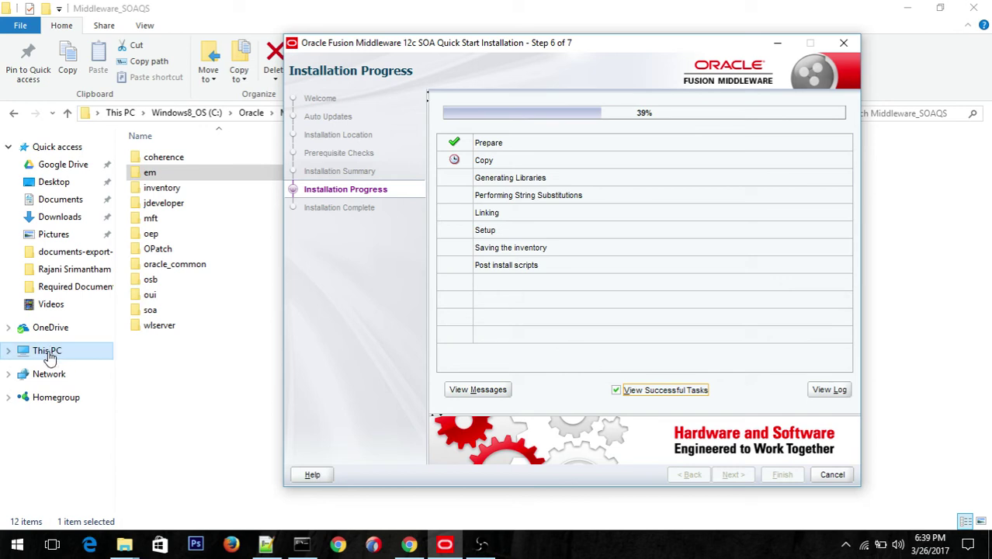
{"action": "left_click", "coordinate": [47, 351]}
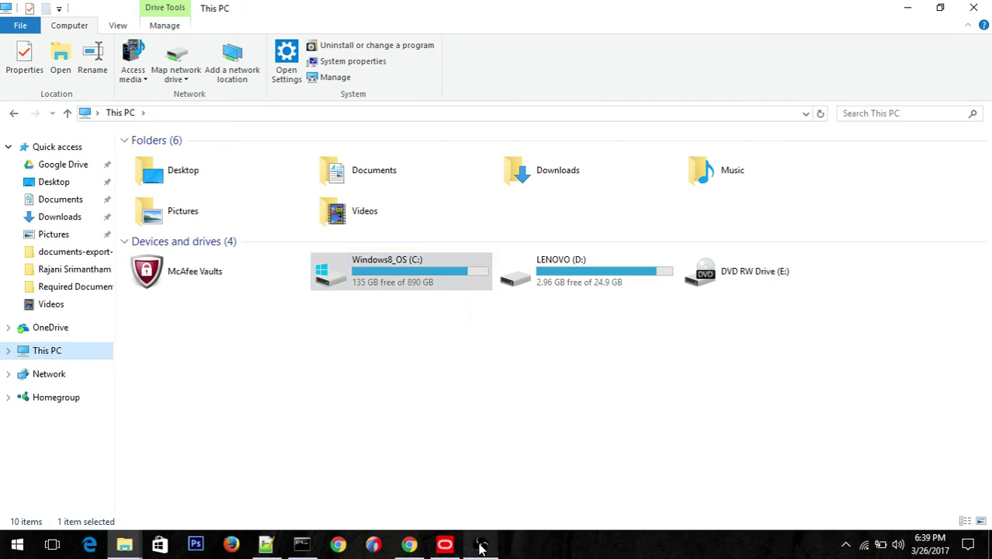
{"action": "left_click", "coordinate": [446, 546]}
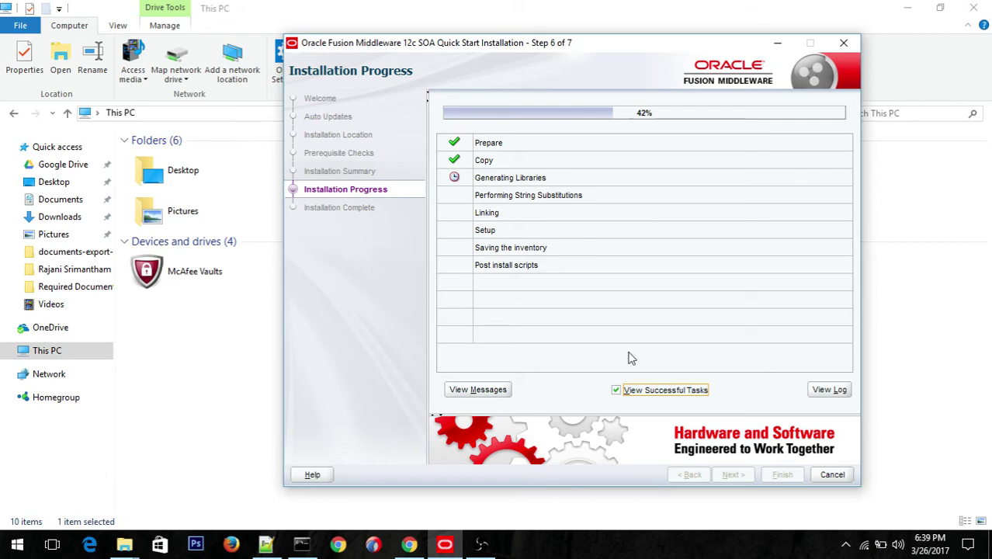
{"action": "left_click", "coordinate": [819, 390]}
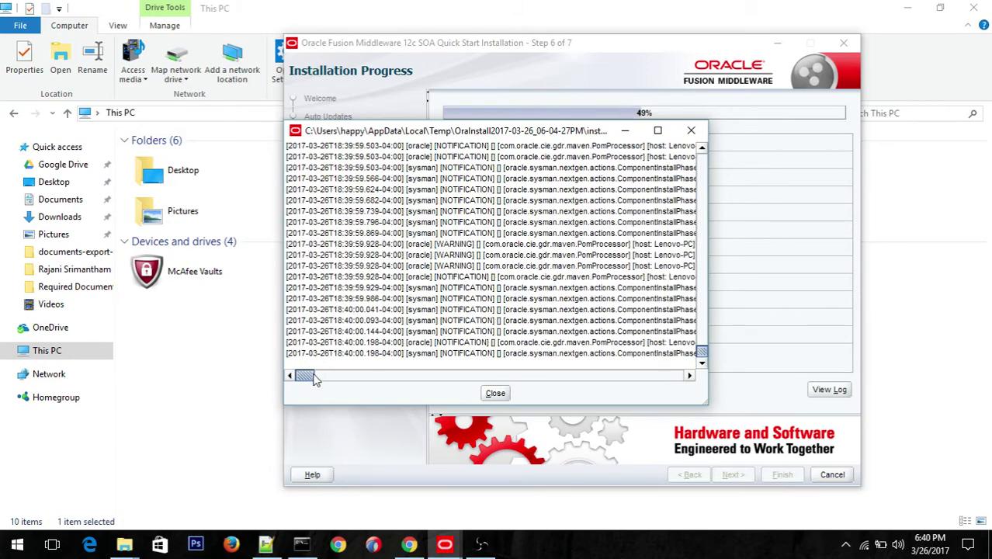
Step: Widen the log window and scroll back to the OS certification warning (expected 6.2/6.3, actual 10.0)
{"action": "mouse_move", "coordinate": [315, 377]}
{"action": "left_mouse_down"}
{"action": "mouse_move", "coordinate": [365, 377]}
{"action": "mouse_move", "coordinate": [297, 385]}
{"action": "left_mouse_up"}
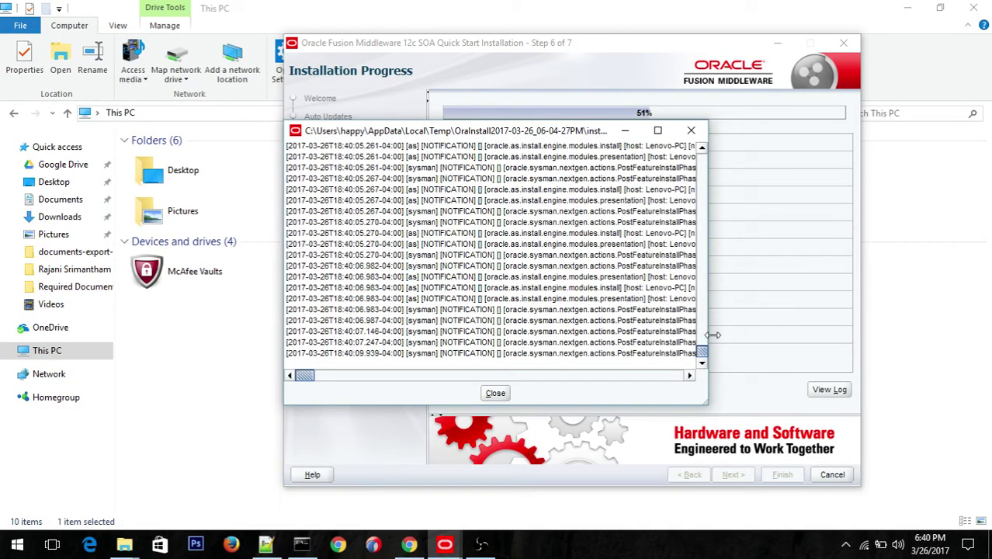
{"action": "left_click_drag", "start_coordinate": [825, 342], "coordinate": [728, 329]}
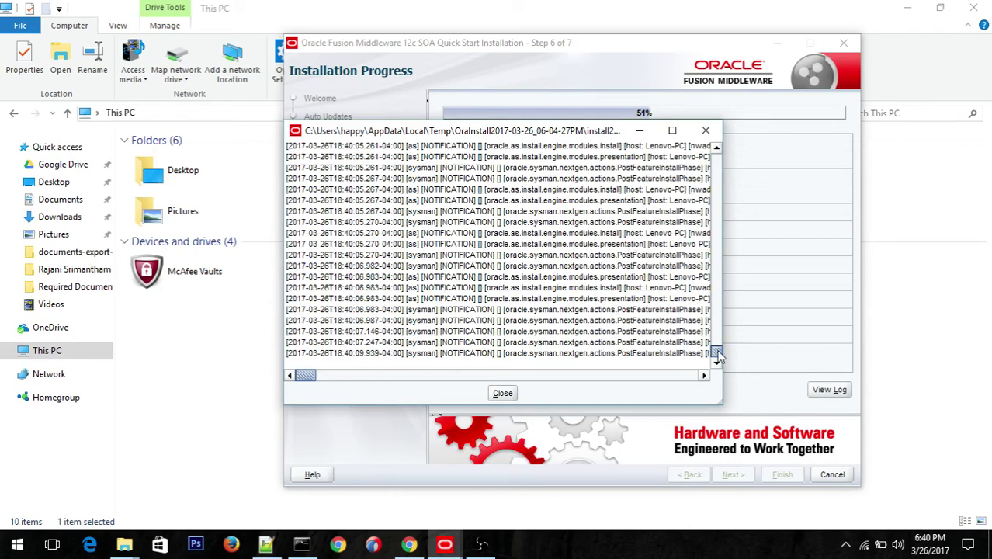
{"action": "mouse_move", "coordinate": [717, 354]}
{"action": "left_mouse_down"}
{"action": "mouse_move", "coordinate": [718, 311]}
{"action": "mouse_move", "coordinate": [716, 356]}
{"action": "left_mouse_up"}
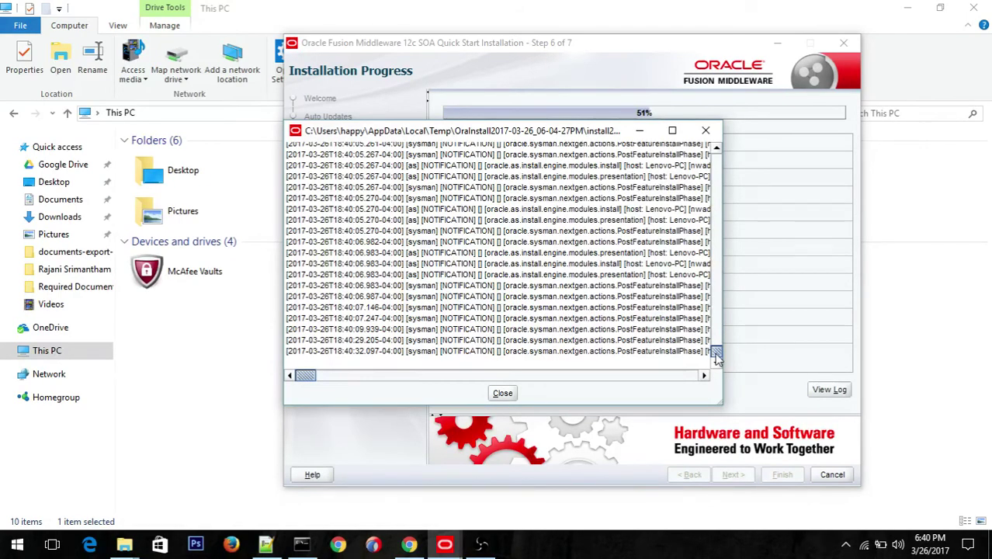
{"action": "left_click_drag", "start_coordinate": [718, 355], "coordinate": [716, 276]}
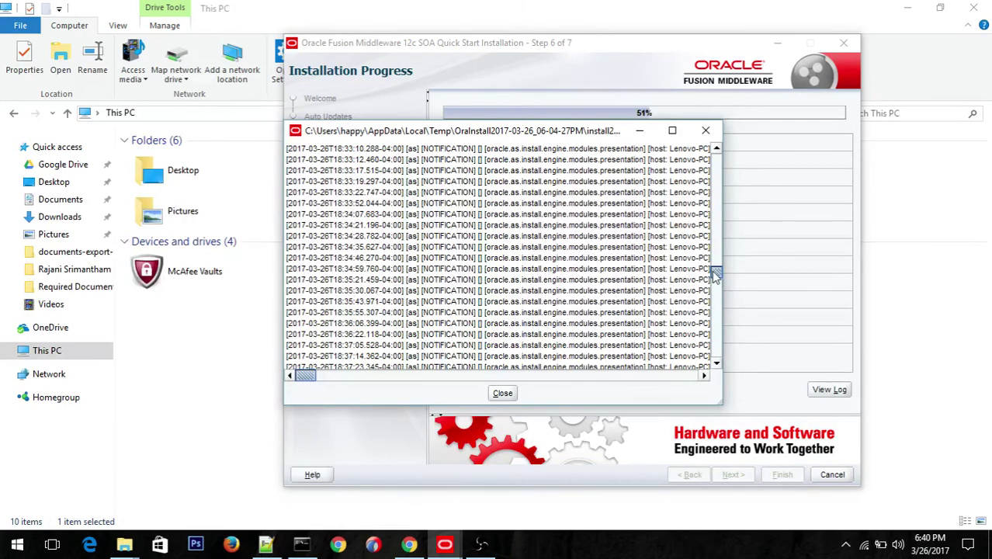
{"action": "left_click_drag", "start_coordinate": [715, 275], "coordinate": [720, 201]}
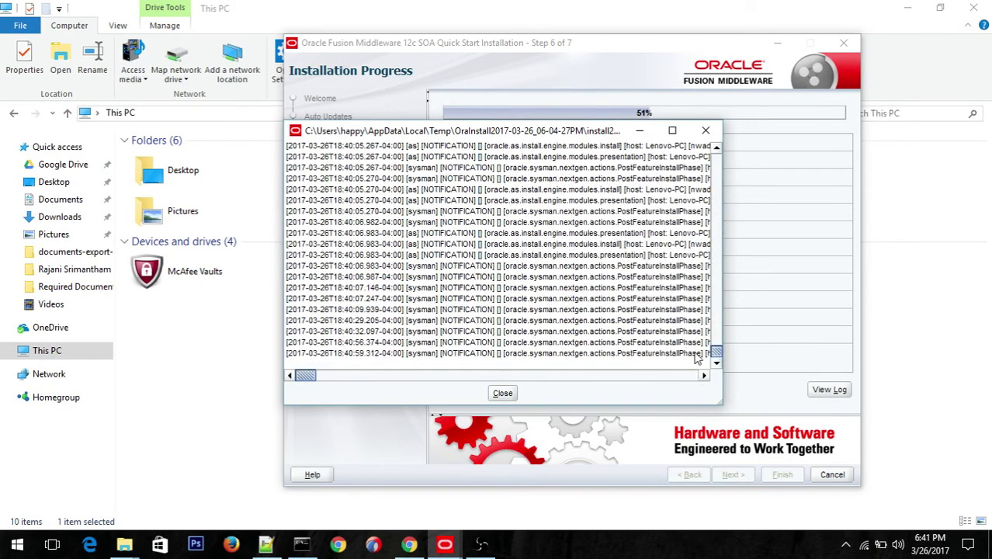
{"action": "left_click_drag", "start_coordinate": [718, 355], "coordinate": [721, 194]}
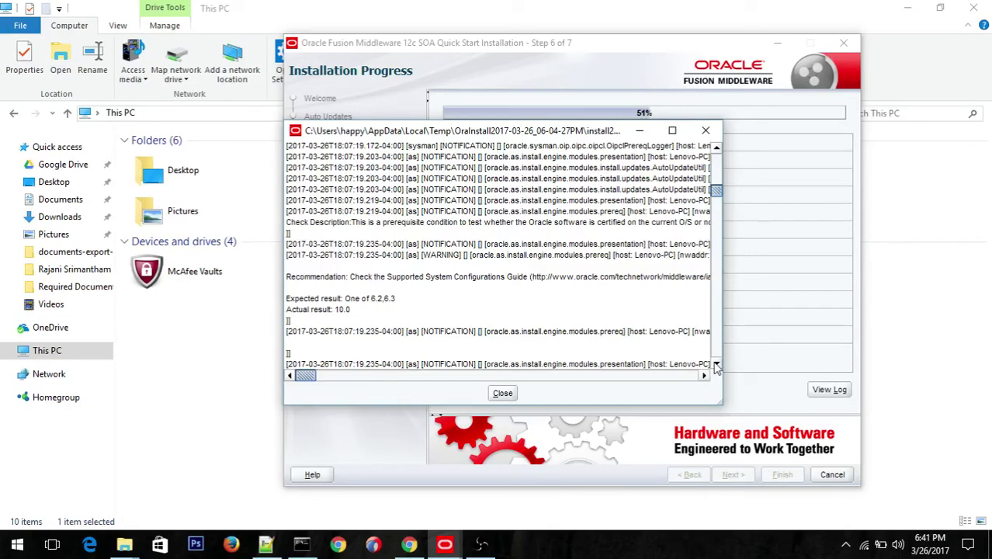
Step: Scroll the installation log to the JDK prerequisite check entry
{"action": "left_click", "coordinate": [717, 365]}
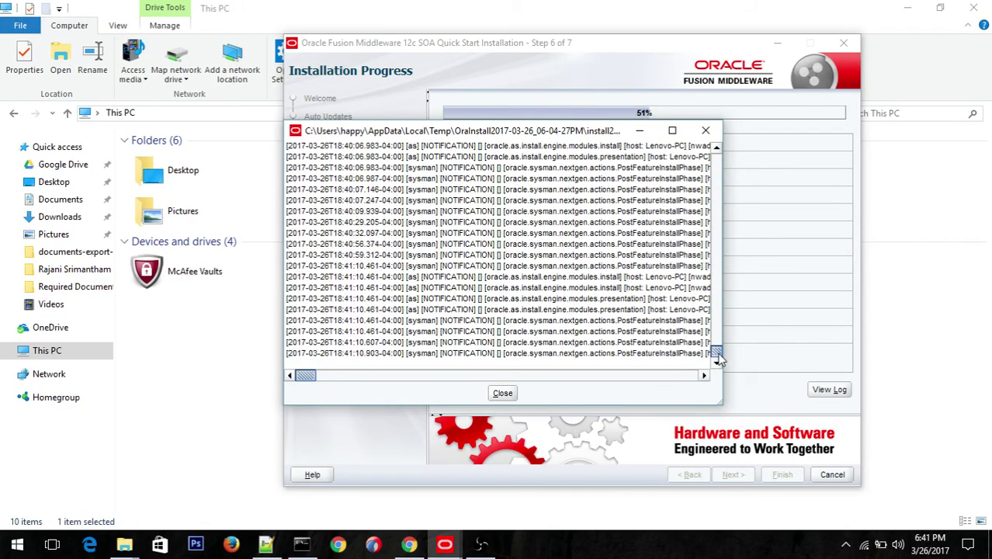
{"action": "left_click_drag", "start_coordinate": [718, 353], "coordinate": [719, 184]}
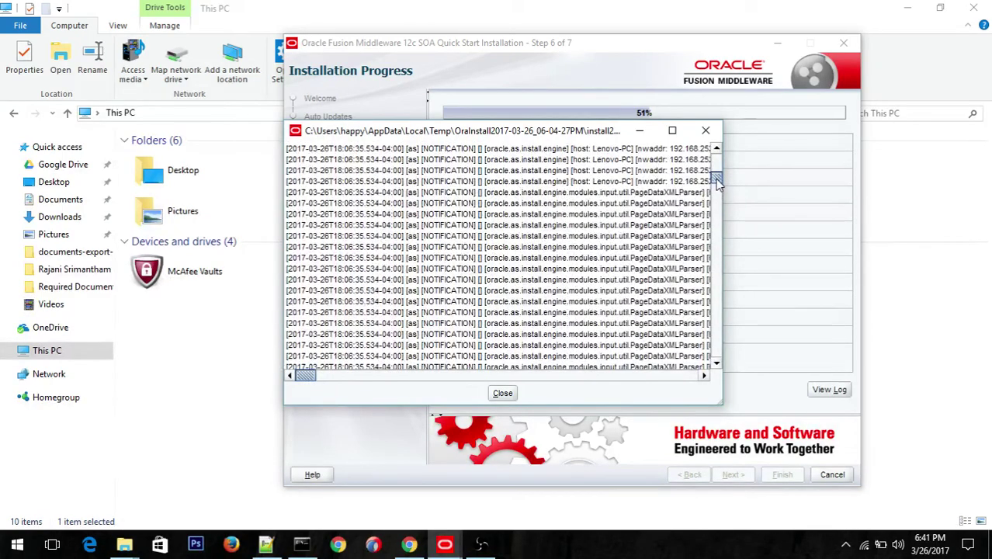
{"action": "left_click_drag", "start_coordinate": [718, 180], "coordinate": [717, 197]}
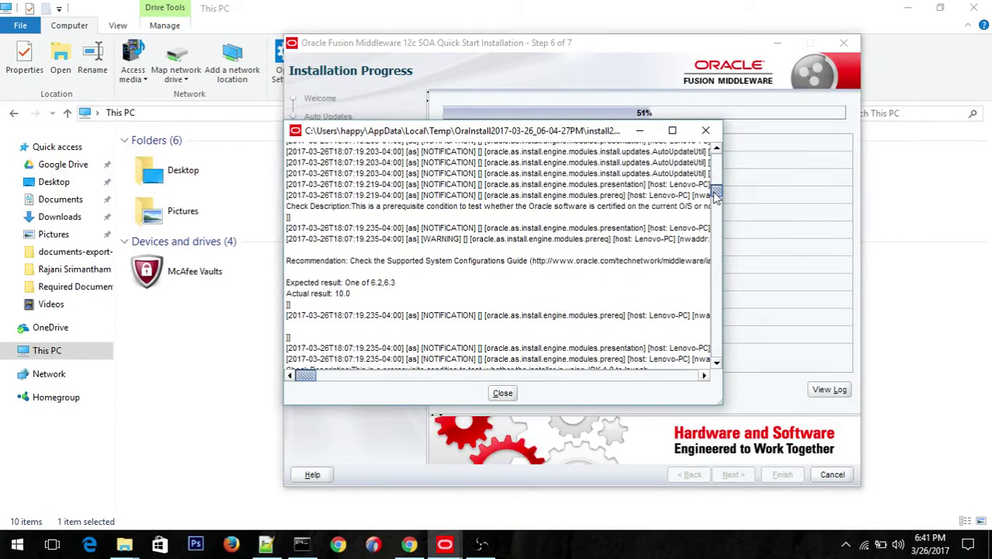
{"action": "mouse_move", "coordinate": [717, 196]}
{"action": "left_mouse_down"}
{"action": "mouse_move", "coordinate": [716, 171]}
{"action": "mouse_move", "coordinate": [719, 198]}
{"action": "left_mouse_up"}
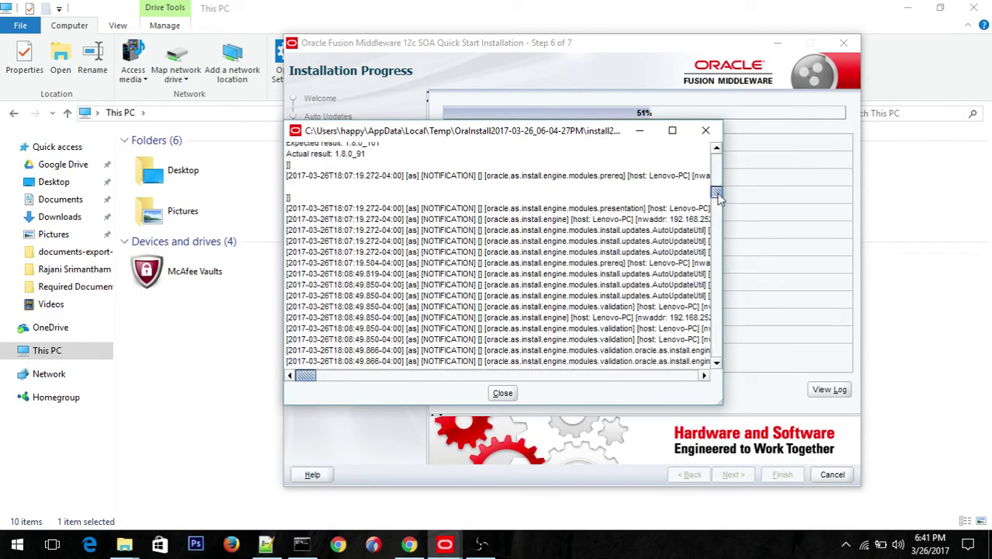
{"action": "left_click", "coordinate": [718, 152]}
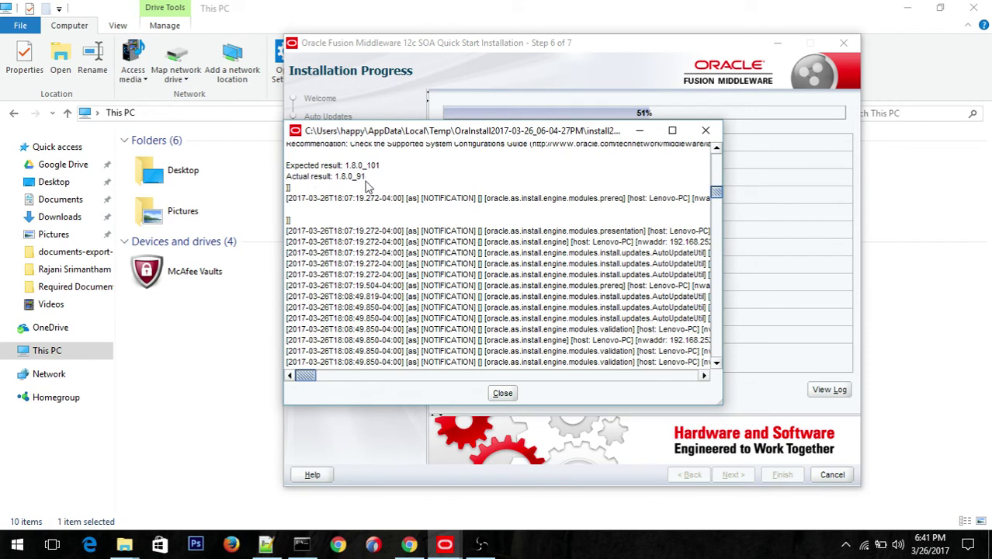
Step: Highlight the JDK expected result 1.8.0_101 and actual result 1.8.0_91 in the log
{"action": "left_click_drag", "start_coordinate": [370, 180], "coordinate": [341, 170]}
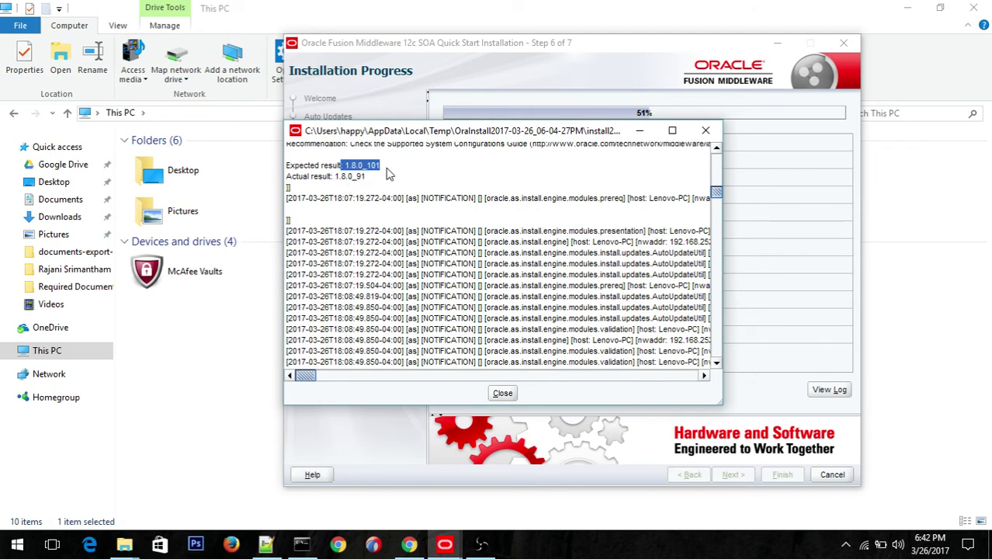
{"action": "left_click", "coordinate": [382, 171]}
{"action": "left_click_drag", "start_coordinate": [382, 172], "coordinate": [346, 170]}
{"action": "left_click_drag", "start_coordinate": [716, 194], "coordinate": [779, 190]}
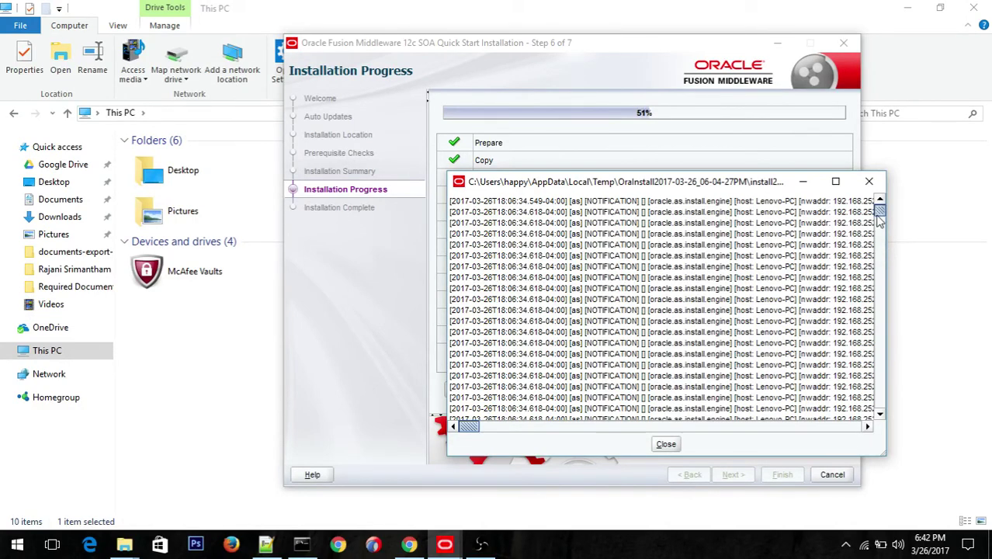
Step: Close the log viewer, returning to the progress page at 98%
{"action": "mouse_move", "coordinate": [879, 218]}
{"action": "left_mouse_down"}
{"action": "mouse_move", "coordinate": [878, 244]}
{"action": "mouse_move", "coordinate": [880, 223]}
{"action": "left_mouse_up"}
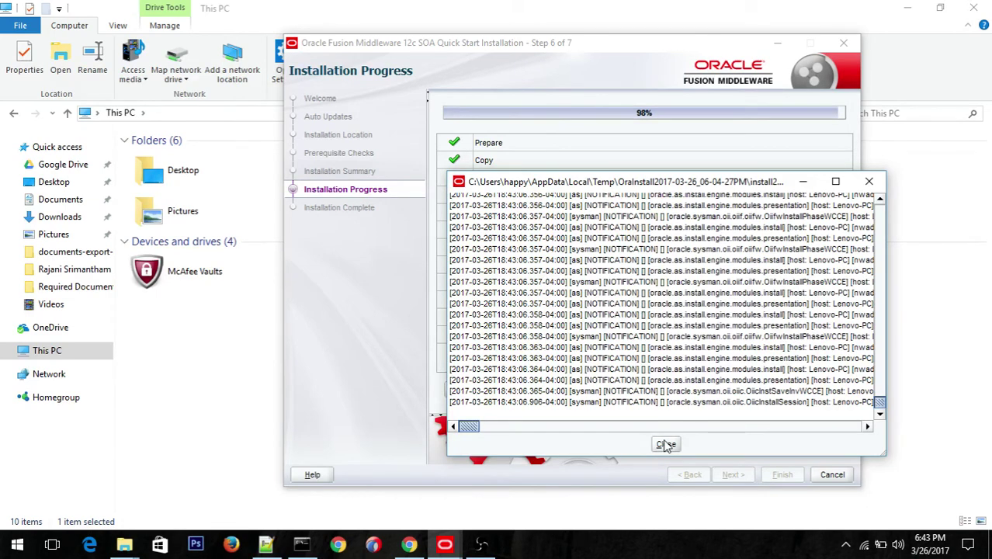
{"action": "left_click", "coordinate": [665, 446]}
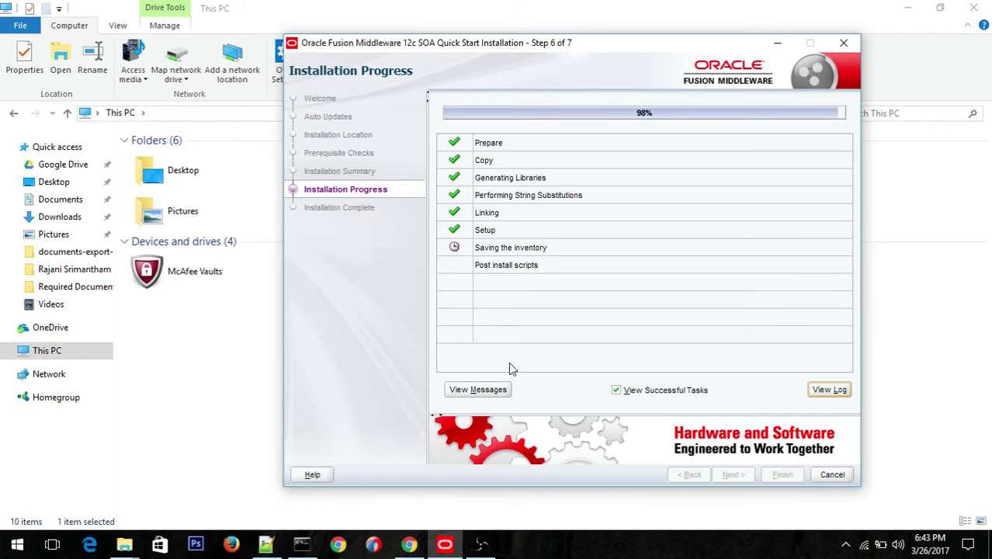
Step: Replace the banner with View Messages and scroll the message pane
{"action": "left_click", "coordinate": [487, 392]}
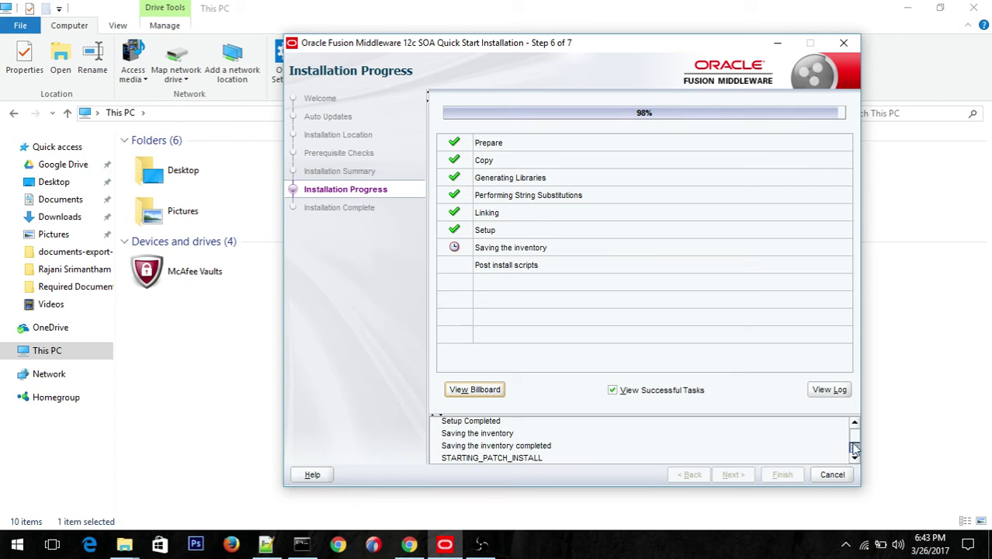
{"action": "mouse_move", "coordinate": [854, 450]}
{"action": "left_mouse_down"}
{"action": "mouse_move", "coordinate": [856, 420]}
{"action": "mouse_move", "coordinate": [854, 442]}
{"action": "left_mouse_up"}
{"action": "left_click", "coordinate": [465, 391]}
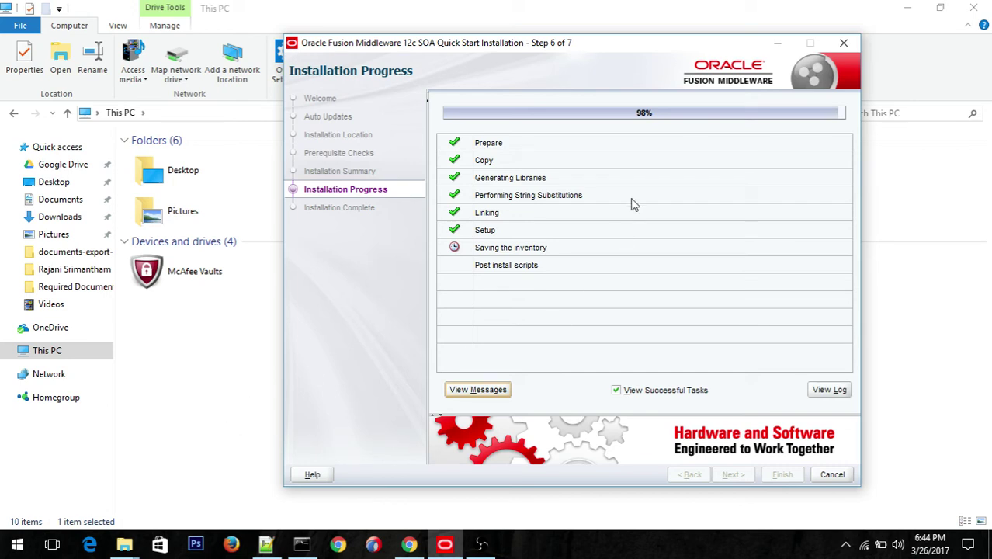
{"action": "left_click_drag", "start_coordinate": [523, 49], "coordinate": [505, 31]}
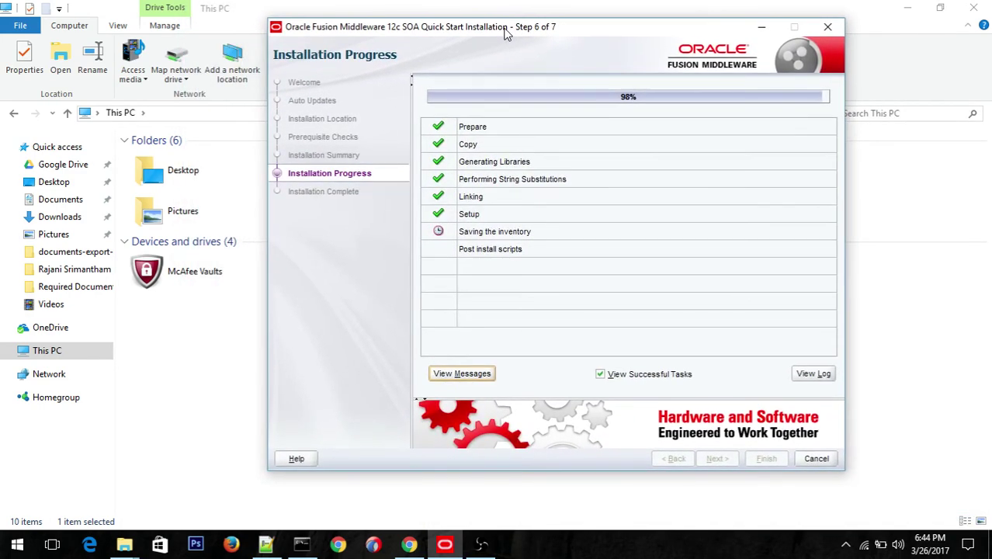
{"action": "left_click_drag", "start_coordinate": [505, 31], "coordinate": [487, 50]}
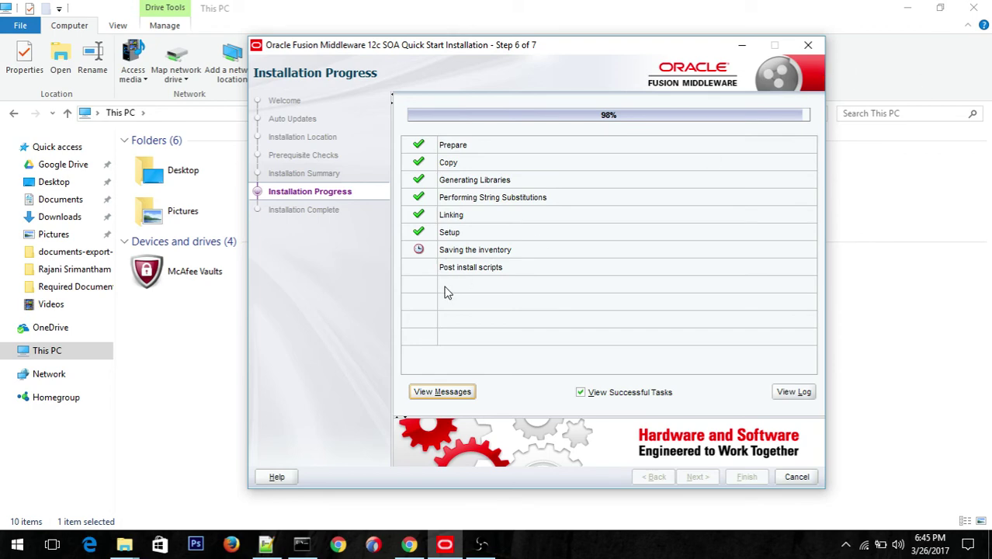
Step: Hide This PC, glance at the Notepad++ notes, reposition the installer and show its messages
{"action": "left_click", "coordinate": [908, 10]}
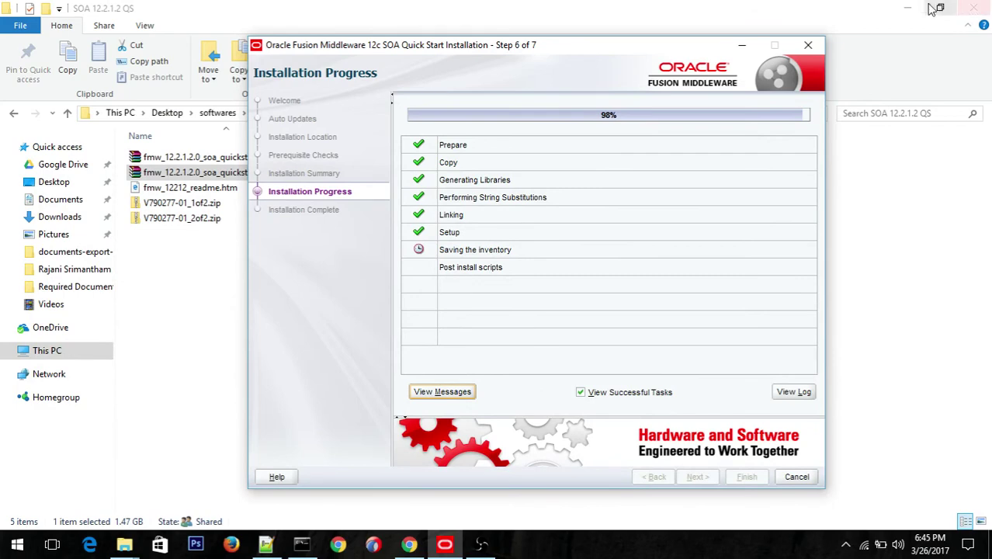
{"action": "left_click", "coordinate": [266, 544]}
{"action": "left_click", "coordinate": [445, 543]}
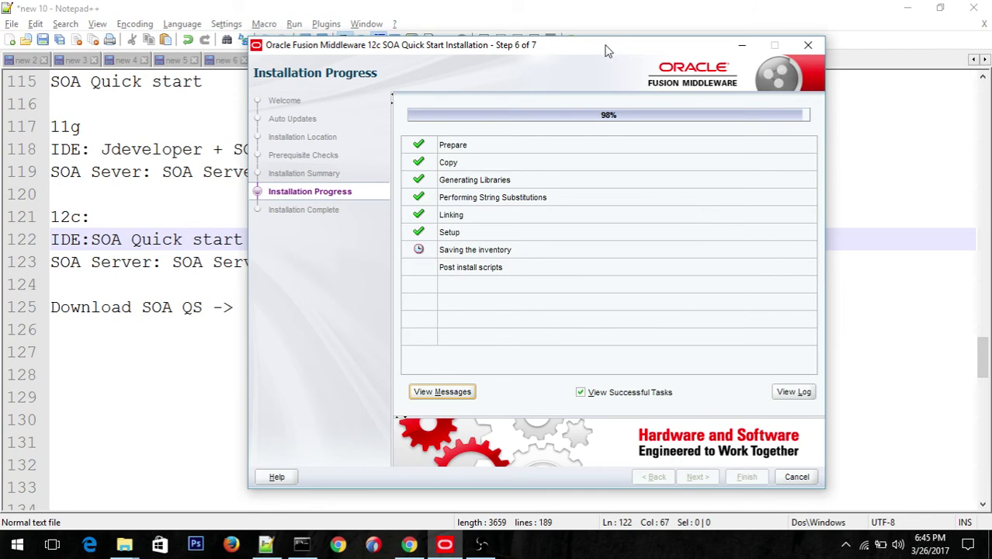
{"action": "left_click_drag", "start_coordinate": [609, 51], "coordinate": [605, 189]}
{"action": "left_click_drag", "start_coordinate": [616, 110], "coordinate": [612, 31]}
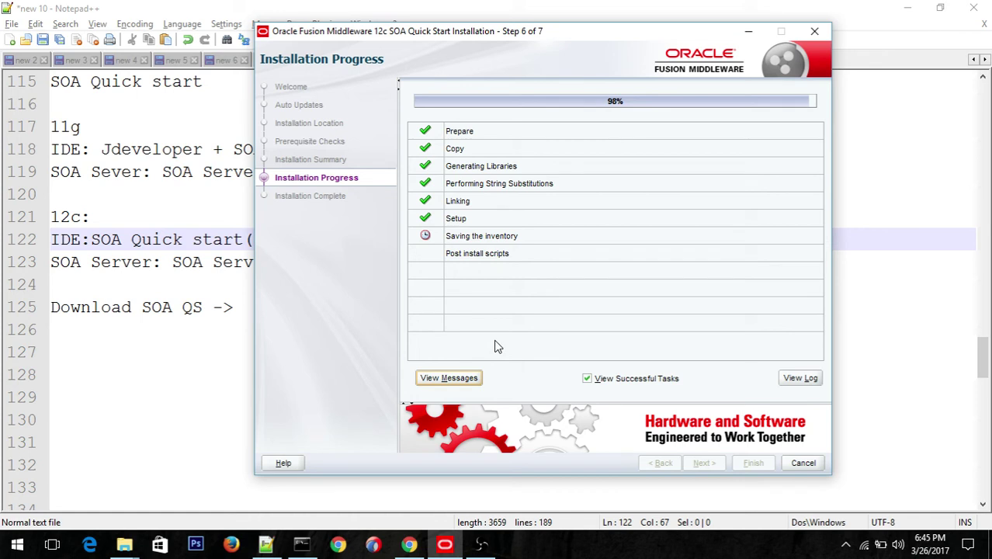
{"action": "left_click", "coordinate": [458, 379]}
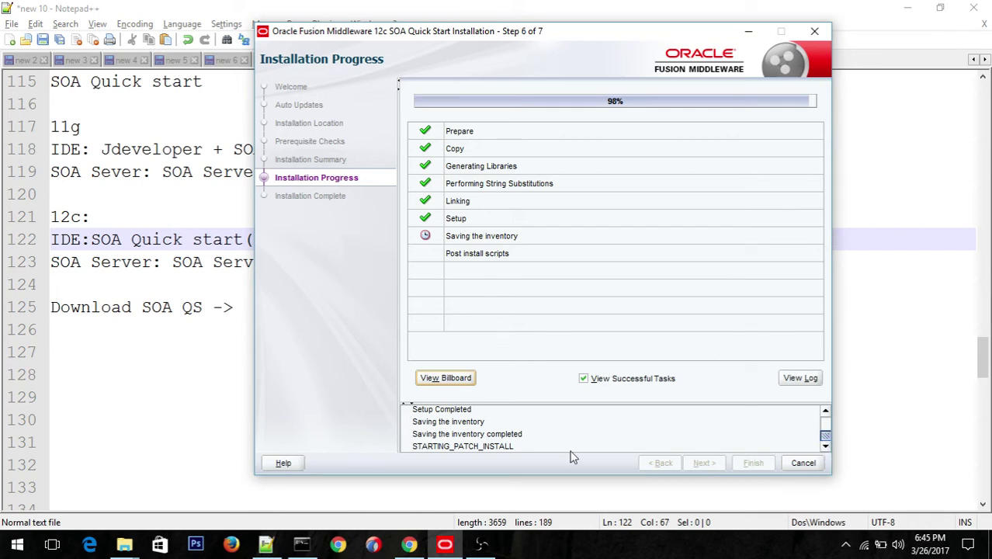
Step: Open the full installation log in its own viewer window
{"action": "left_click", "coordinate": [801, 379]}
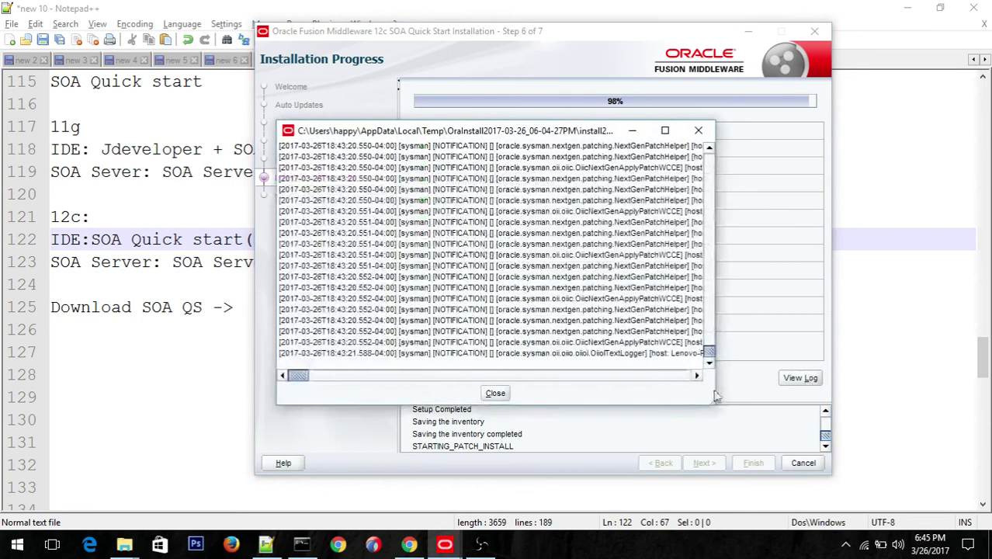
{"action": "left_click", "coordinate": [709, 363]}
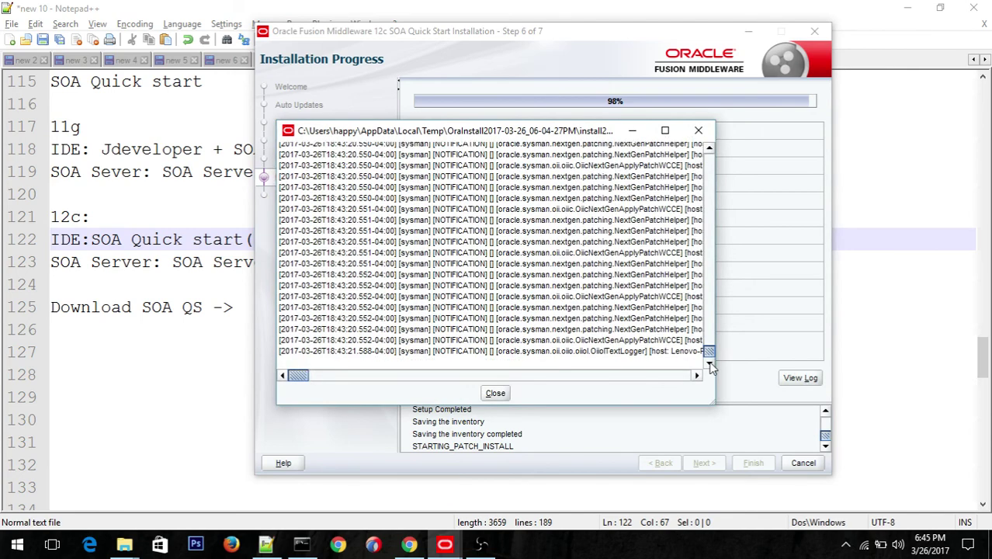
{"action": "left_click_drag", "start_coordinate": [297, 377], "coordinate": [330, 378]}
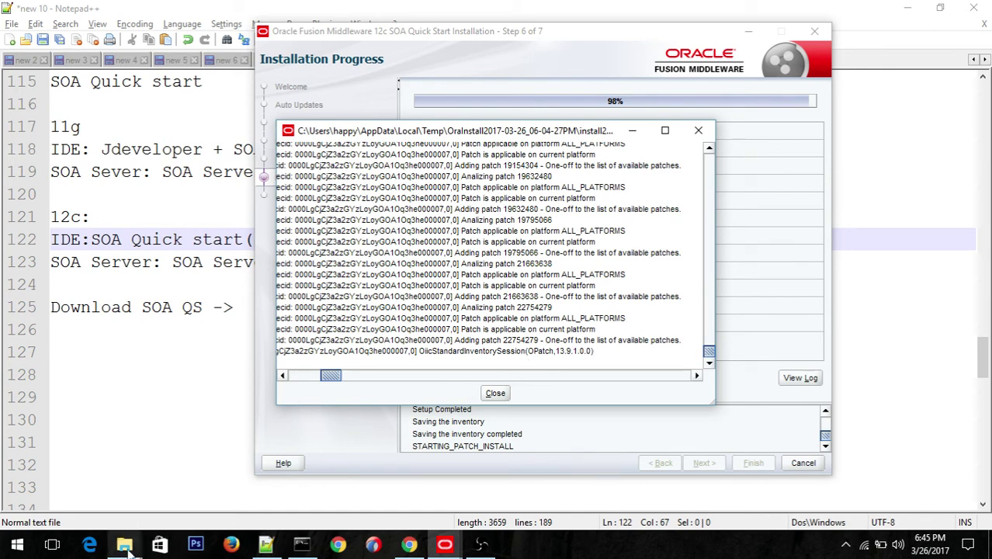
{"action": "mouse_move", "coordinate": [127, 548]}
{"action": "mouse_move", "coordinate": [119, 514]}
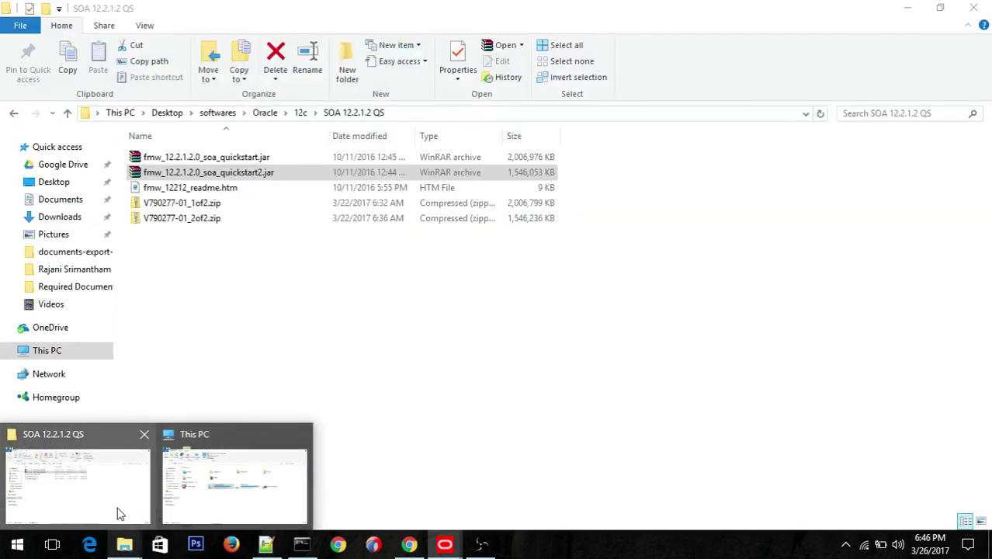
{"action": "mouse_move", "coordinate": [445, 544]}
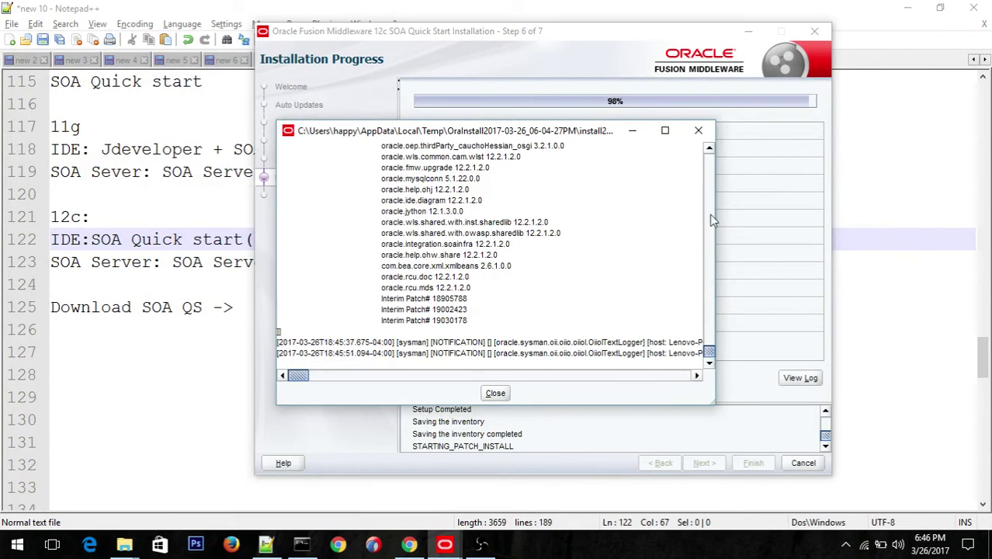
Step: Scroll the log to the latest Interim Patch entries and move the window aside to reveal the step list
{"action": "left_click", "coordinate": [712, 149]}
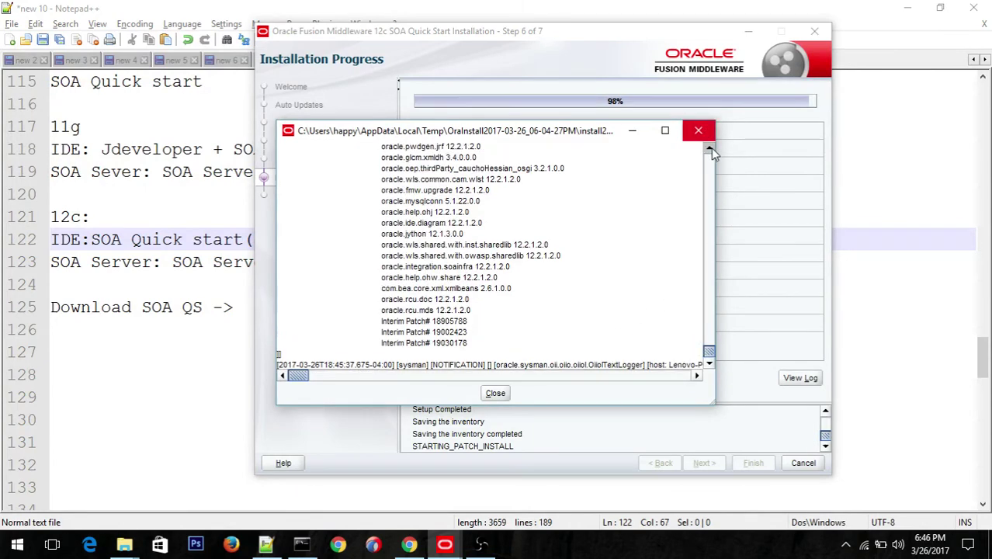
{"action": "left_click", "coordinate": [711, 148]}
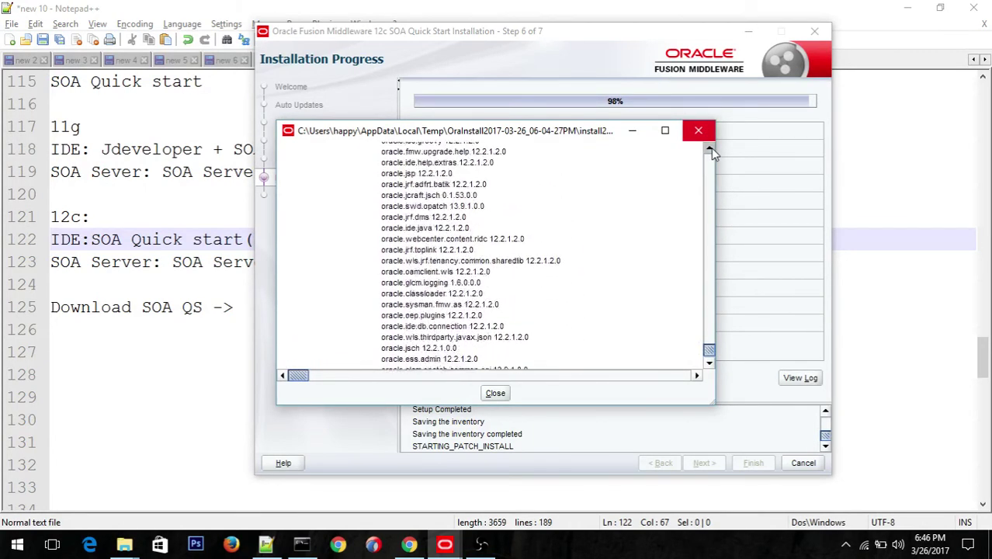
{"action": "left_click", "coordinate": [711, 148]}
{"action": "left_click", "coordinate": [711, 149]}
{"action": "left_click", "coordinate": [712, 148]}
{"action": "left_click", "coordinate": [710, 148]}
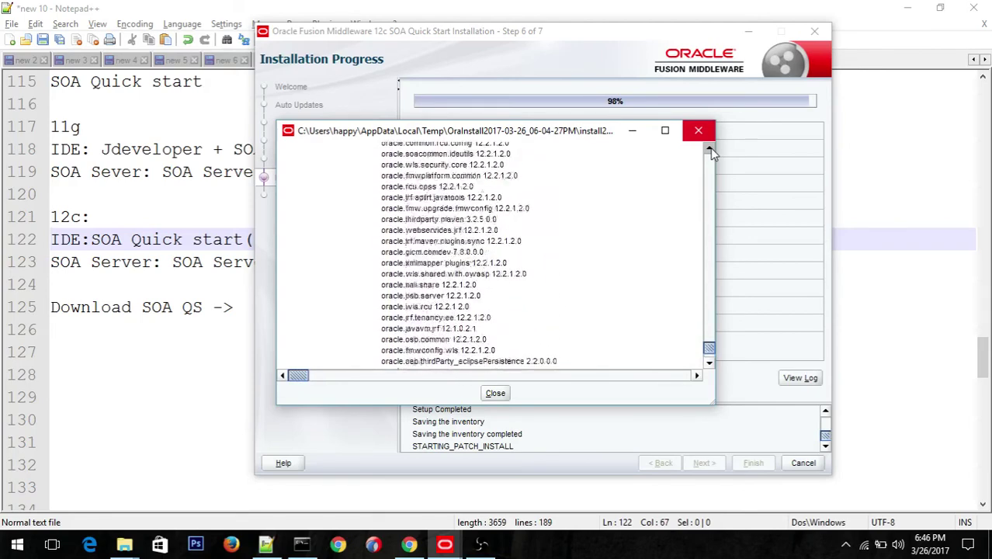
{"action": "left_click", "coordinate": [710, 149]}
{"action": "left_click", "coordinate": [711, 148]}
{"action": "left_click", "coordinate": [711, 148]}
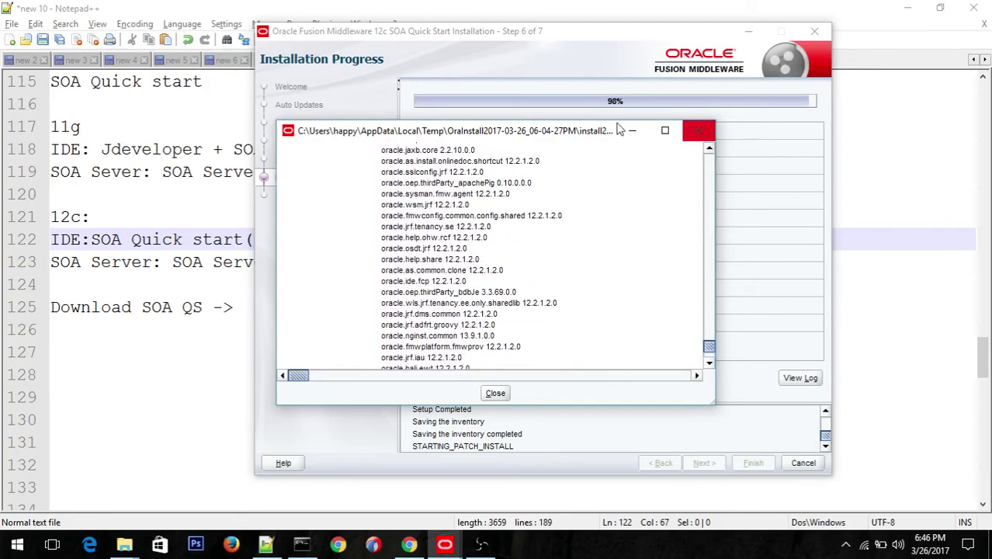
{"action": "left_click_drag", "start_coordinate": [534, 136], "coordinate": [562, 132]}
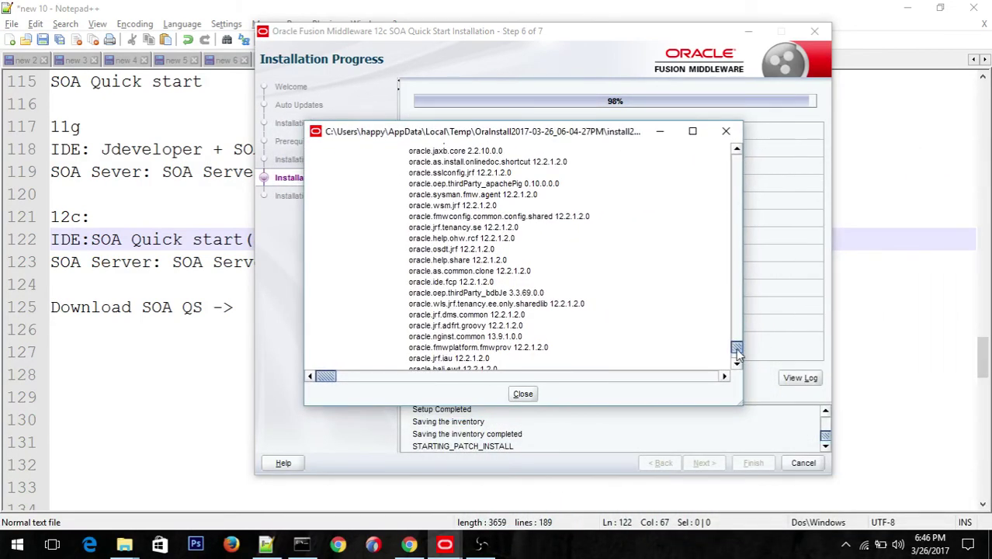
{"action": "left_click_drag", "start_coordinate": [738, 351], "coordinate": [744, 364]}
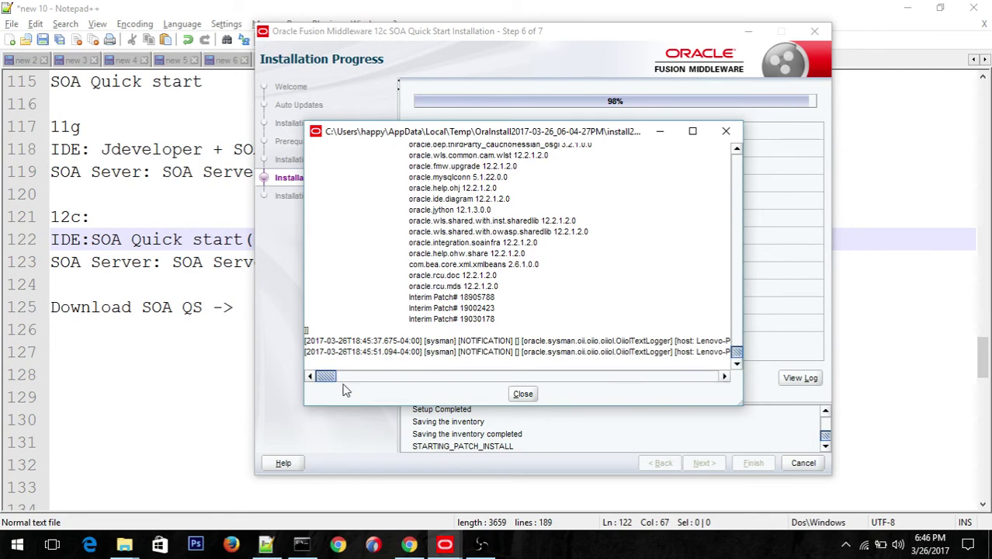
Step: Read through the log entries horizontally and vertically, then close the log viewer at 98% progress
{"action": "mouse_move", "coordinate": [329, 380]}
{"action": "left_mouse_down"}
{"action": "mouse_move", "coordinate": [413, 379]}
{"action": "mouse_move", "coordinate": [327, 378]}
{"action": "left_mouse_up"}
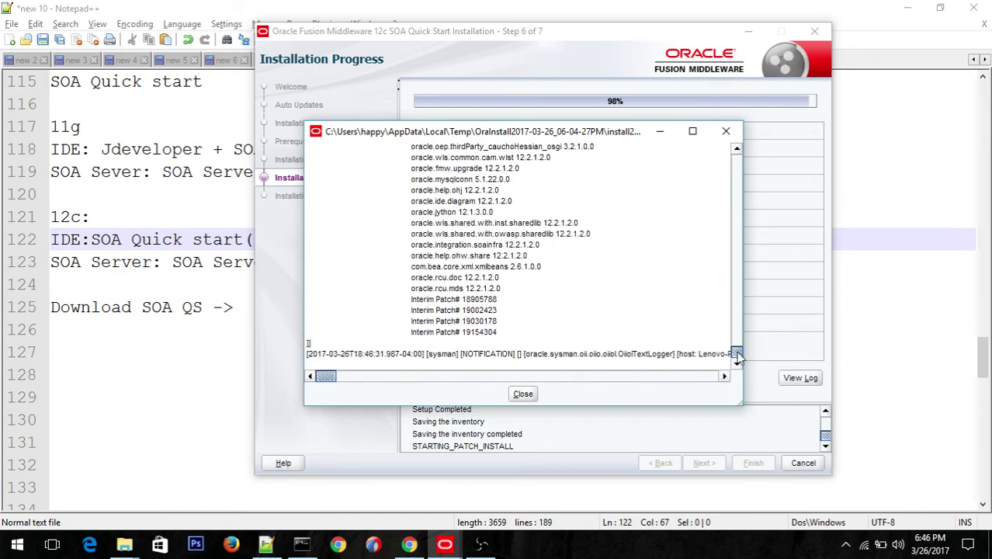
{"action": "mouse_move", "coordinate": [737, 355]}
{"action": "left_mouse_down"}
{"action": "mouse_move", "coordinate": [739, 330]}
{"action": "mouse_move", "coordinate": [737, 371]}
{"action": "left_mouse_up"}
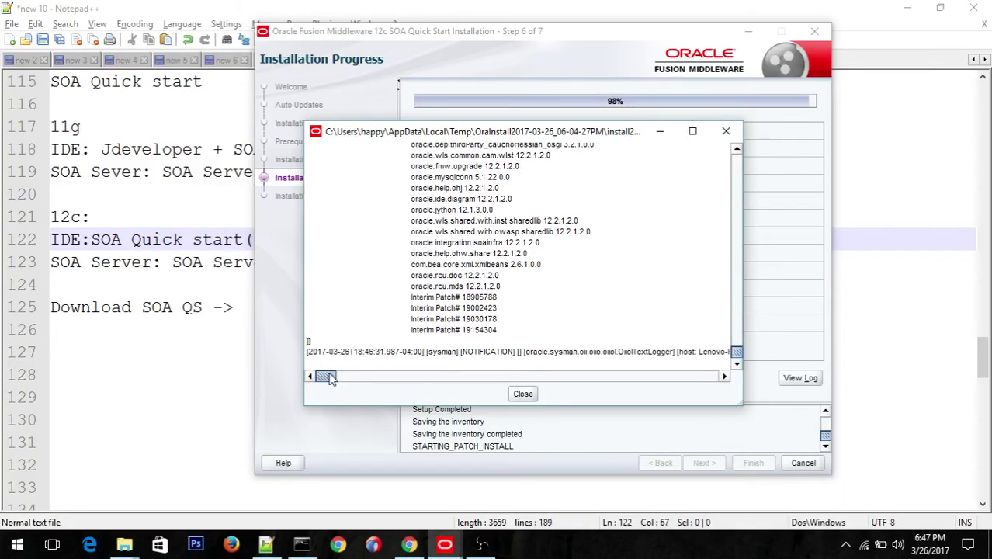
{"action": "left_click_drag", "start_coordinate": [330, 378], "coordinate": [363, 386]}
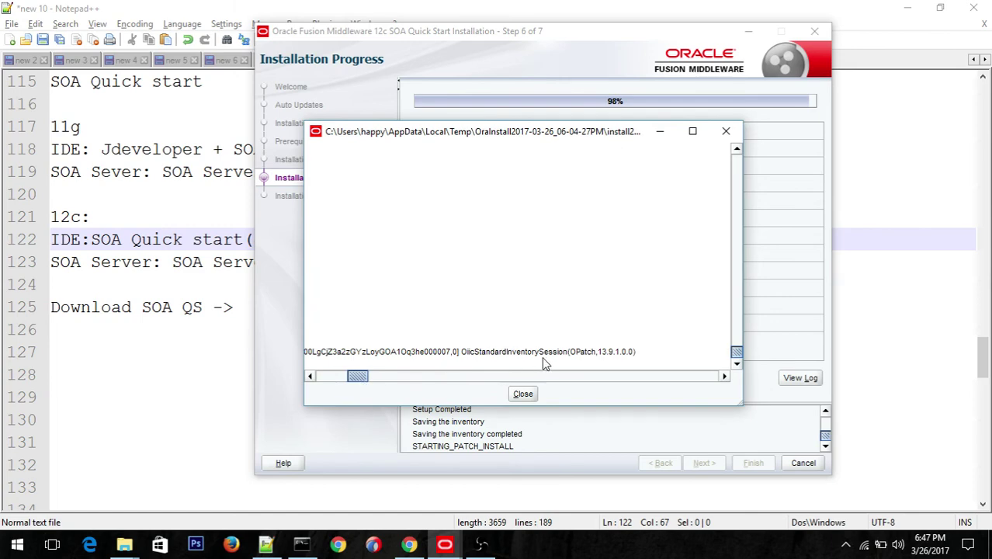
{"action": "scroll", "coordinate": [542, 356], "scroll_direction": "up", "scroll_amount": 10}
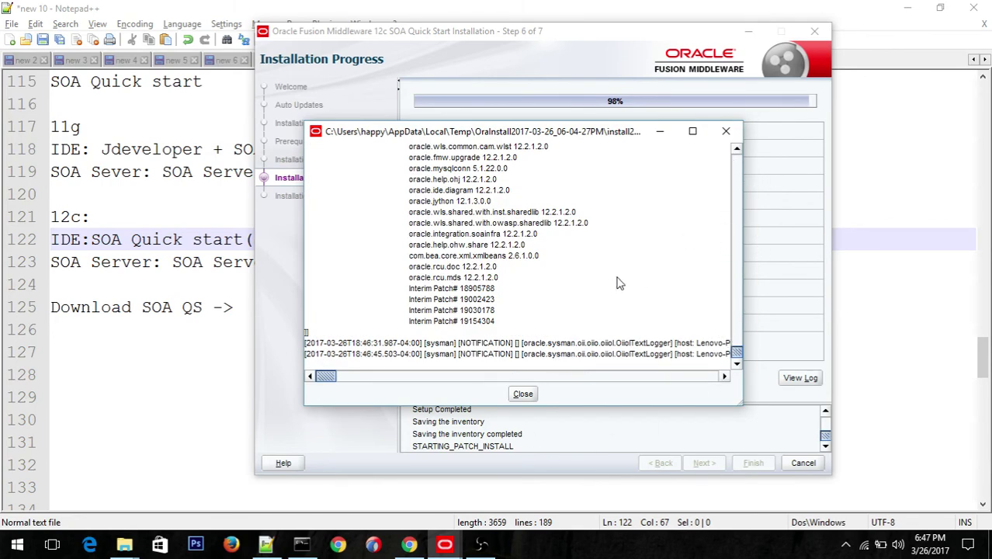
{"action": "left_click", "coordinate": [523, 396]}
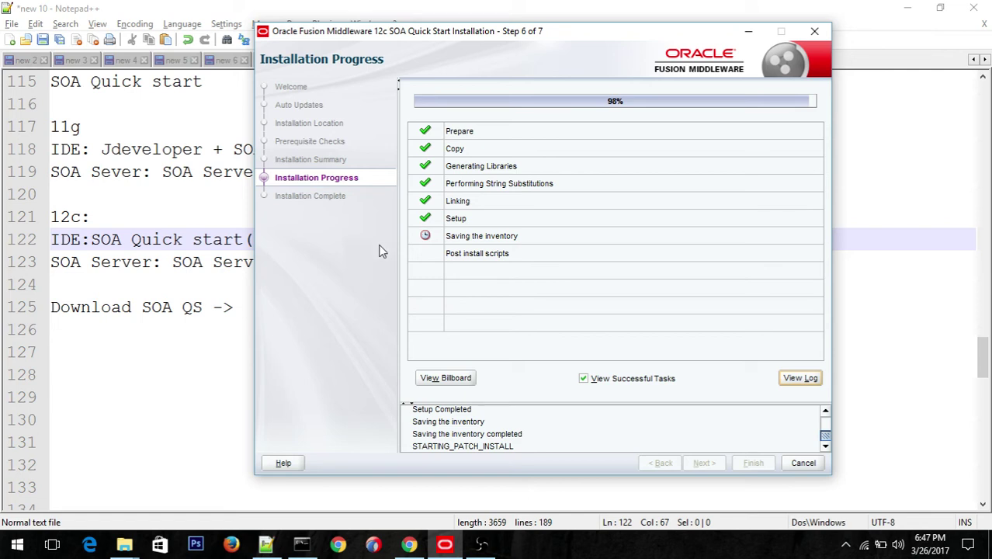
Step: Switch from the SOA 12.2.1.2 QS folder to the This PC File Explorer window
{"action": "mouse_move", "coordinate": [126, 547]}
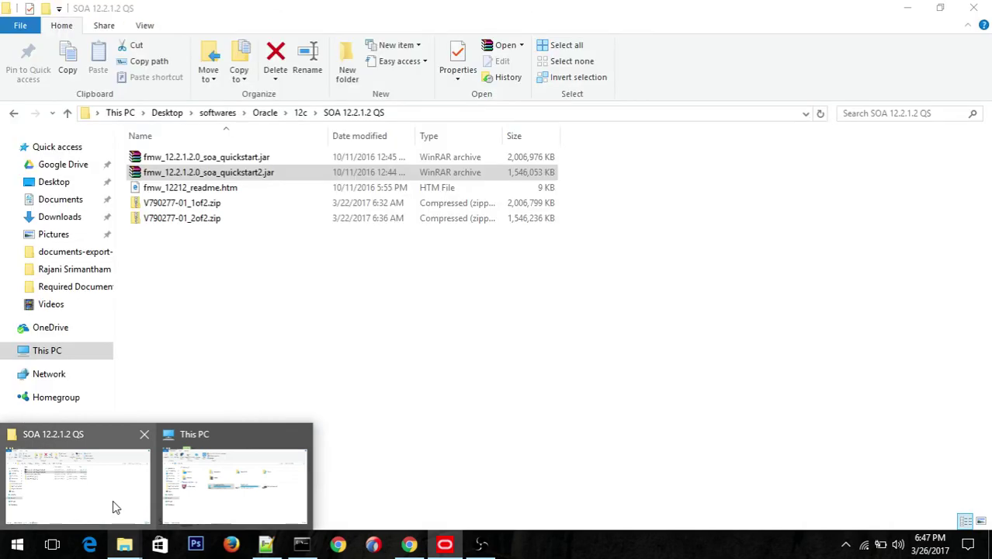
{"action": "left_click", "coordinate": [113, 507]}
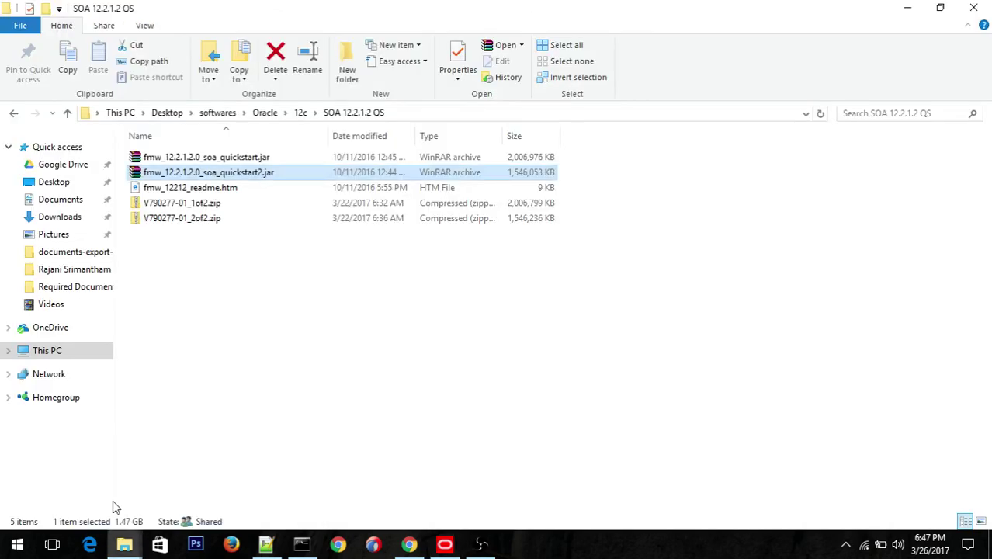
{"action": "mouse_move", "coordinate": [124, 543]}
{"action": "left_click", "coordinate": [250, 499]}
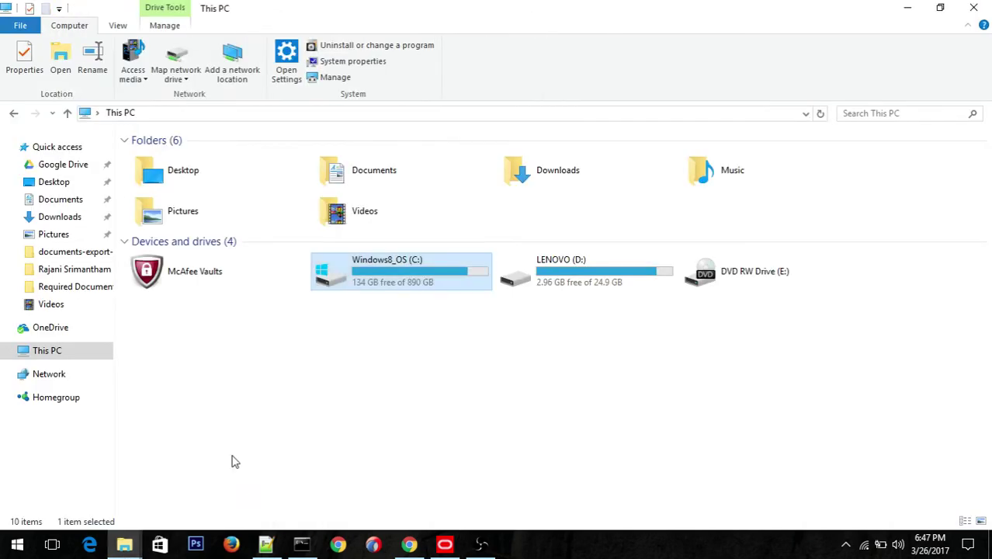
Step: Browse to C:\Oracle\Middleware_SOAQS\OPatch, then bring the running installer back to the front
{"action": "double_click", "coordinate": [390, 286]}
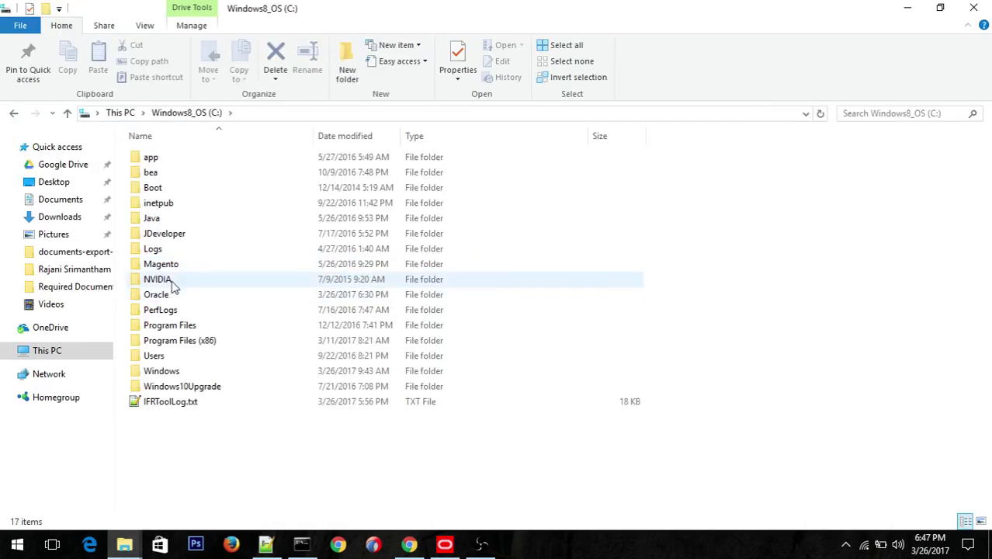
{"action": "double_click", "coordinate": [160, 295]}
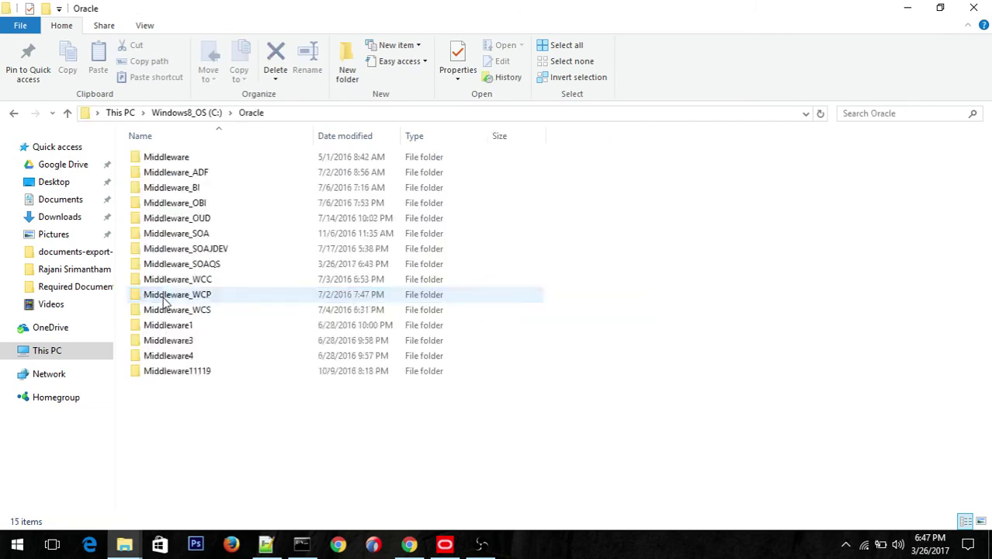
{"action": "left_click", "coordinate": [200, 268]}
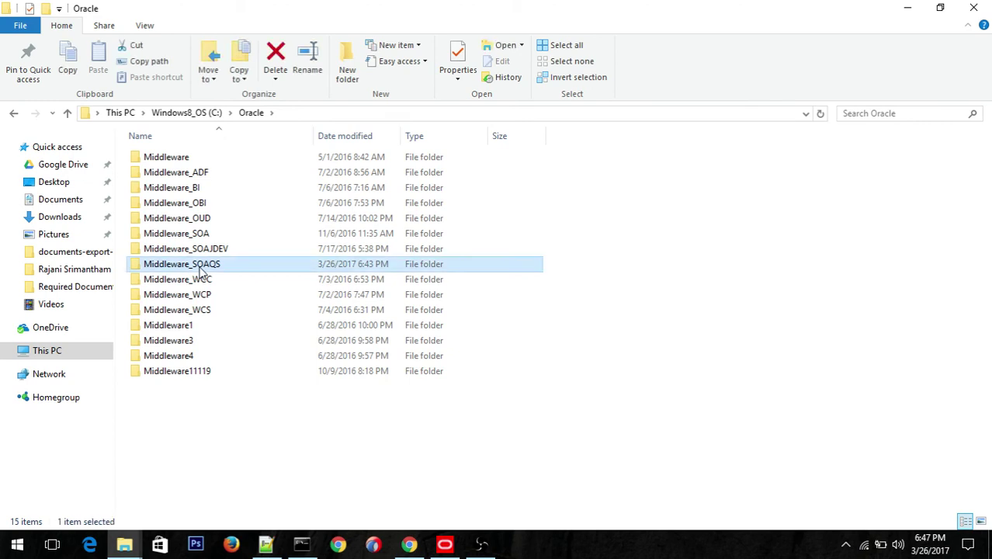
{"action": "double_click", "coordinate": [201, 268]}
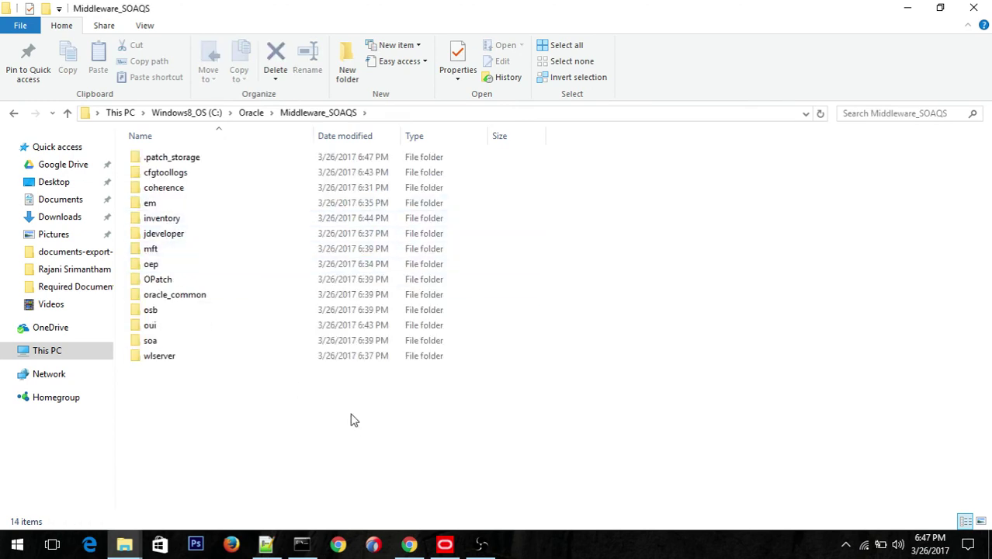
{"action": "double_click", "coordinate": [164, 280]}
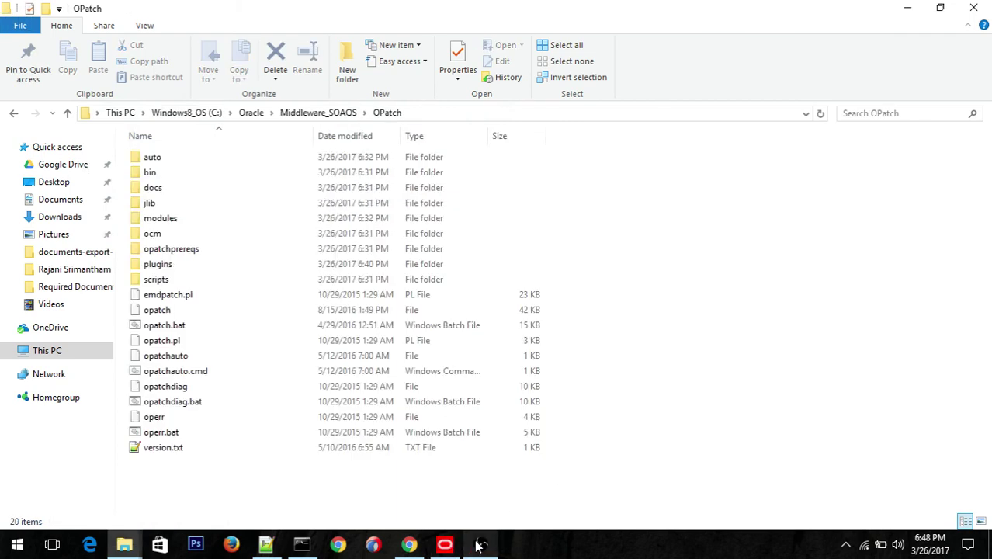
{"action": "mouse_move", "coordinate": [479, 545]}
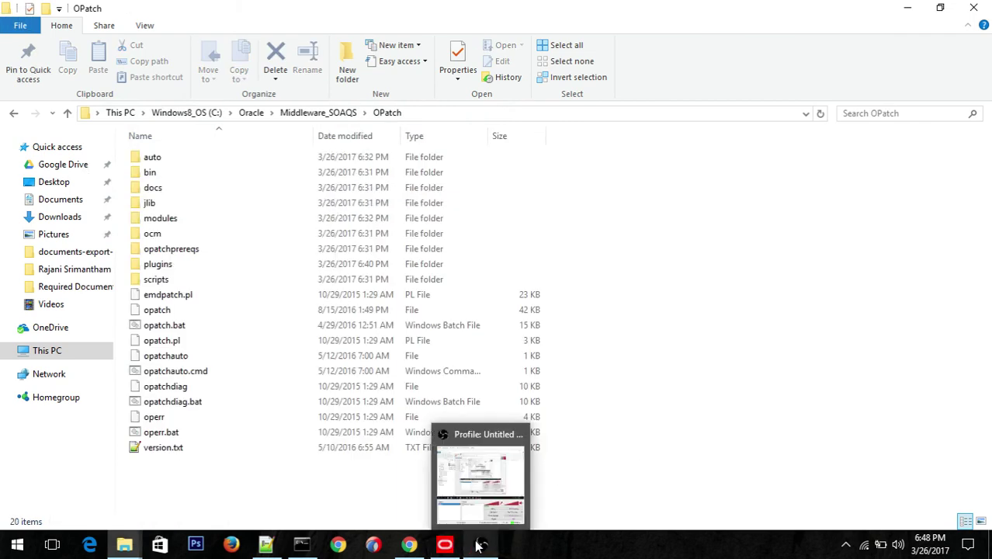
{"action": "left_click", "coordinate": [445, 546]}
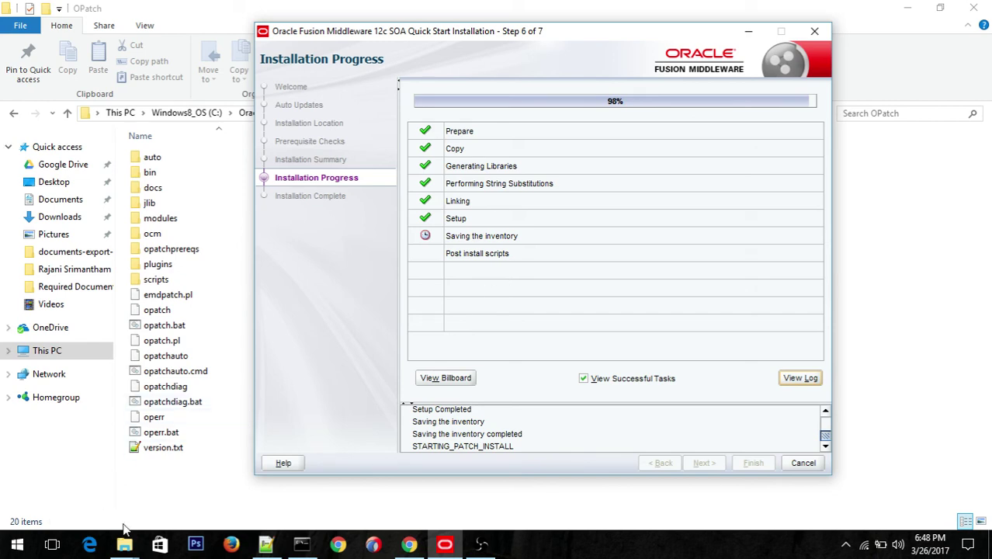
Step: Glance at the Notepad++ notes and Start menu, returning to the installer as it completes to 100%
{"action": "mouse_move", "coordinate": [129, 548]}
{"action": "mouse_move", "coordinate": [260, 463]}
{"action": "left_click", "coordinate": [266, 543]}
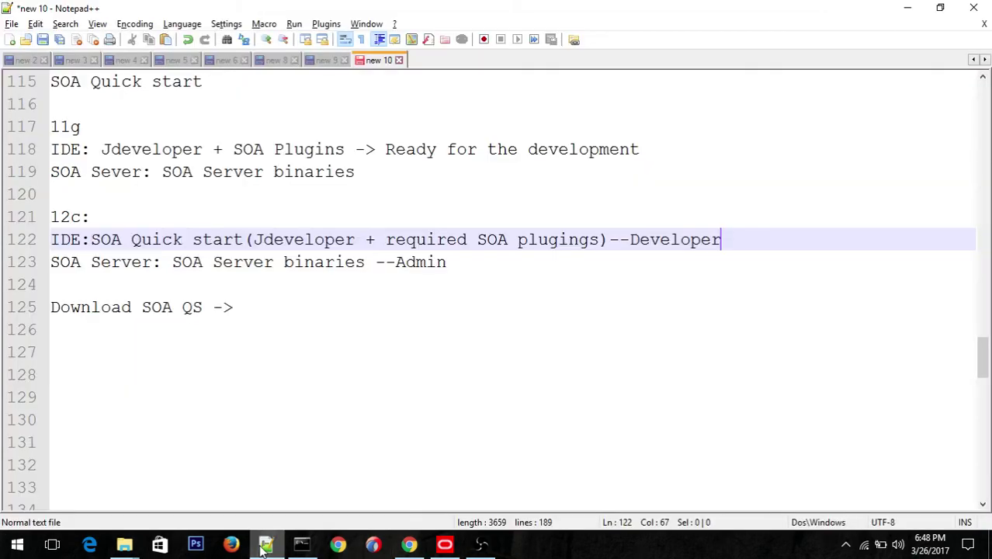
{"action": "left_click", "coordinate": [447, 545]}
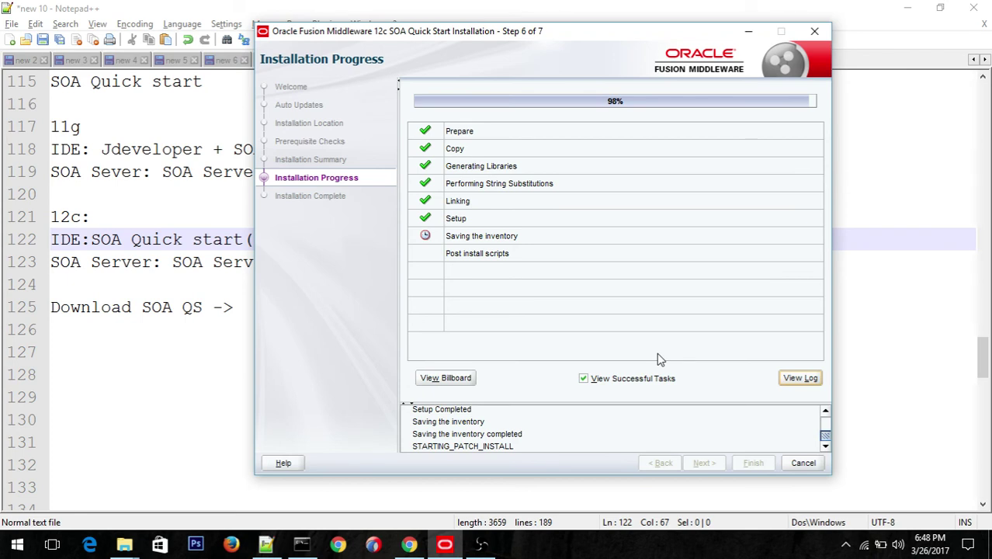
{"action": "left_click", "coordinate": [17, 548]}
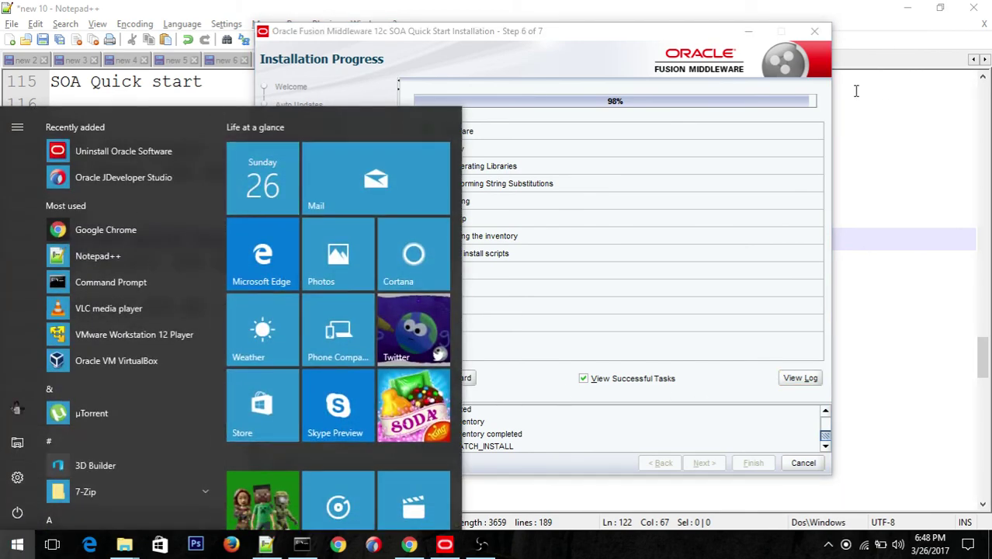
{"action": "left_click", "coordinate": [677, 34]}
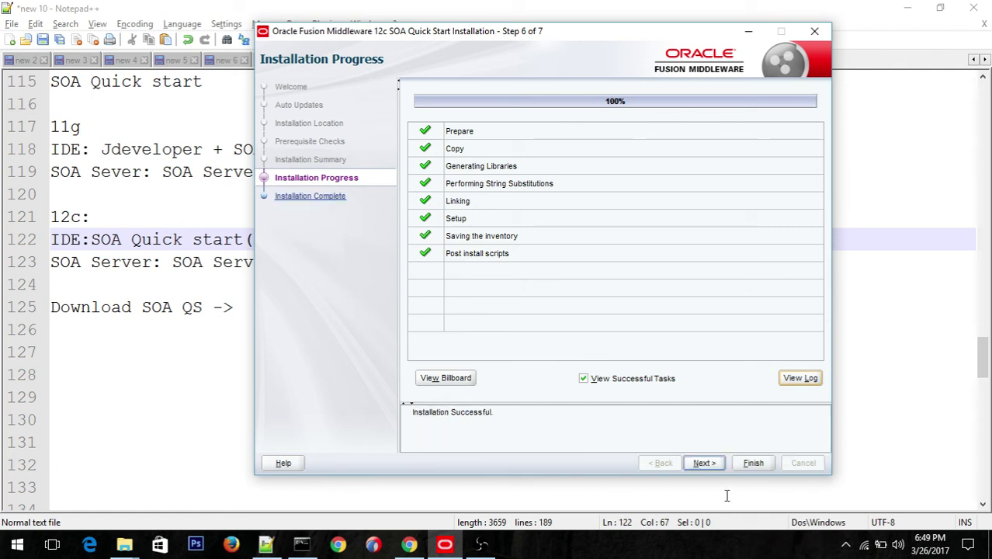
Step: Select the Installation Successful message and advance to the Step 7 of 7 Installation Complete page
{"action": "left_click", "coordinate": [494, 412]}
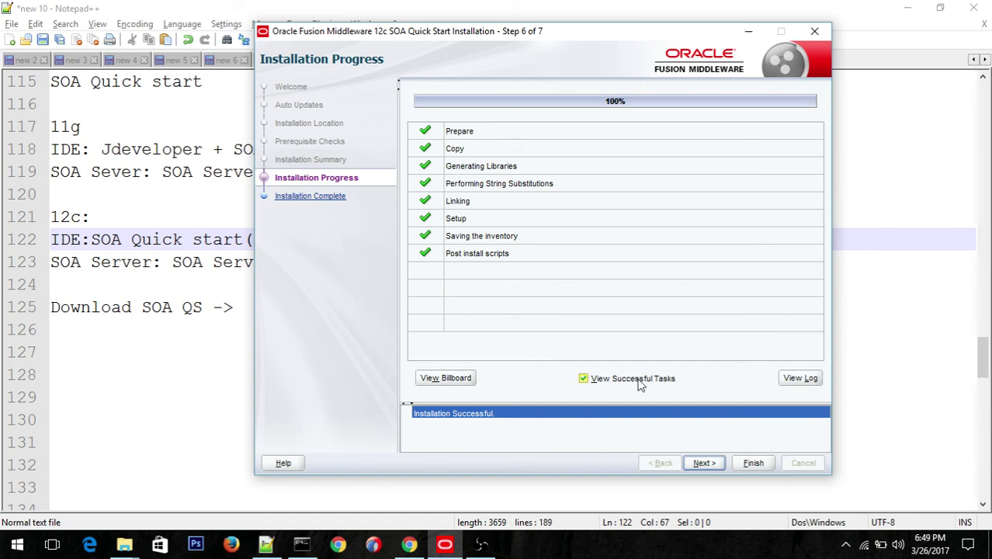
{"action": "left_click", "coordinate": [703, 464]}
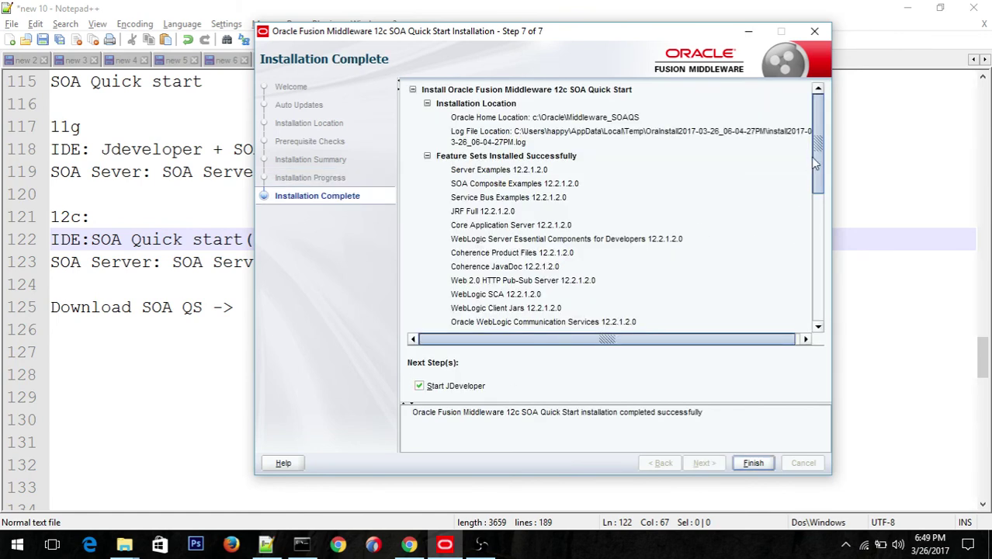
Step: Review the installed feature sets and finish with Start JDeveloper left checked
{"action": "left_click_drag", "start_coordinate": [821, 157], "coordinate": [822, 158]}
{"action": "left_click_drag", "start_coordinate": [824, 139], "coordinate": [817, 271]}
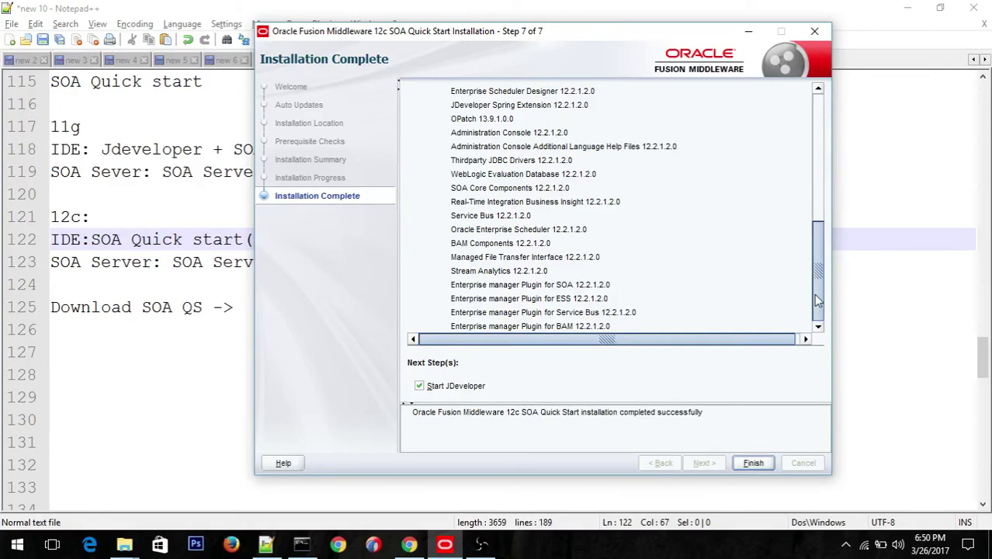
{"action": "left_click_drag", "start_coordinate": [819, 272], "coordinate": [813, 129]}
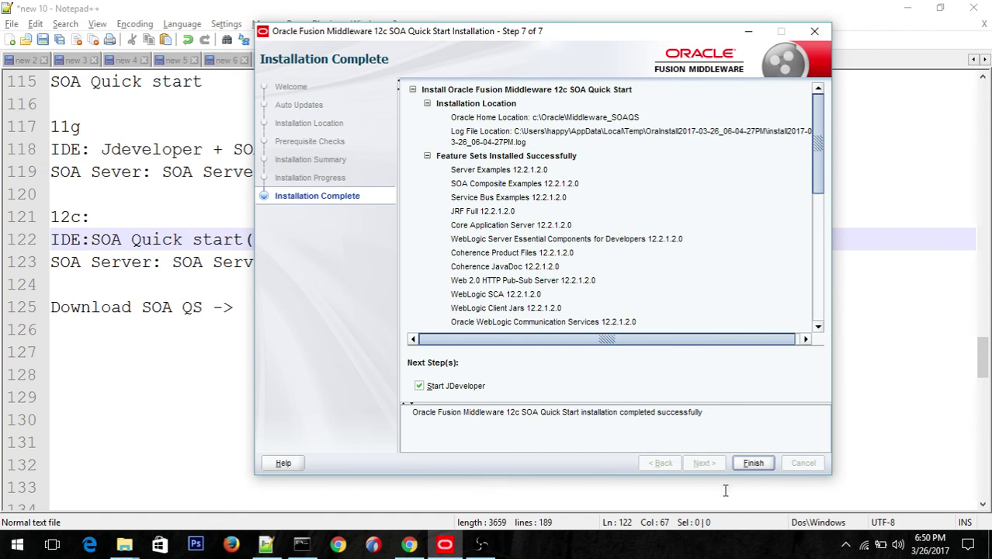
{"action": "left_click", "coordinate": [754, 462]}
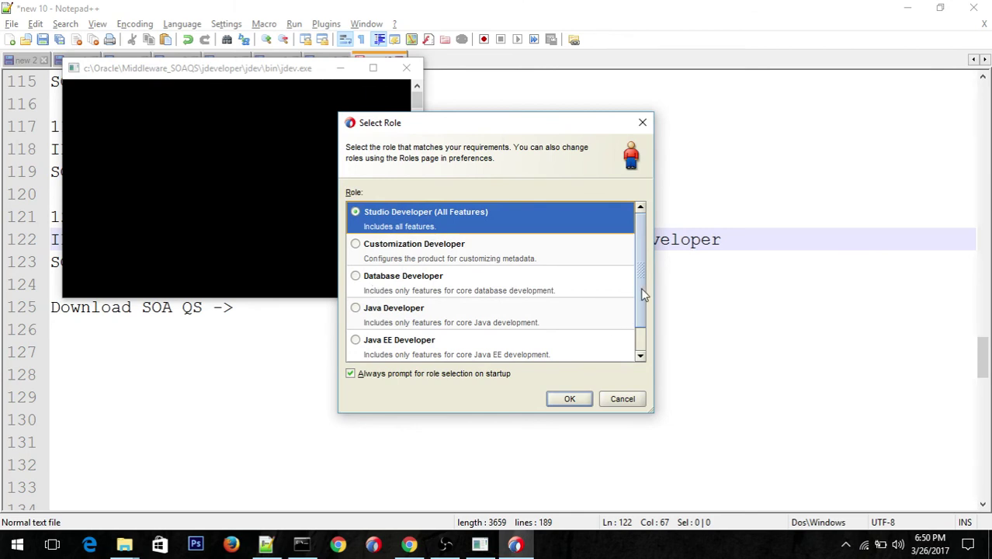
Step: Choose the Studio Developer (All Features) role and decline importing preferences from the previous JDeveloper
{"action": "mouse_move", "coordinate": [642, 288]}
{"action": "left_mouse_down"}
{"action": "mouse_move", "coordinate": [641, 332]}
{"action": "mouse_move", "coordinate": [641, 273]}
{"action": "left_mouse_up"}
{"action": "left_click", "coordinate": [576, 402]}
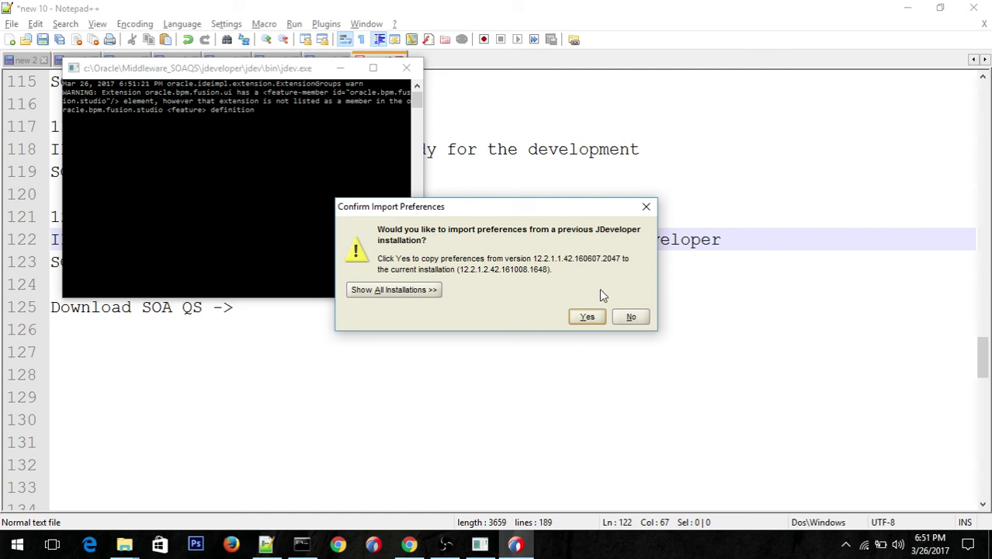
{"action": "left_click", "coordinate": [630, 317]}
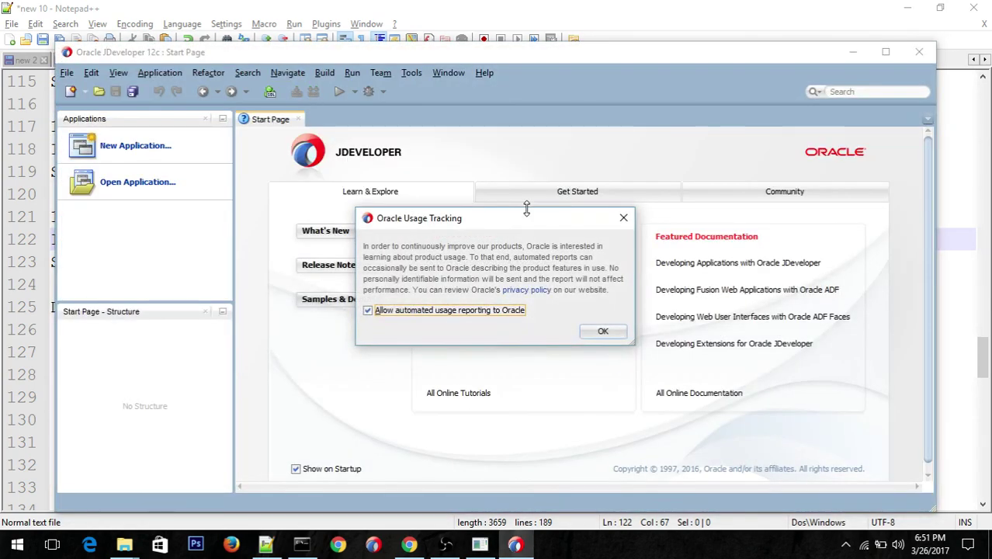
Step: Accept Usage Tracking, maximize JDeveloper, and pick SOA Application in the New Gallery
{"action": "left_click", "coordinate": [600, 332]}
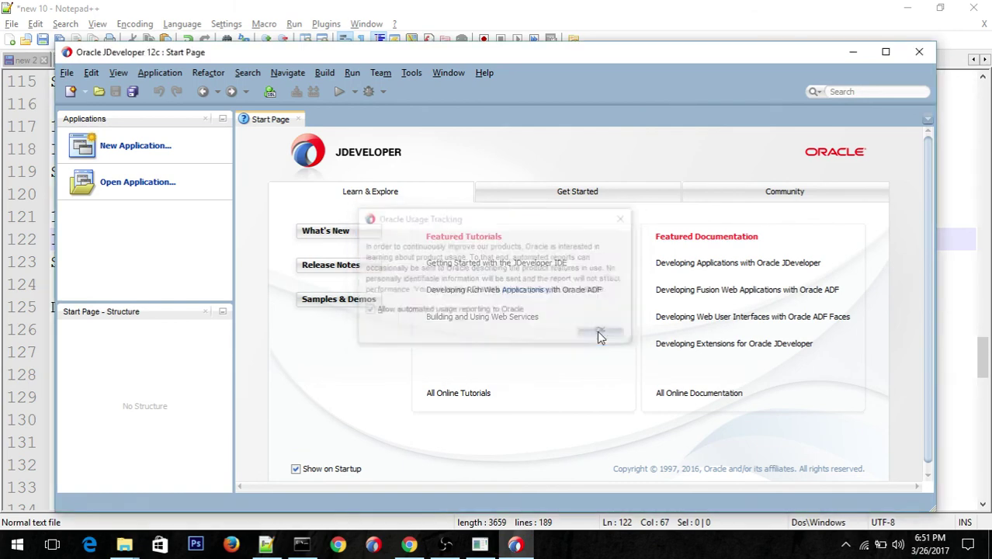
{"action": "left_click", "coordinate": [886, 52]}
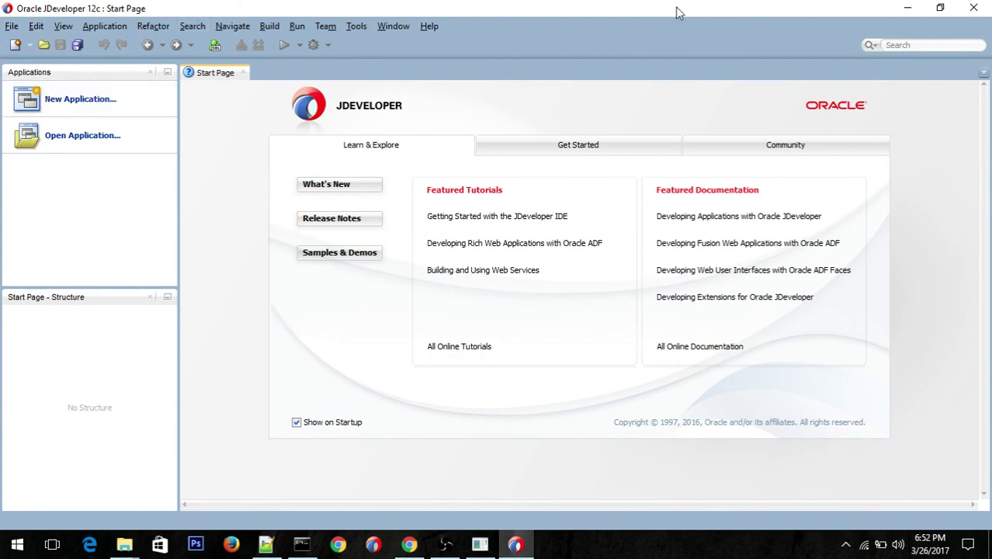
{"action": "left_click", "coordinate": [49, 106]}
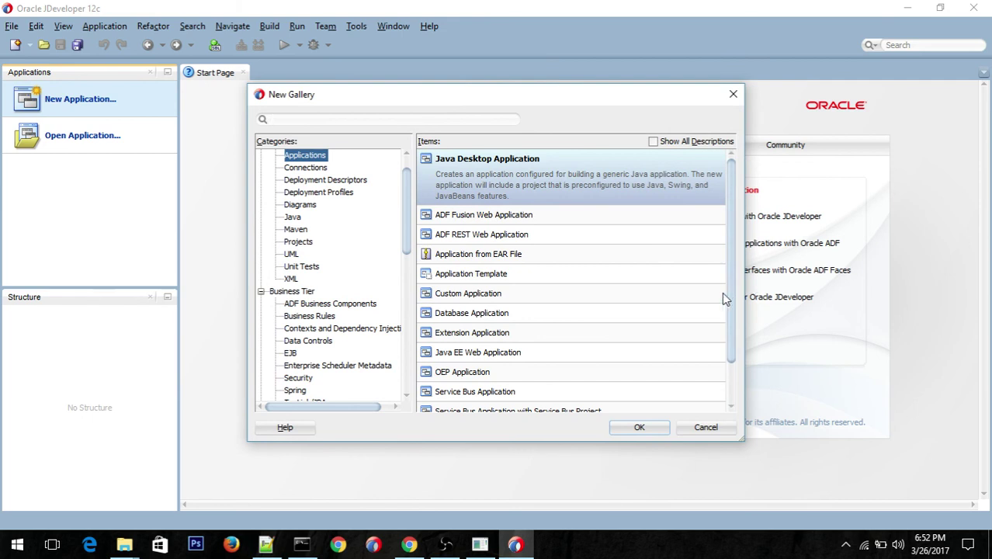
{"action": "left_click_drag", "start_coordinate": [731, 294], "coordinate": [733, 367]}
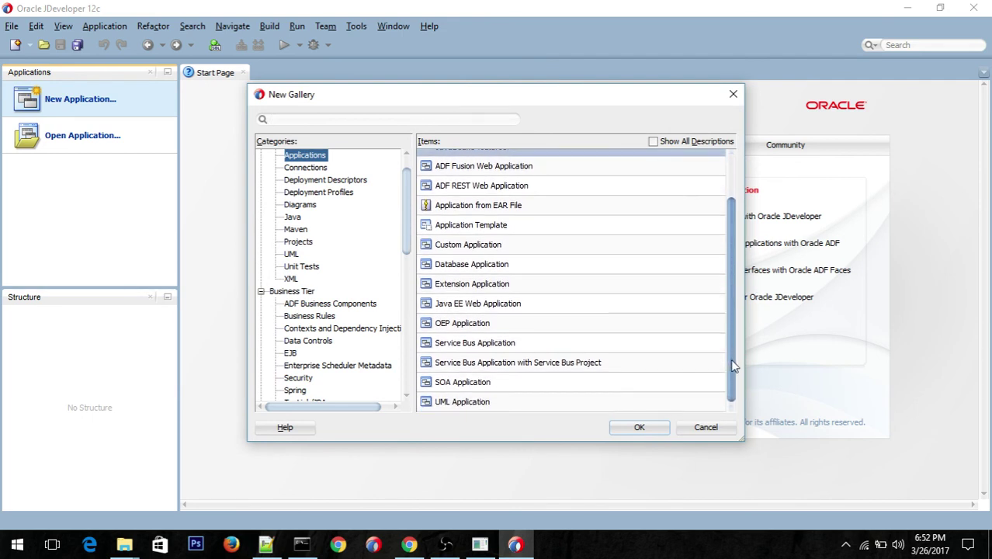
{"action": "left_click", "coordinate": [483, 382]}
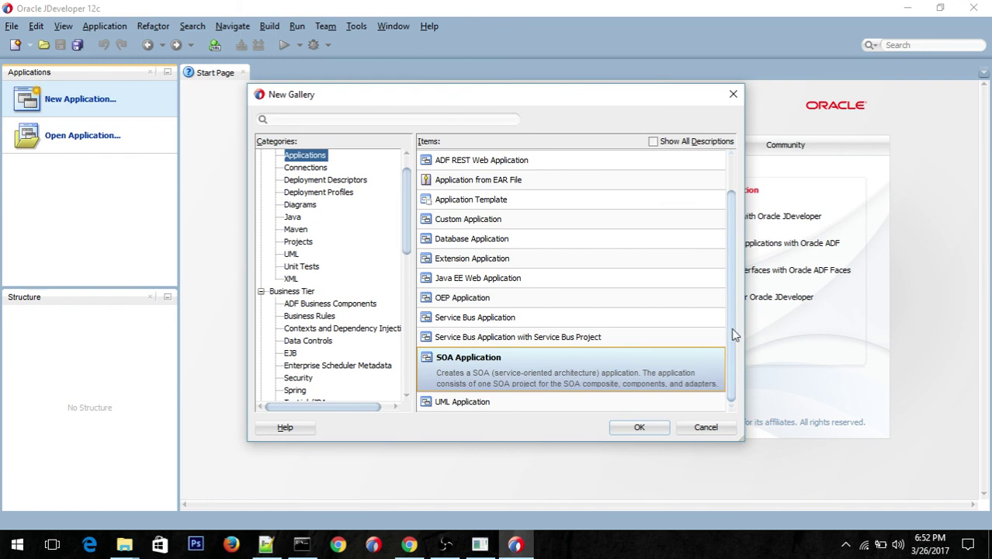
{"action": "mouse_move", "coordinate": [733, 369]}
{"action": "left_mouse_down"}
{"action": "mouse_move", "coordinate": [735, 283]}
{"action": "mouse_move", "coordinate": [728, 373]}
{"action": "left_mouse_up"}
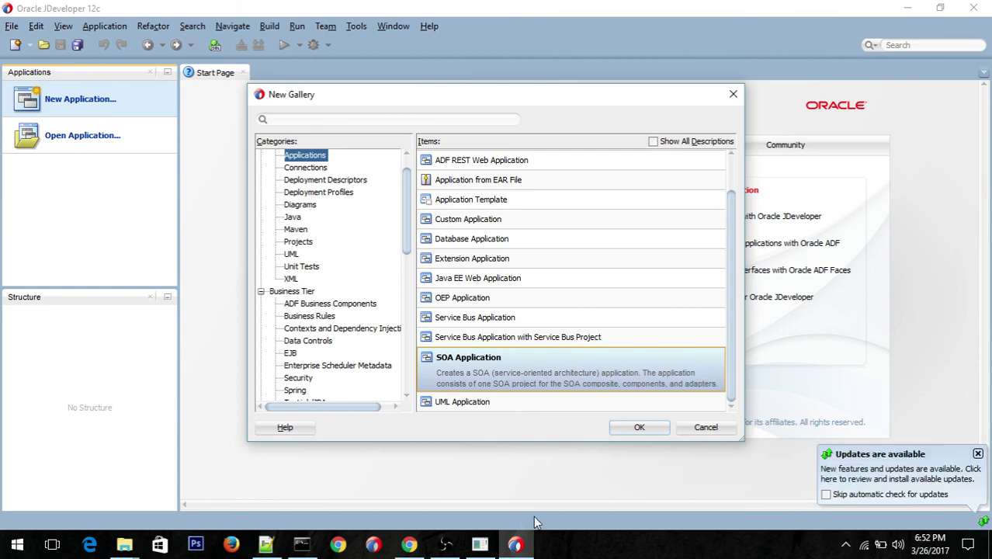
{"action": "left_click", "coordinate": [445, 544]}
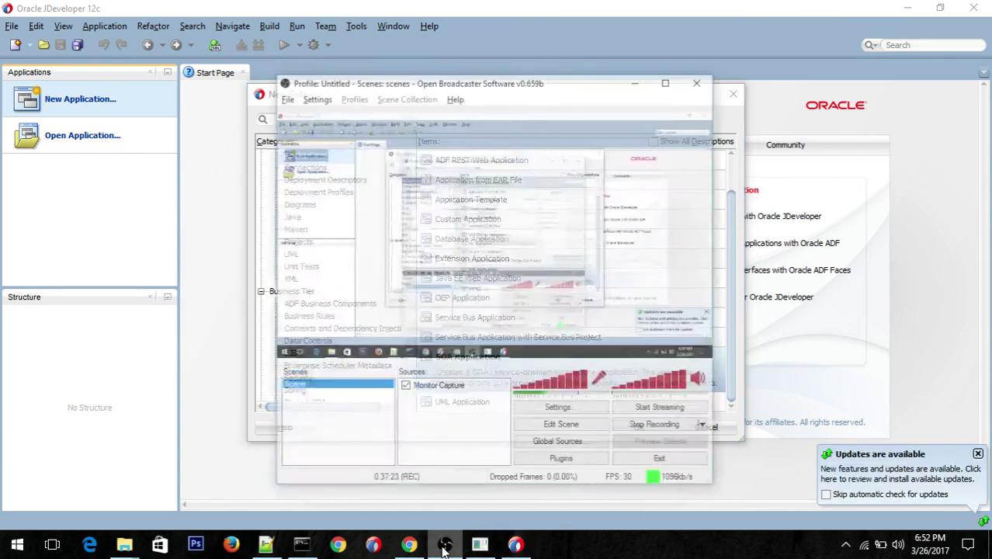